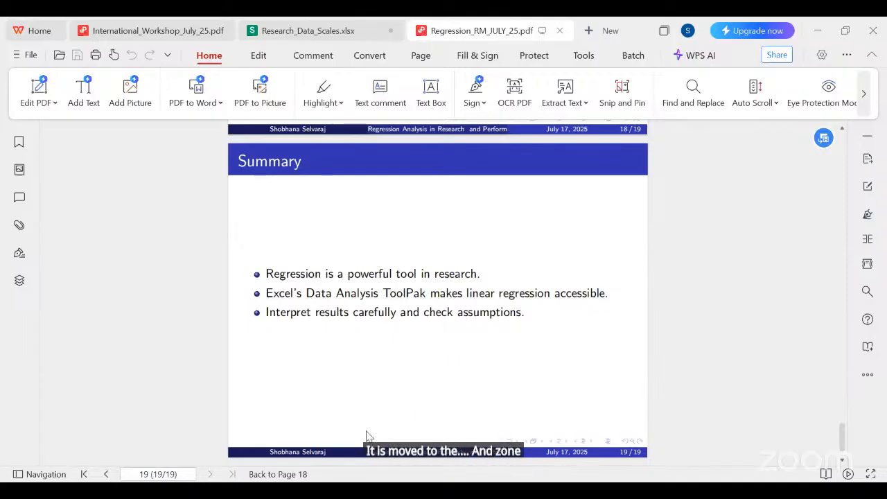
- Open the Regression Excel workbook and enlarge the exam score data on Sheet2 to 120% zoom
double_click(368, 193)
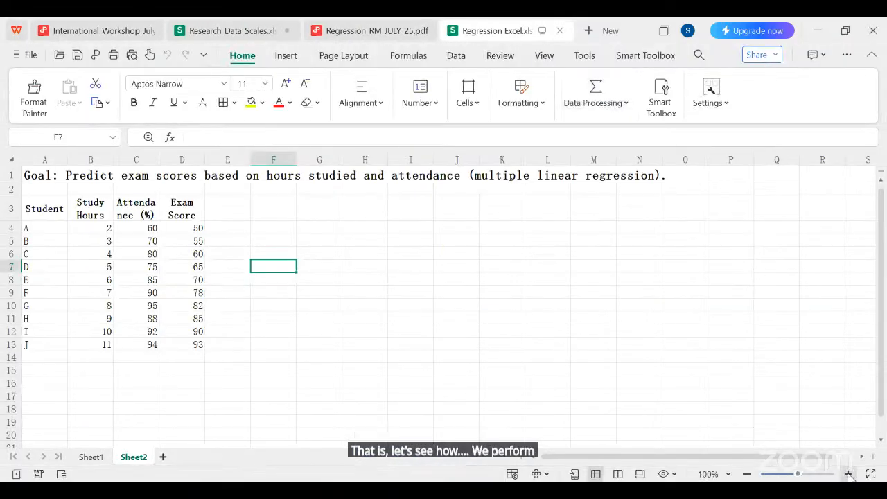
left_click(848, 475)
left_click(848, 474)
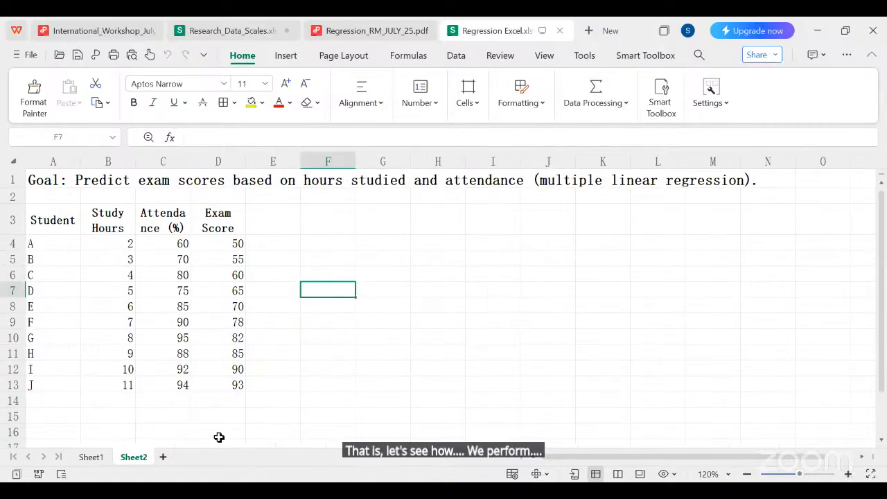
- Switch to Sheet1 with the advertising and sales data and set its zoom to 110%
left_click(91, 456)
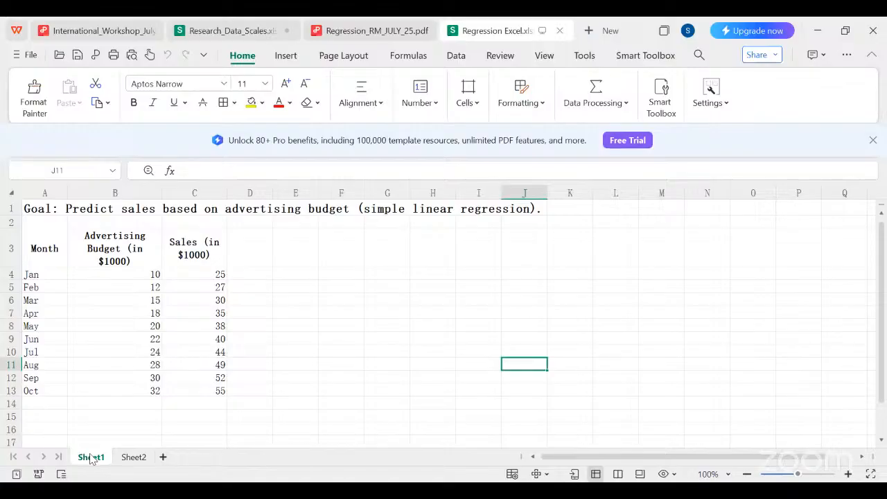
left_click(848, 476)
left_click(848, 475)
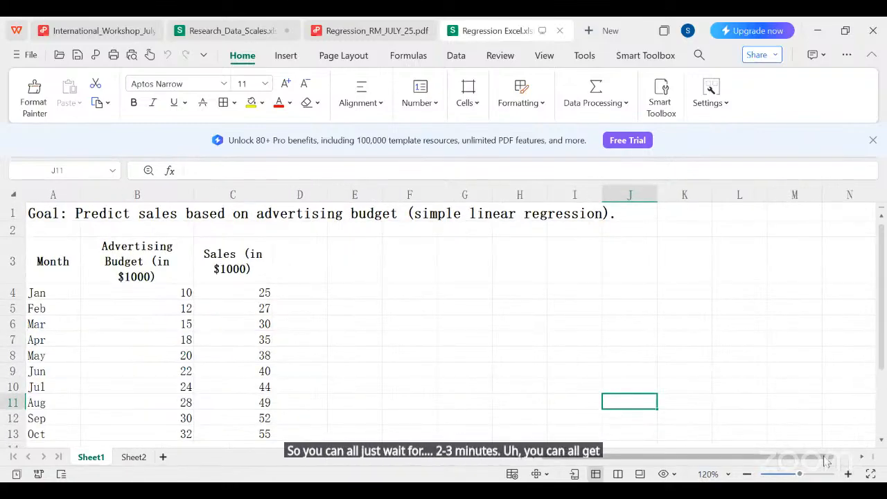
left_click(748, 475)
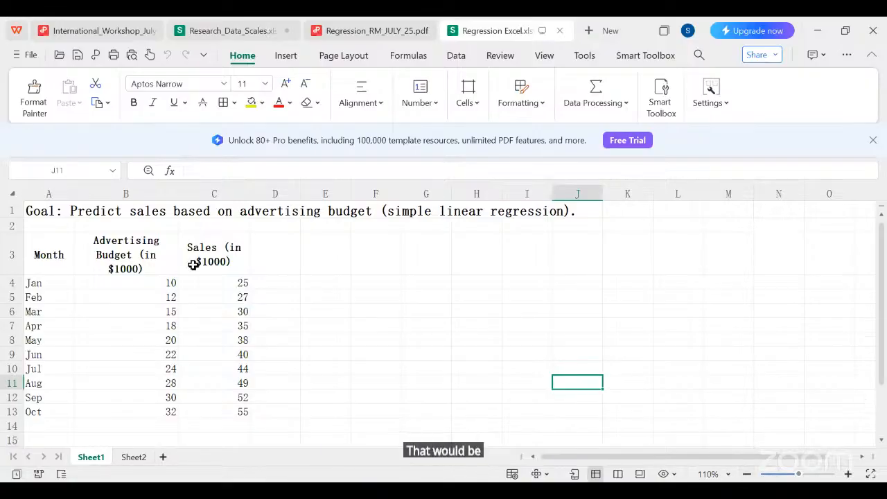
- Highlight the Sales column C3:C13 and the Advertising Budget column B3:B13 to point out the dependent and independent variables
left_click_drag(193, 252, 210, 409)
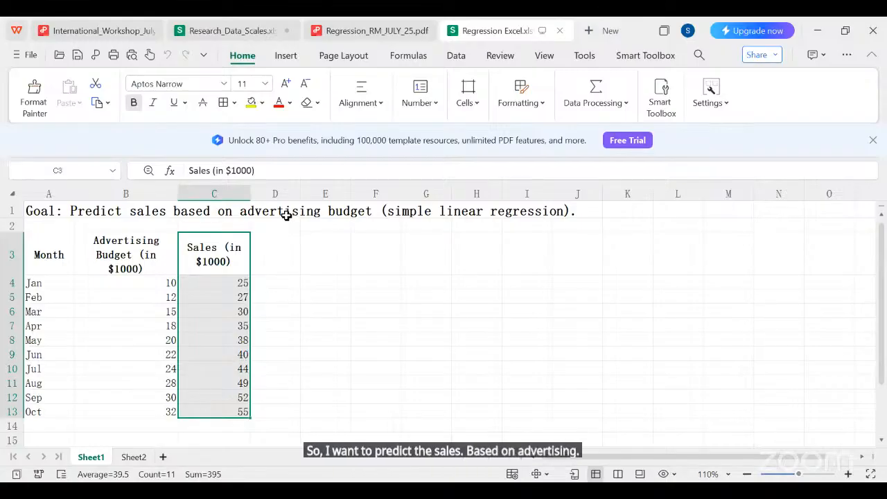
left_click(116, 253)
left_click_drag(118, 265, 114, 408)
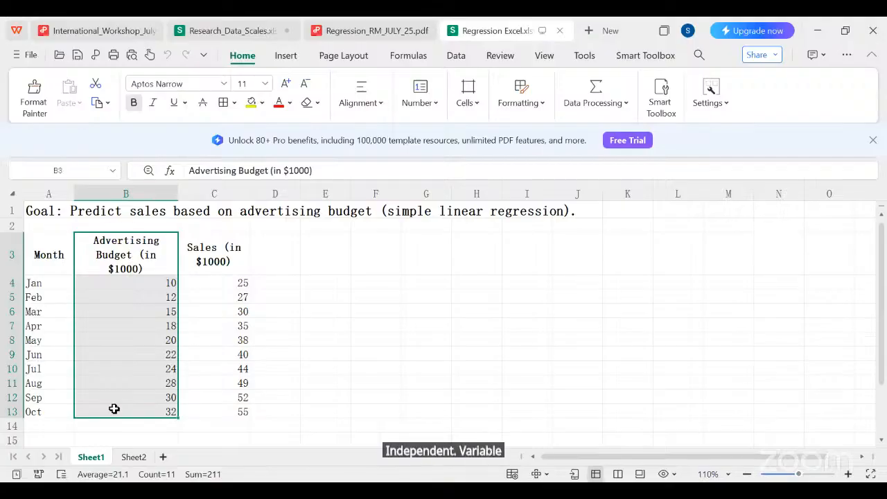
left_click(352, 372)
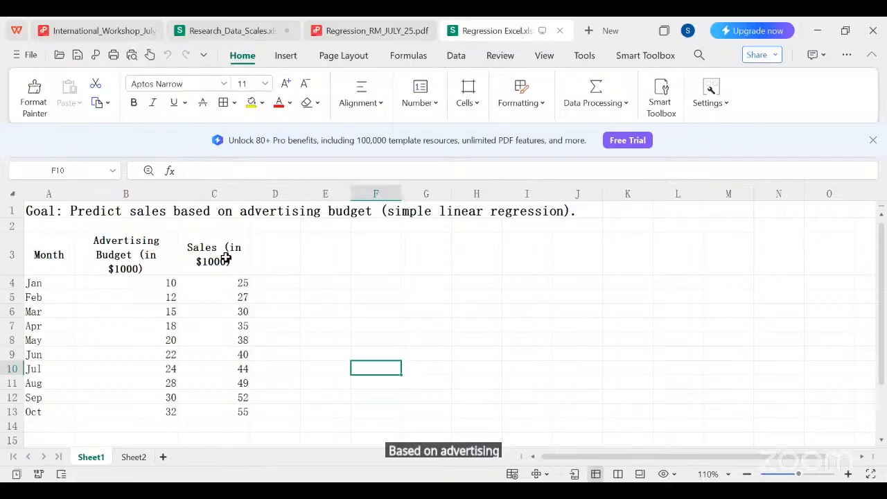
left_click_drag(218, 254, 211, 407)
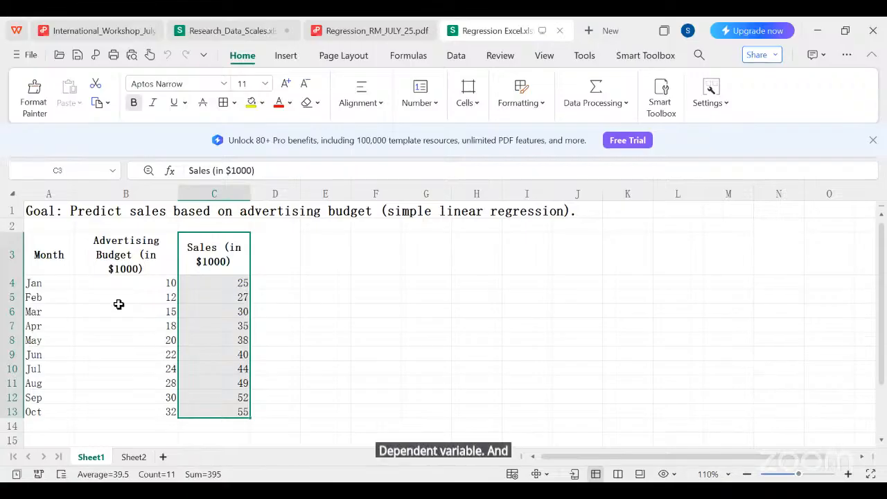
left_click_drag(121, 255, 126, 417)
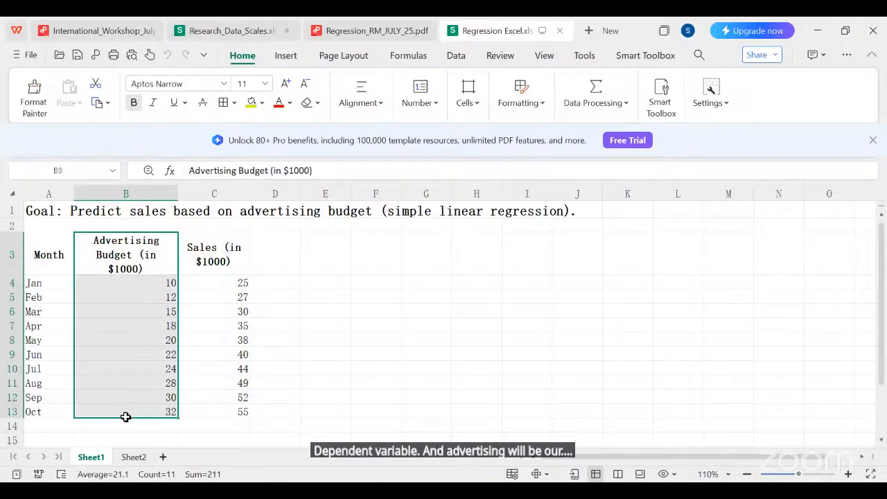
- Enter the simple regression equation "Sales = B0+B1xAd. Budget" as text in cell F6 of Sheet1
left_click(371, 309)
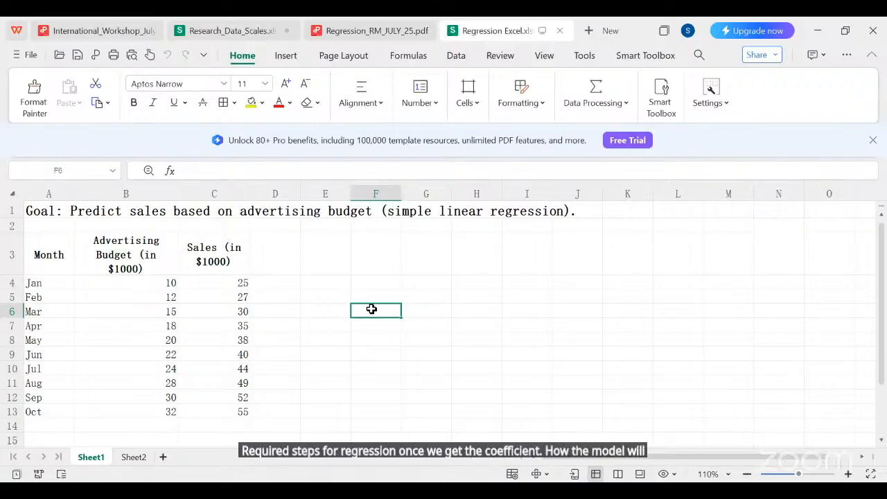
type("Sales")
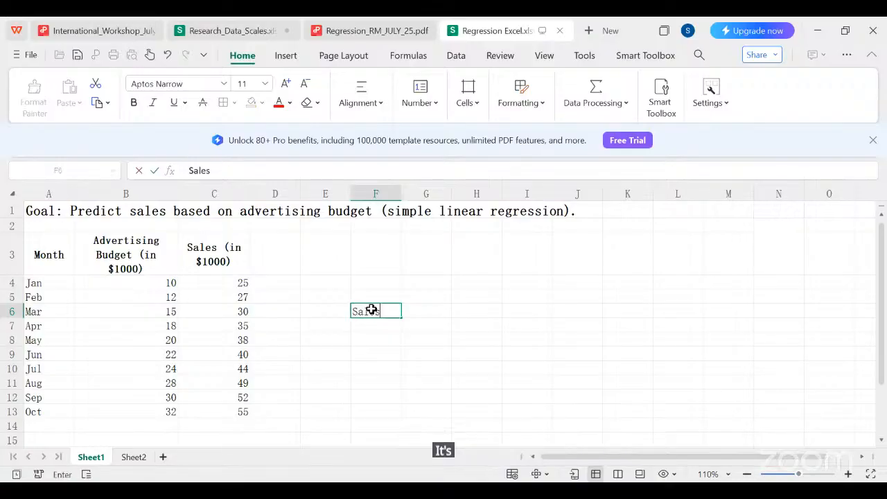
type(" = ")
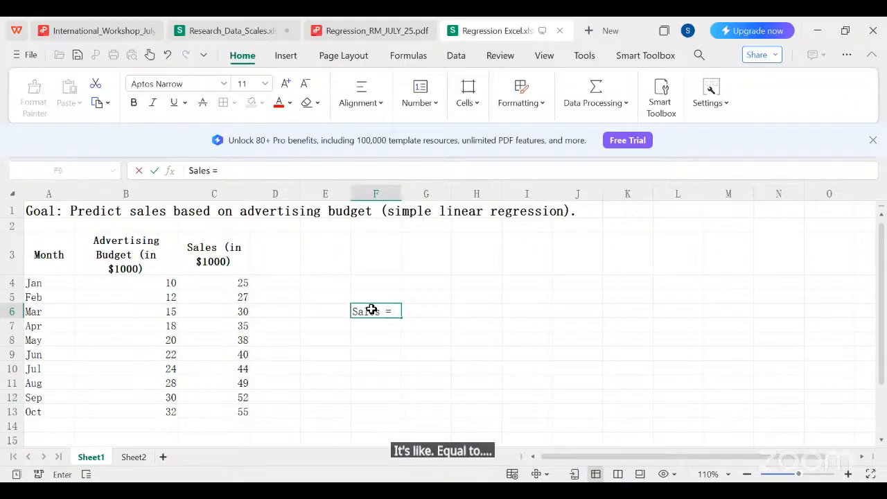
type("B0")
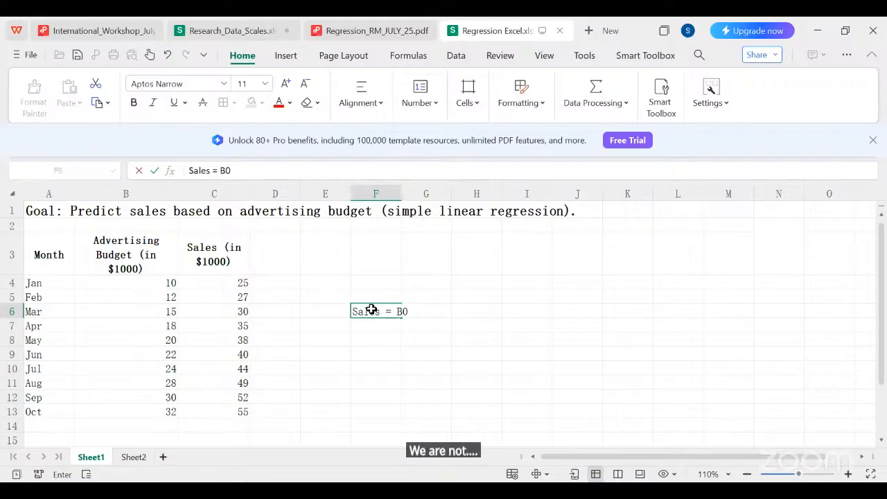
type("+B1")
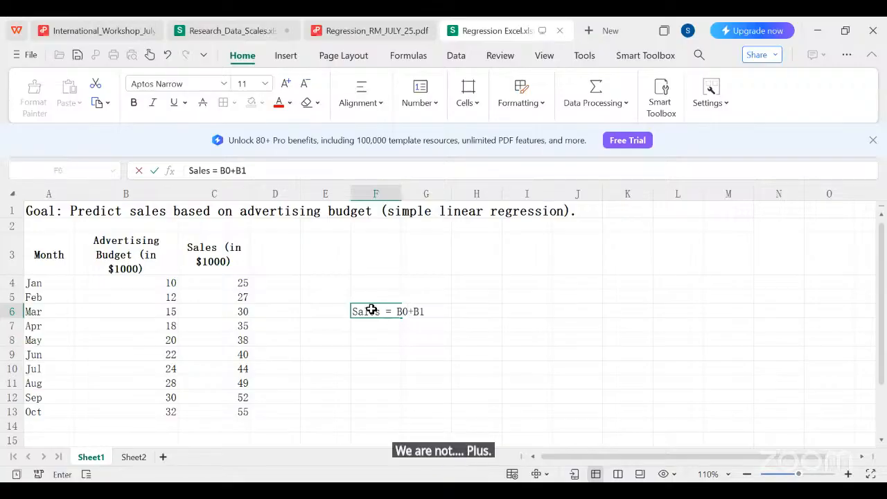
type("xAd")
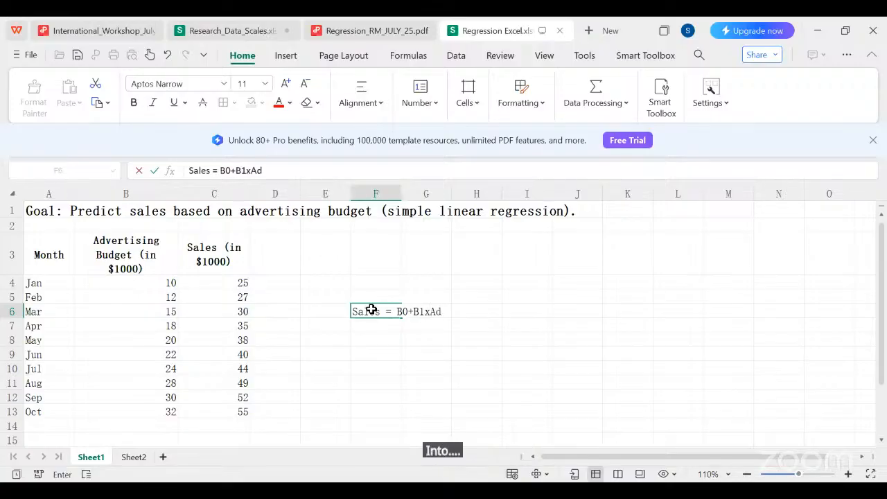
type(". ")
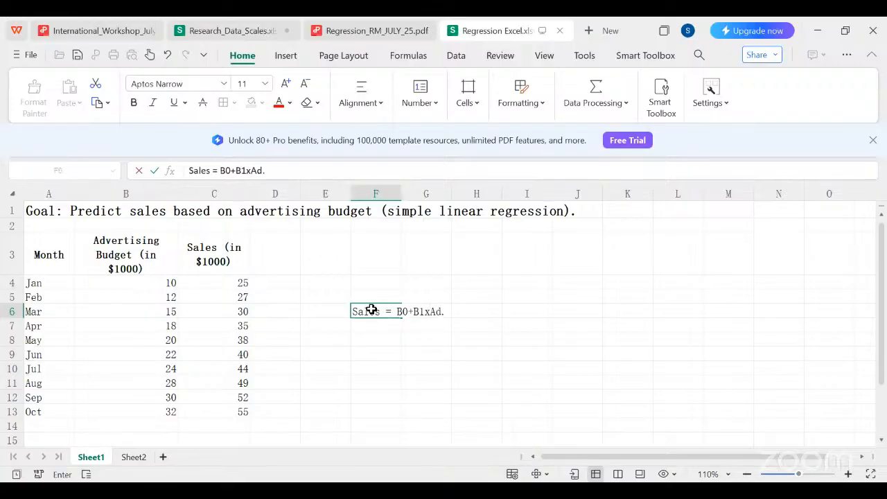
type("Budget")
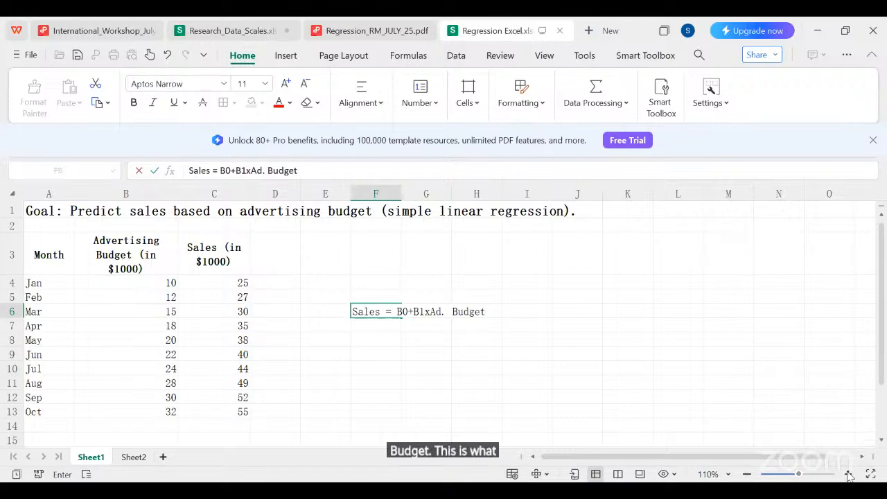
left_click(541, 370)
- Increase the font size of the sales equation in F6 to 20
left_click(365, 311)
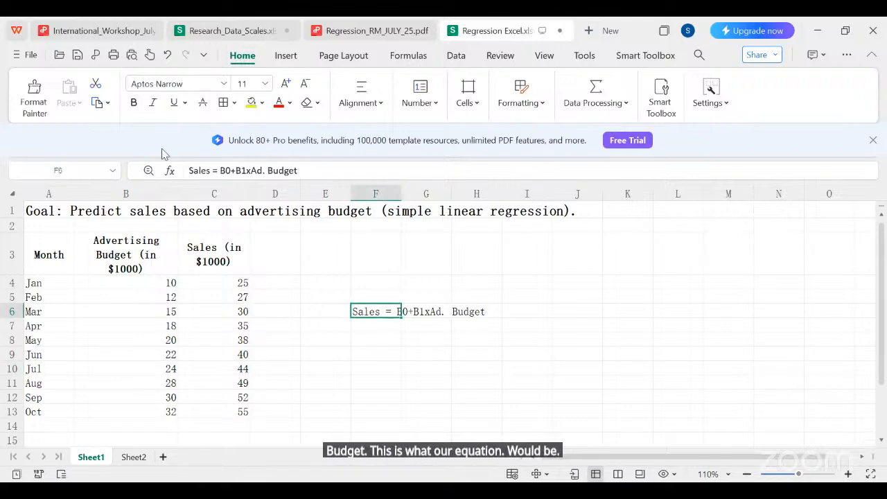
left_click(285, 84)
left_click(286, 83)
left_click(286, 83)
left_click(286, 83)
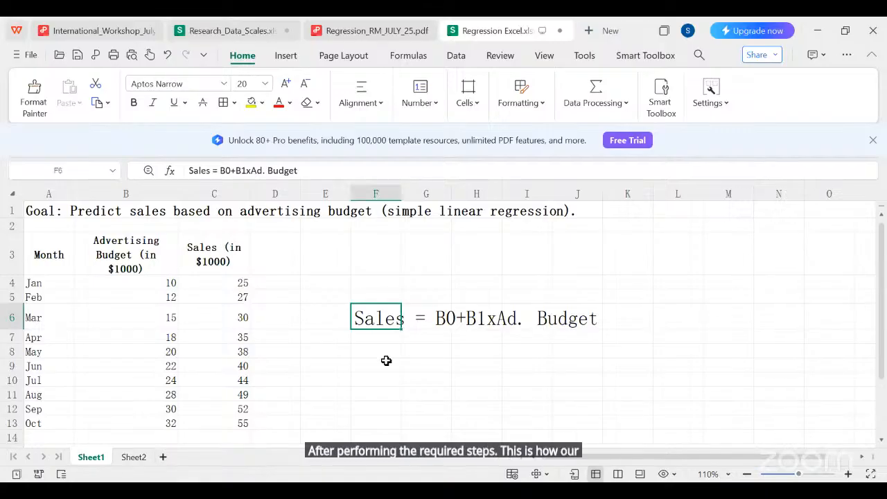
left_click(414, 378)
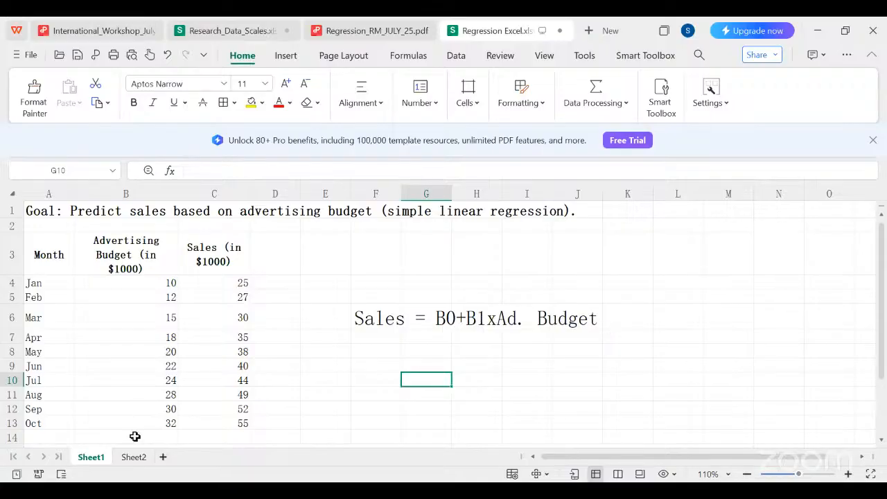
- Compare the multiple regression goal on Sheet2 with the simple regression goal on Sheet1
left_click(136, 457)
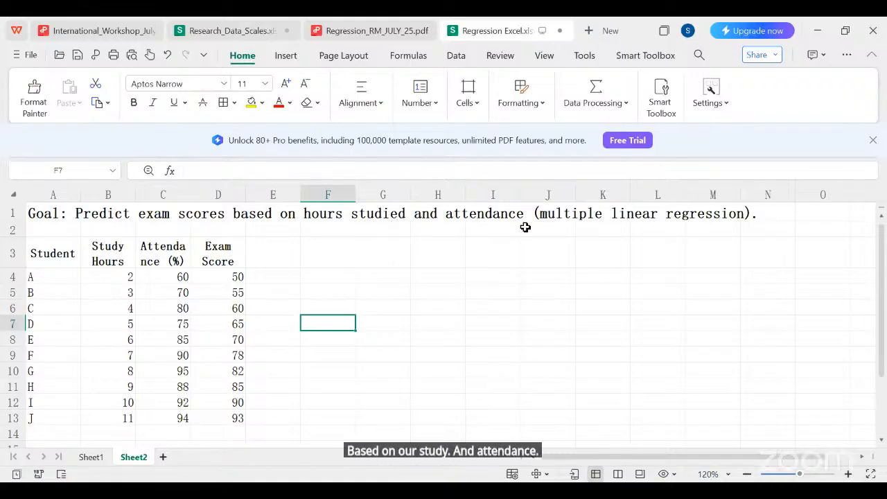
left_click(86, 460)
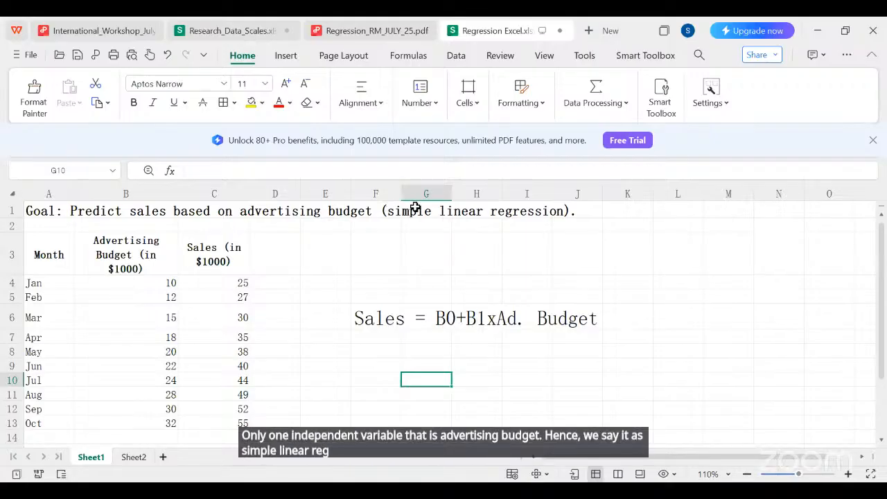
- Increase the font size of the empty cell F6 on Sheet2 to 18
left_click(133, 458)
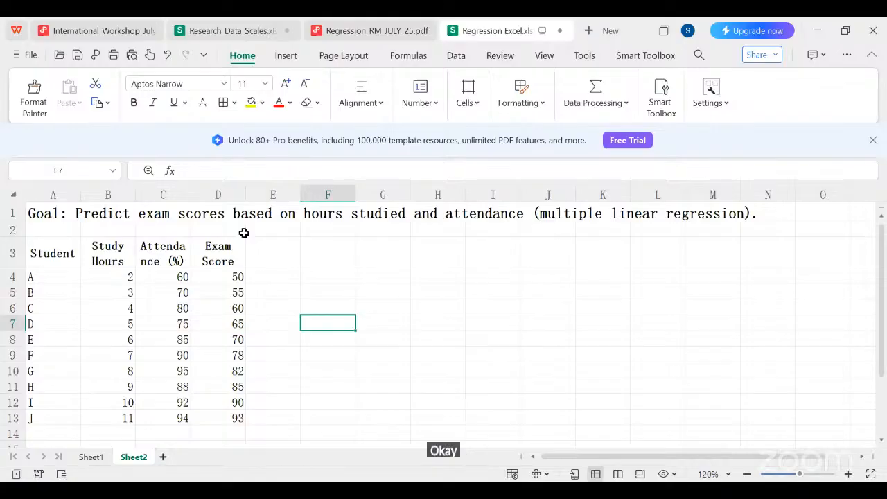
left_click(346, 312)
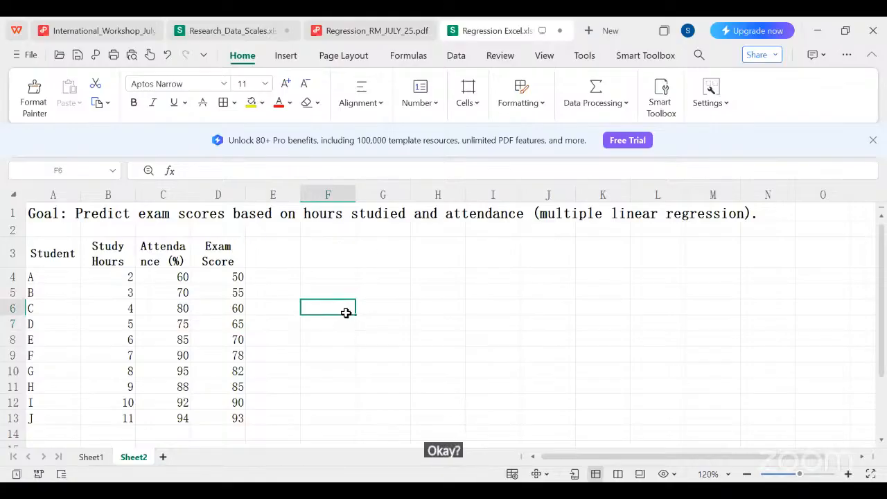
left_click(286, 84)
left_click(286, 84)
left_click(286, 83)
left_click(286, 84)
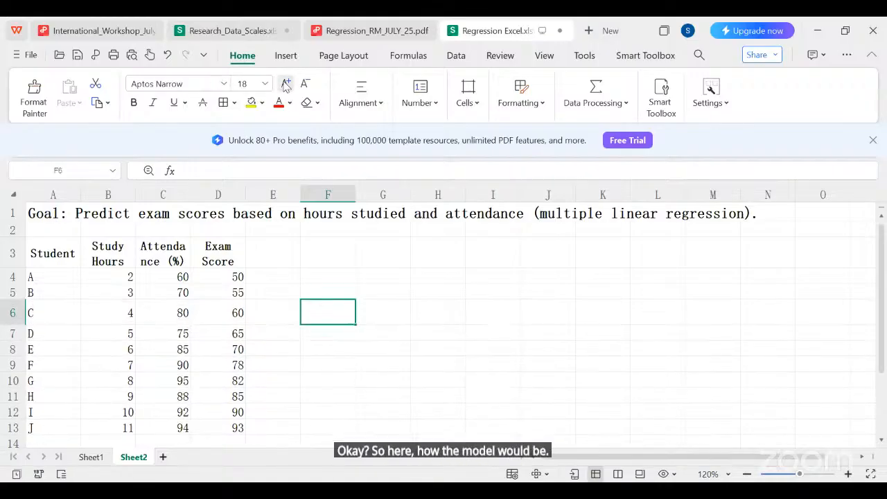
- Enter the multiple regression equation "Exam Score=B0+B1xstudy hours+B2xAttendance" as text in cell F6 of Sheet2
type("Ex")
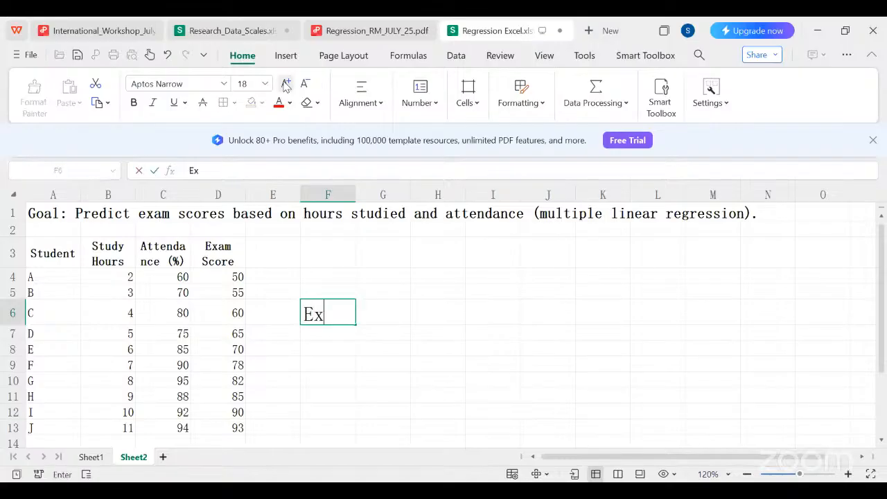
type("am Sc")
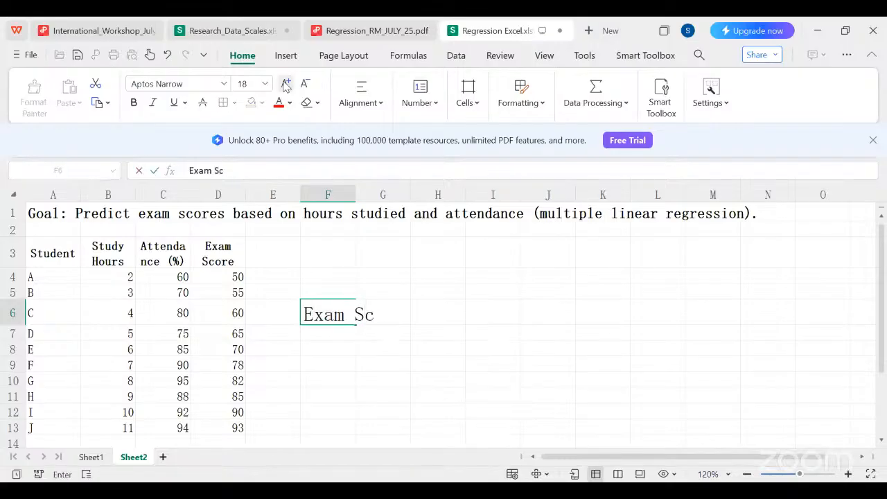
type("ore=")
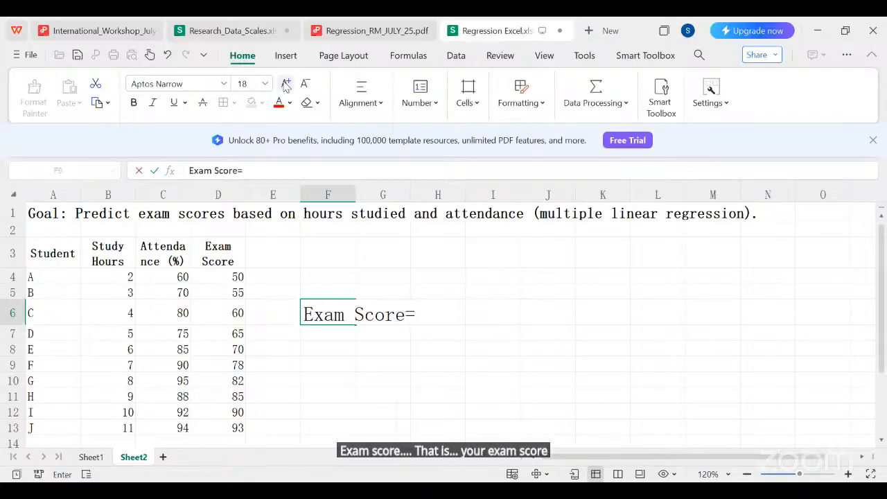
type("B0")
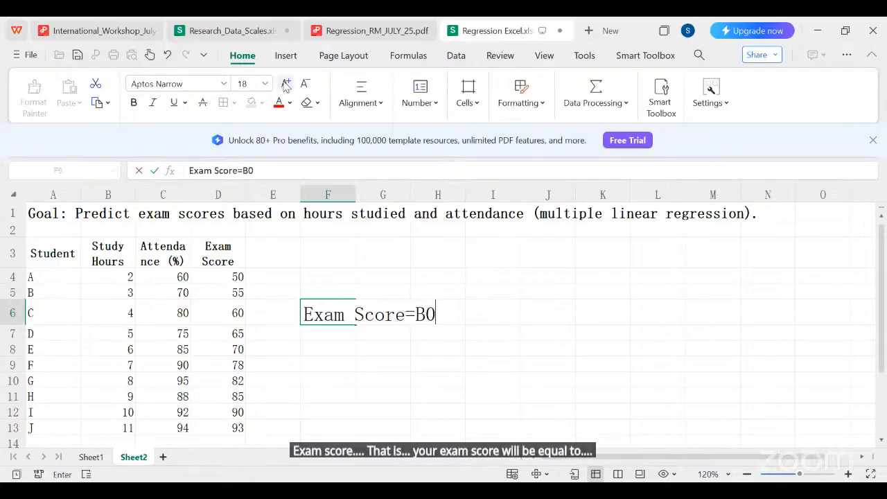
type("+B1")
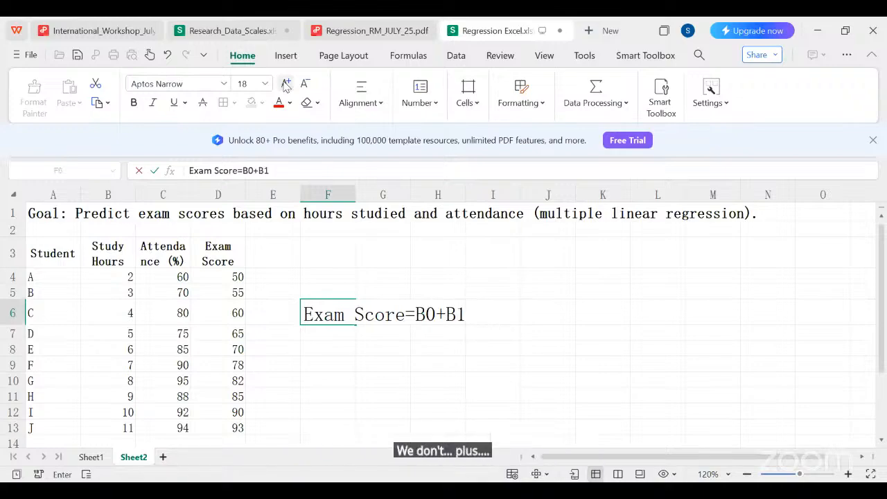
type("x")
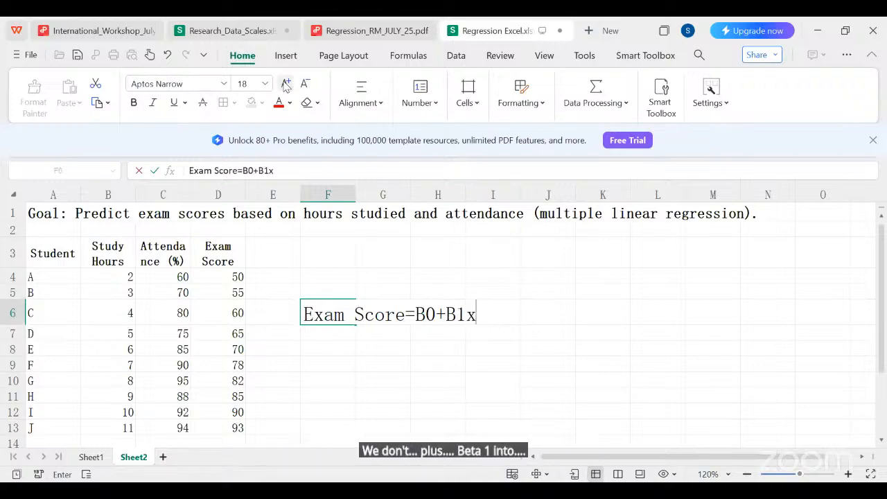
type("study ho")
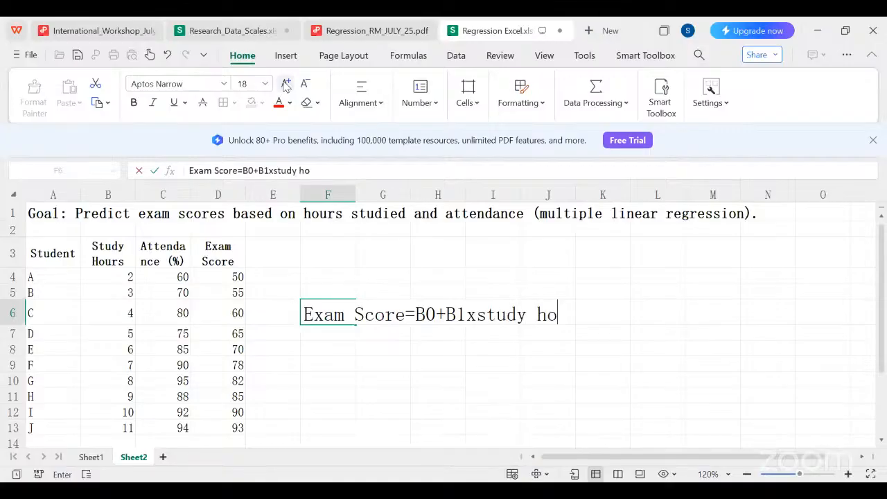
type("urs+")
type("B")
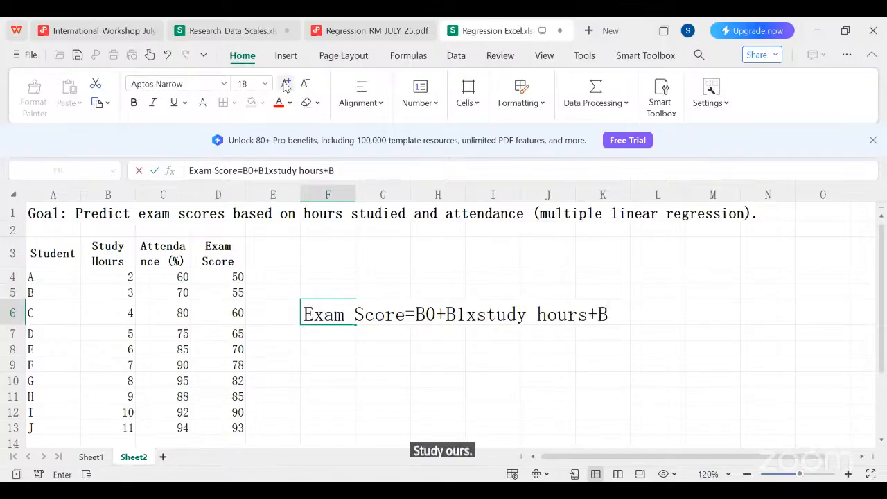
type("2x")
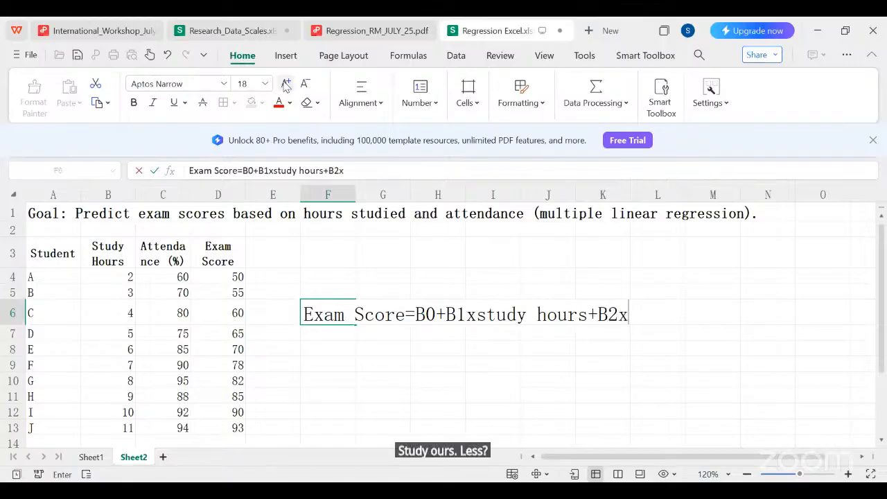
type("Attendan")
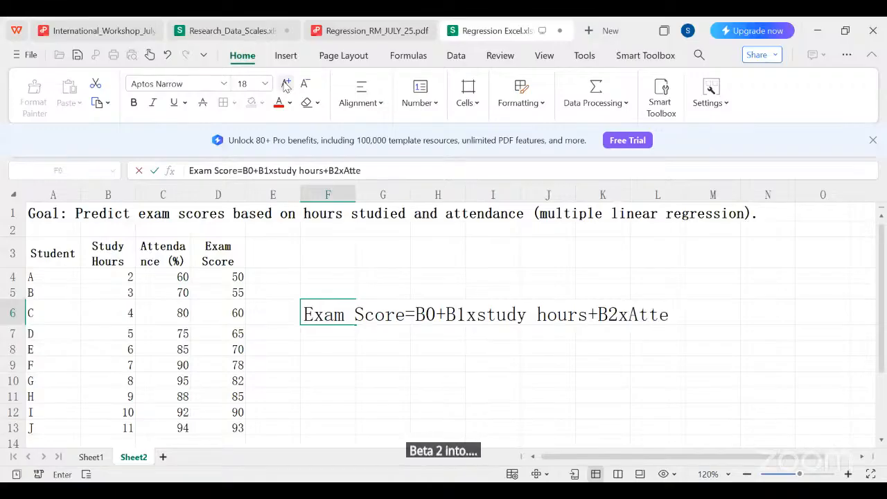
type("ce")
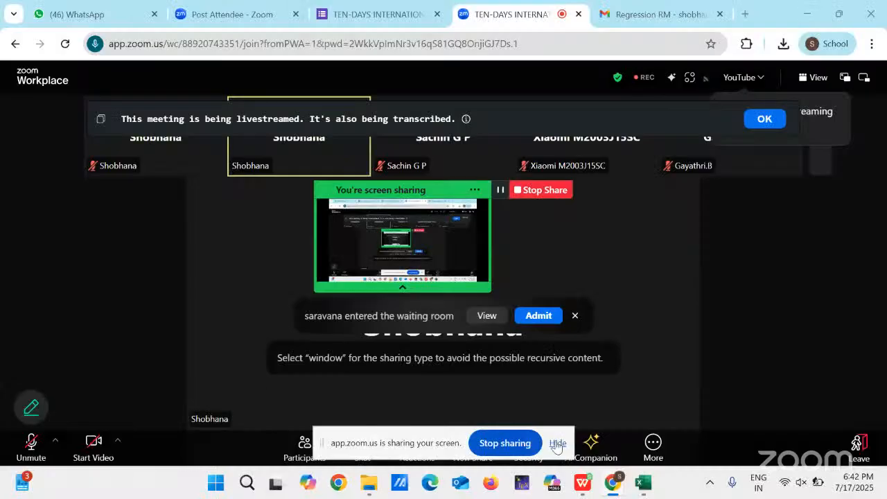
- Switch to the Regression Excel workbook in Microsoft Excel and enable editing for the protected file
left_click(646, 487)
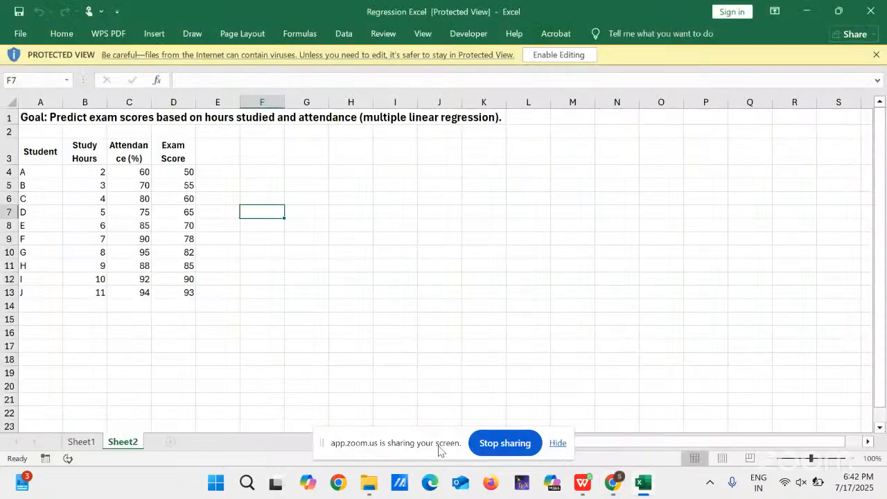
left_click_drag(437, 450, 160, 498)
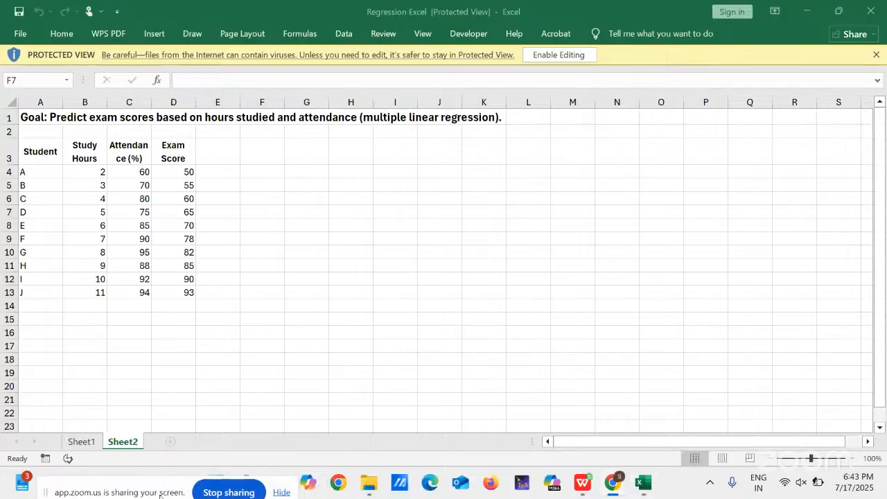
left_click(555, 55)
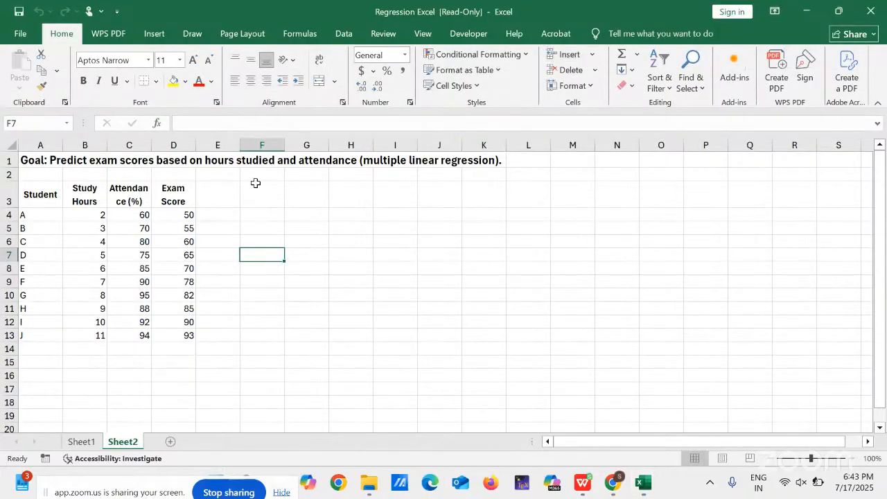
- Copy the advertising and sales data in A1:C13 of Sheet1 into cell A1 of a new blank workbook
left_click(80, 441)
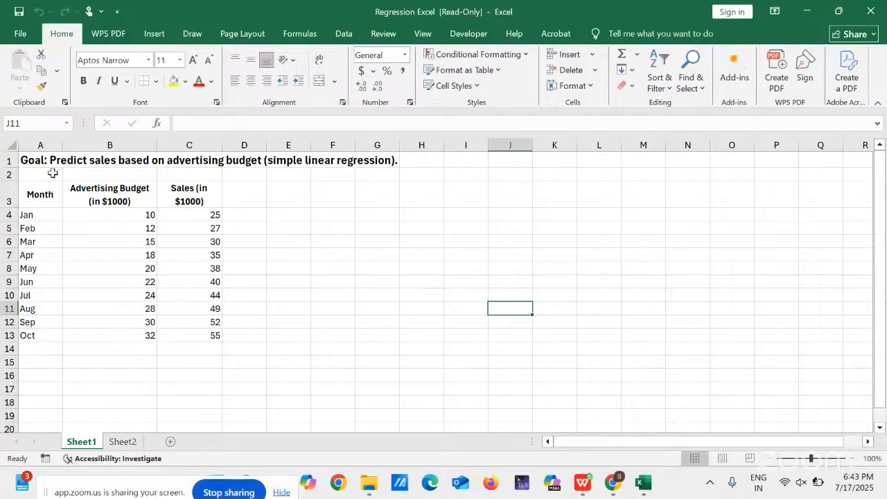
left_click_drag(25, 167, 199, 341)
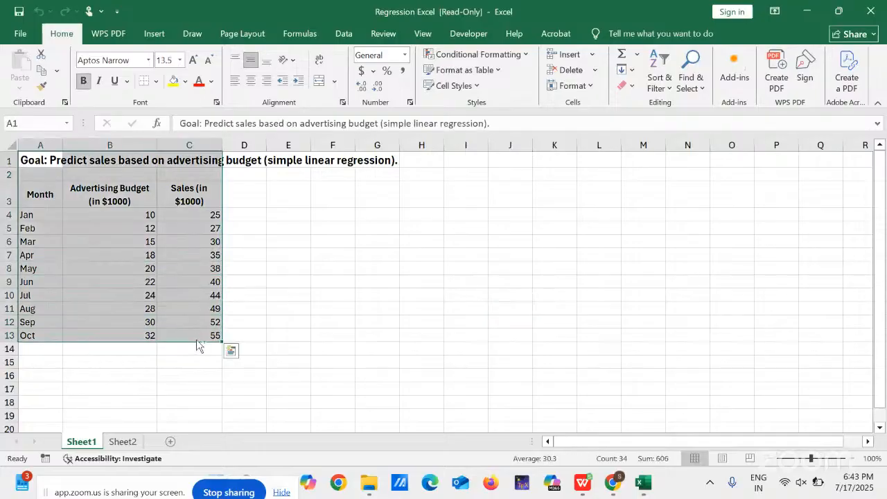
key("ctrl+c")
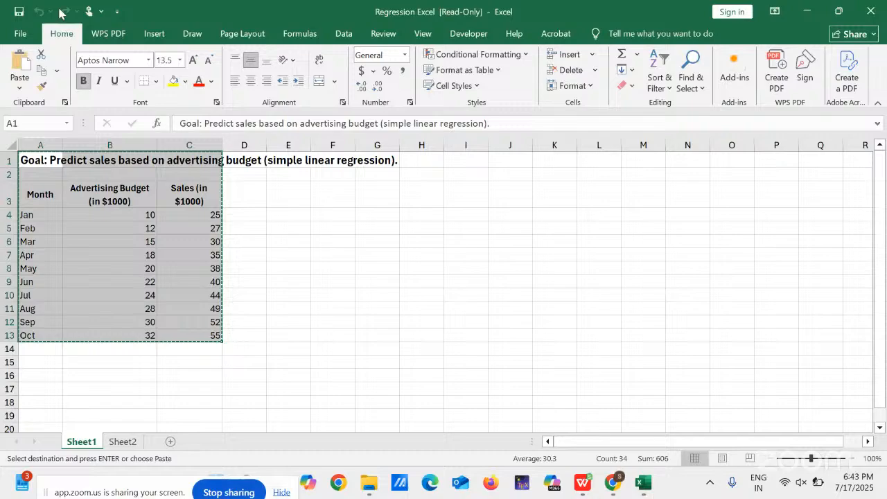
left_click(23, 31)
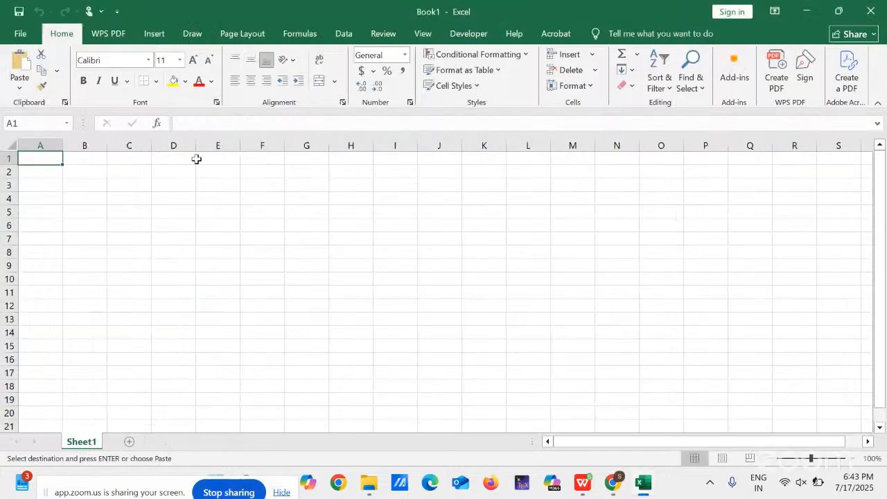
key("ctrl+v")
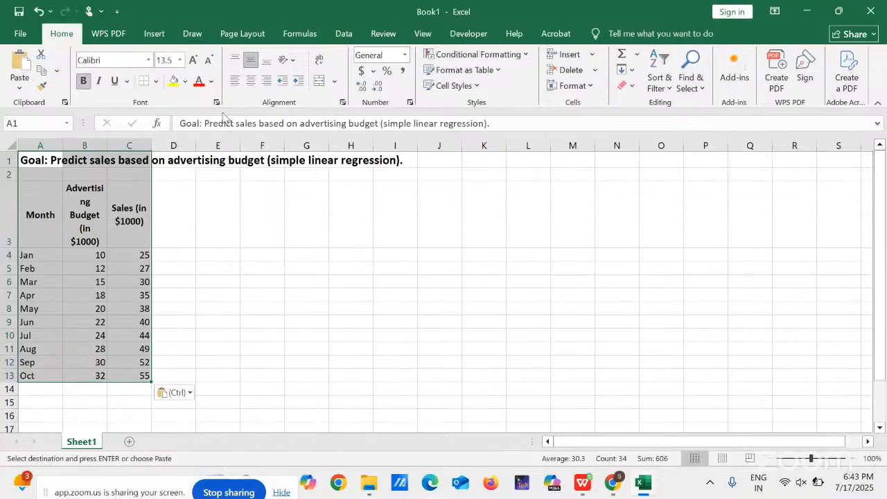
- Set the pasted table's font size to 12 and widen columns B and C to fit their headings better
left_click(193, 59)
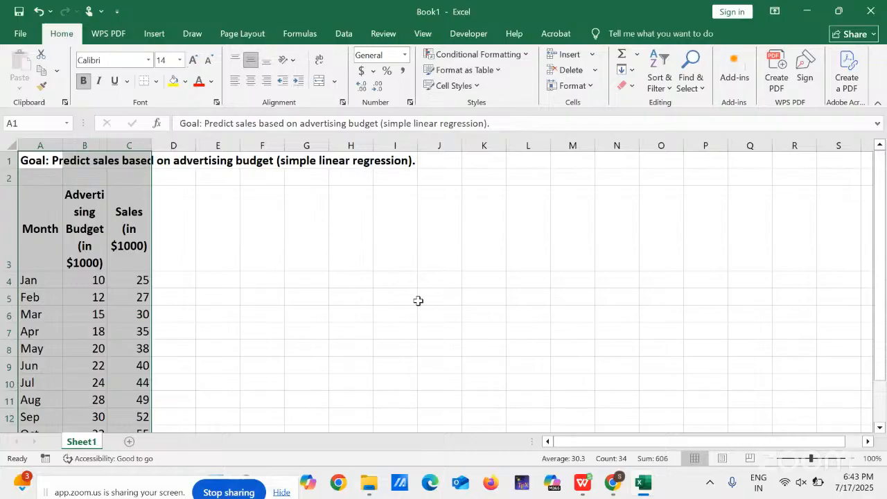
left_click(207, 59)
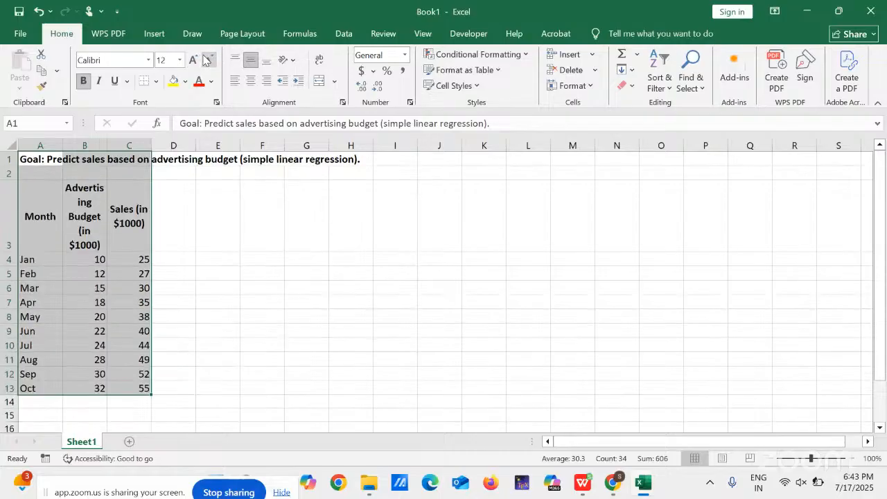
left_click(267, 254)
left_click_drag(109, 142, 221, 144)
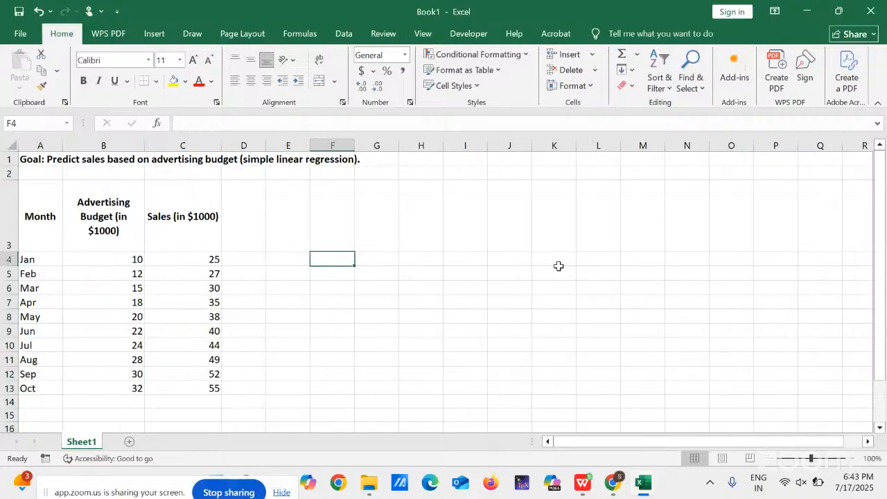
- Open the Regression tool from the Data Analysis tools
left_click(853, 460)
left_click(853, 460)
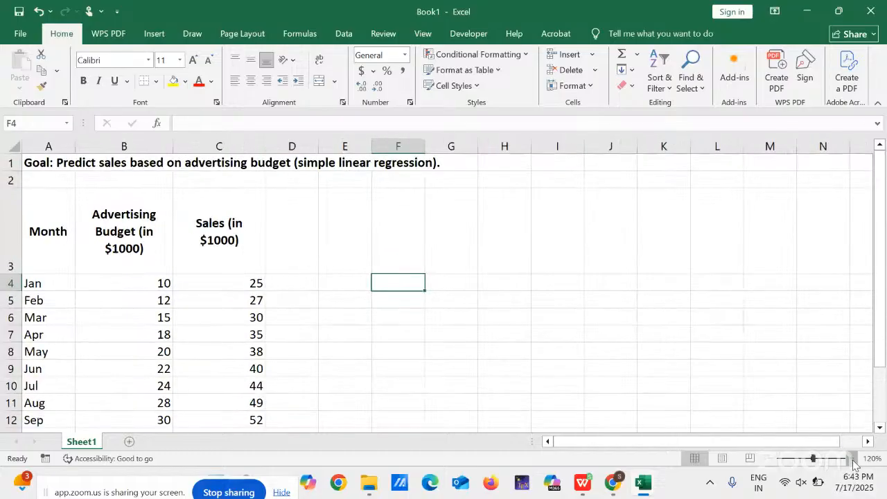
left_click(502, 388)
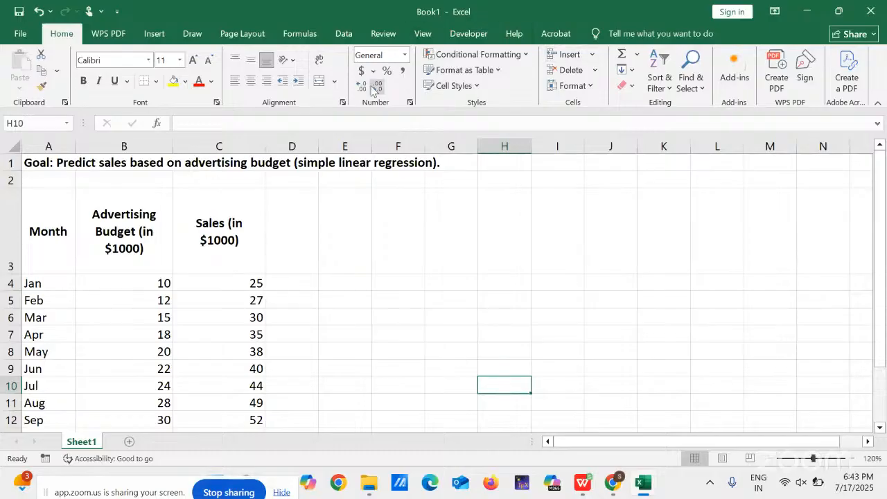
left_click(344, 34)
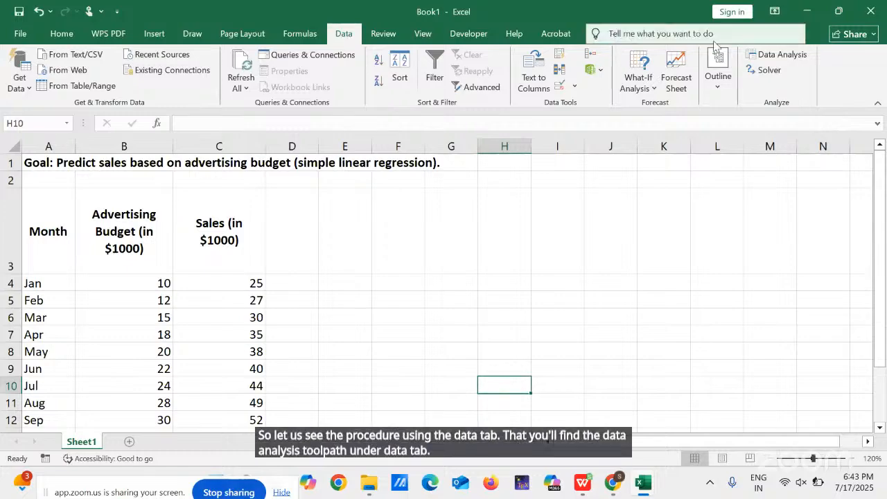
left_click(773, 54)
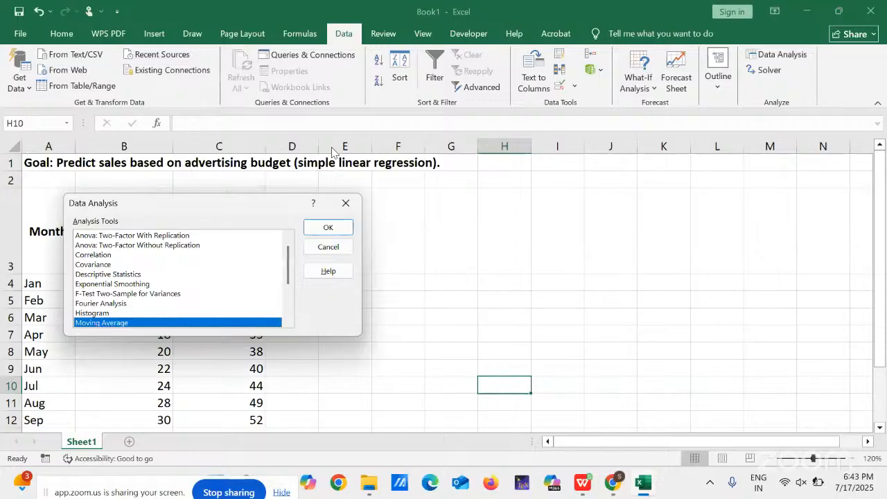
left_click_drag(187, 197, 427, 197)
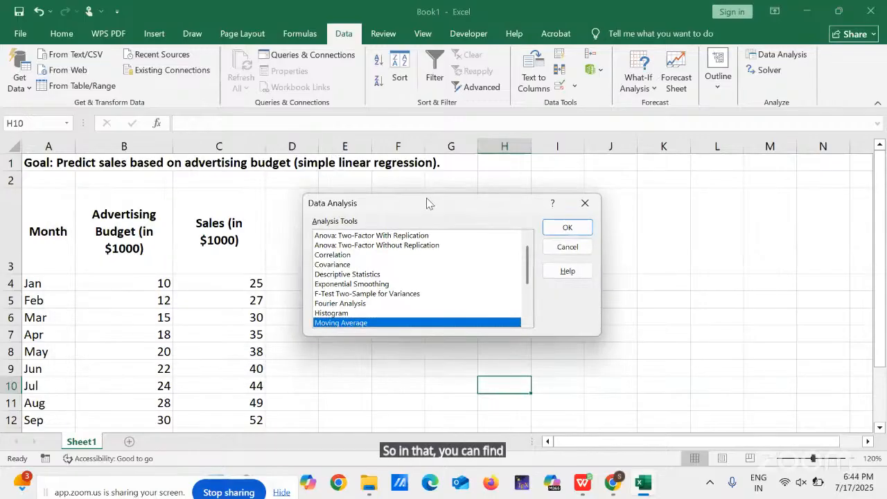
left_click_drag(529, 262, 528, 293)
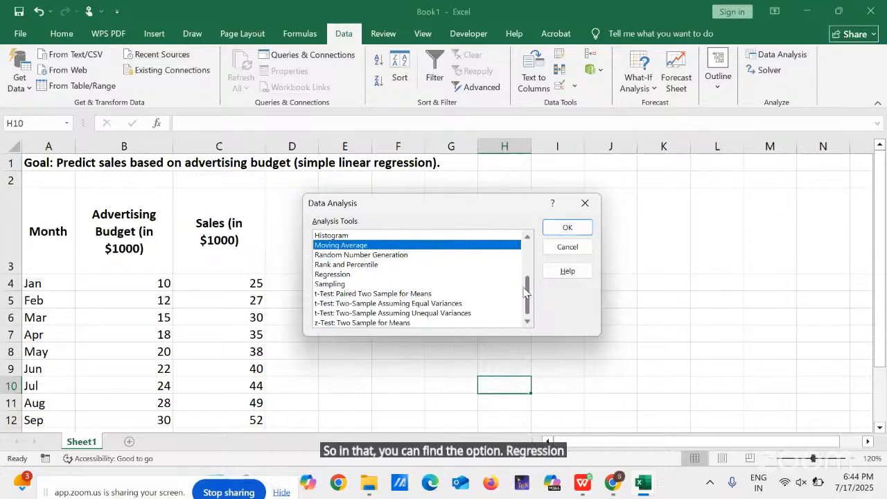
left_click(323, 276)
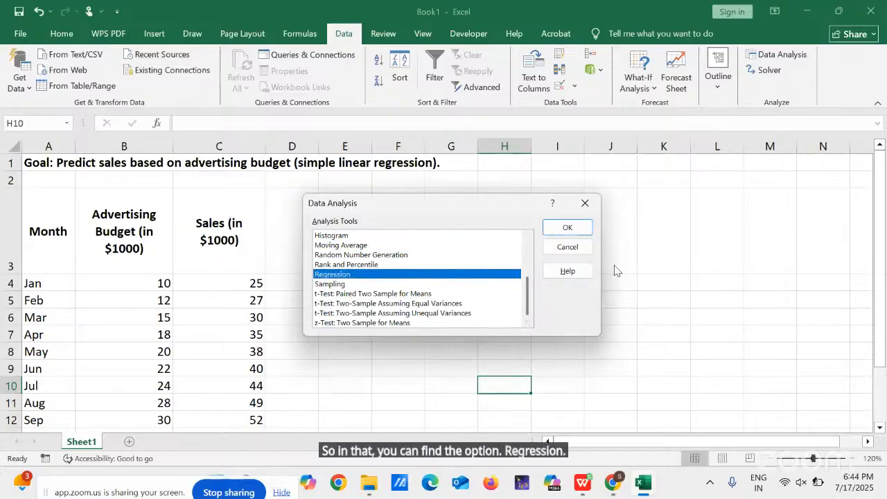
left_click(567, 228)
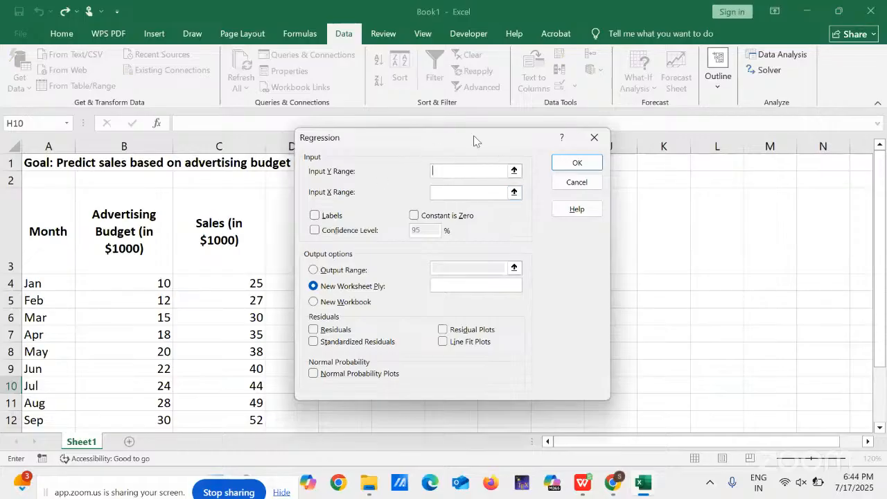
- Review the Y range, X range and output options of the regression setup, and close it without running the analysis
left_click_drag(473, 135, 582, 175)
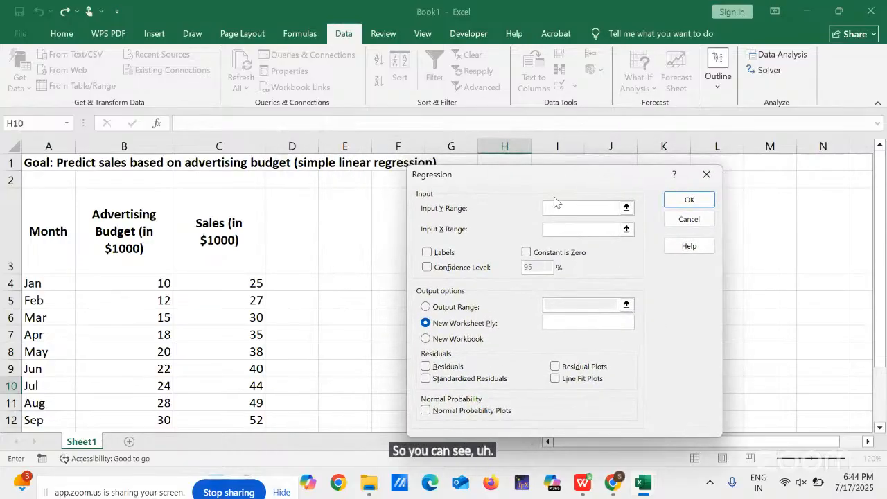
left_click_drag(559, 174, 560, 160)
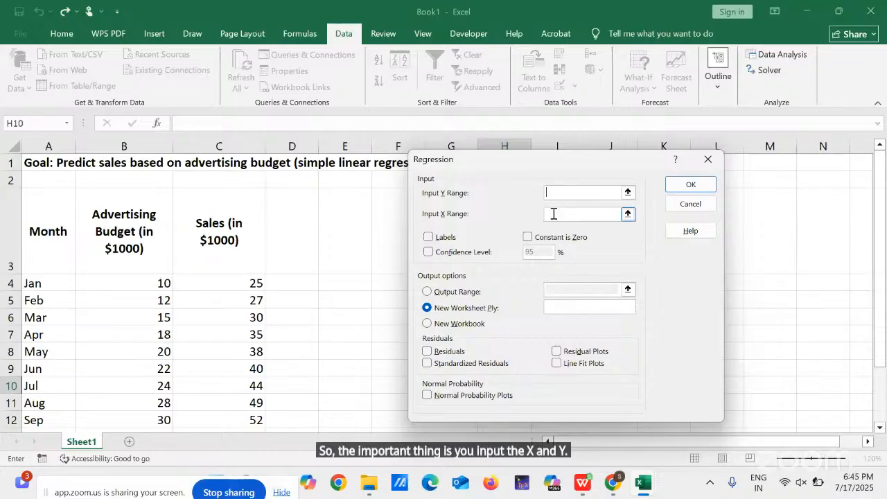
left_click(689, 203)
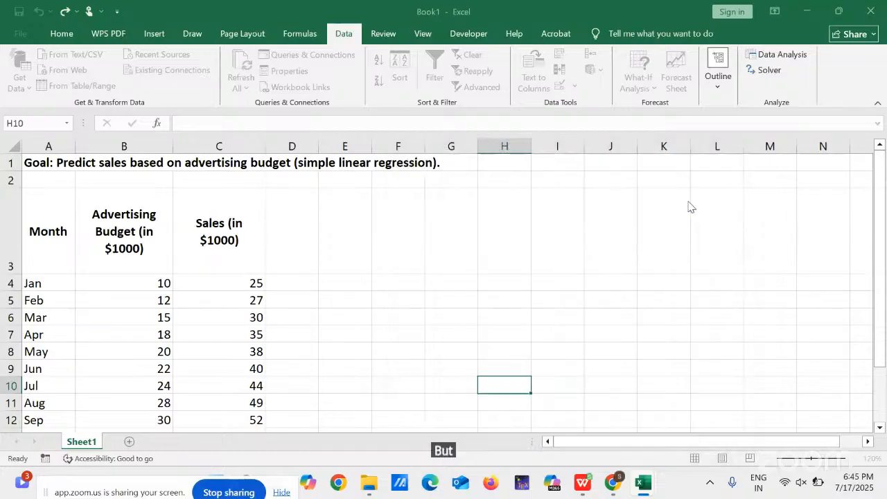
left_click(674, 267)
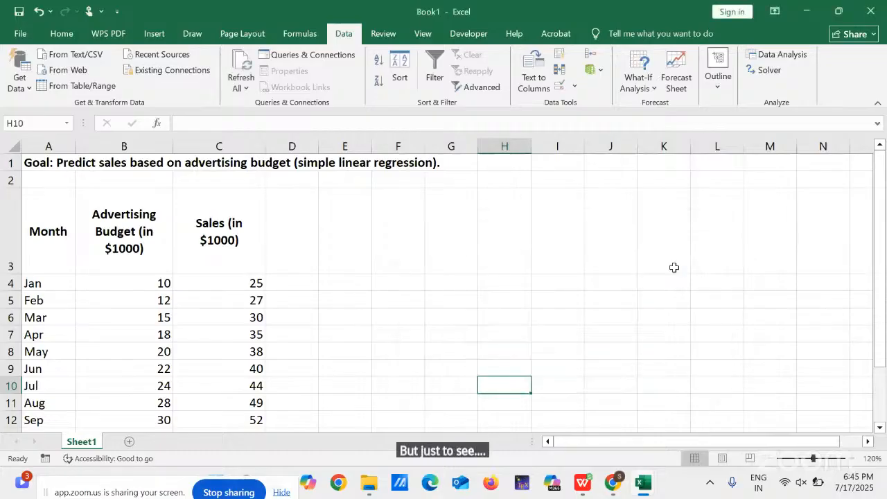
- Insert the recommended scatter chart with connecting lines for the data in B3:C13, and delete the chart again
left_click_drag(99, 231, 182, 418)
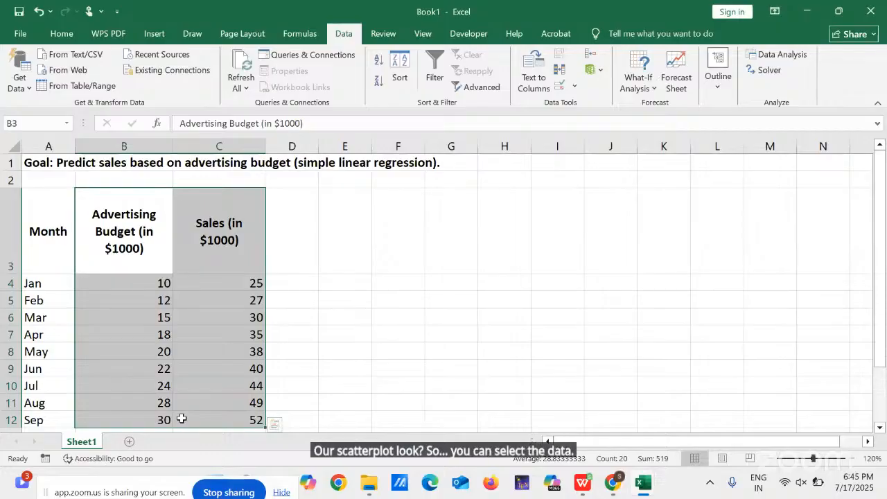
key("shift+Down")
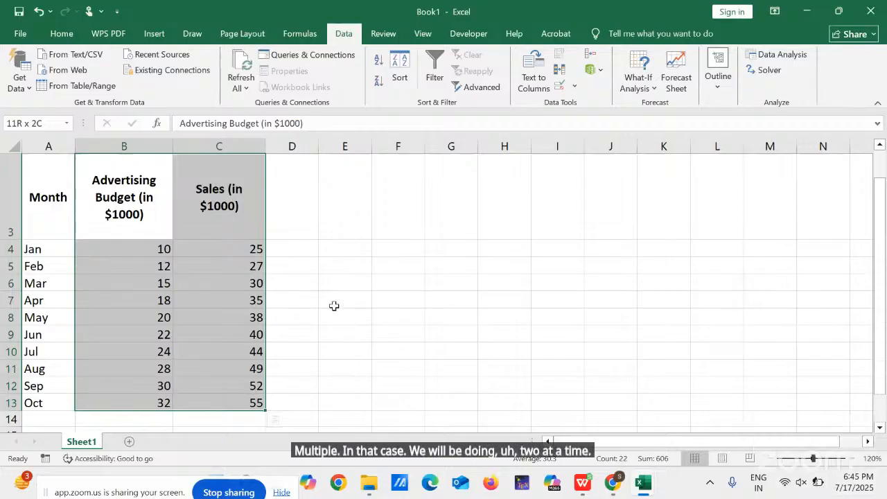
left_click(155, 34)
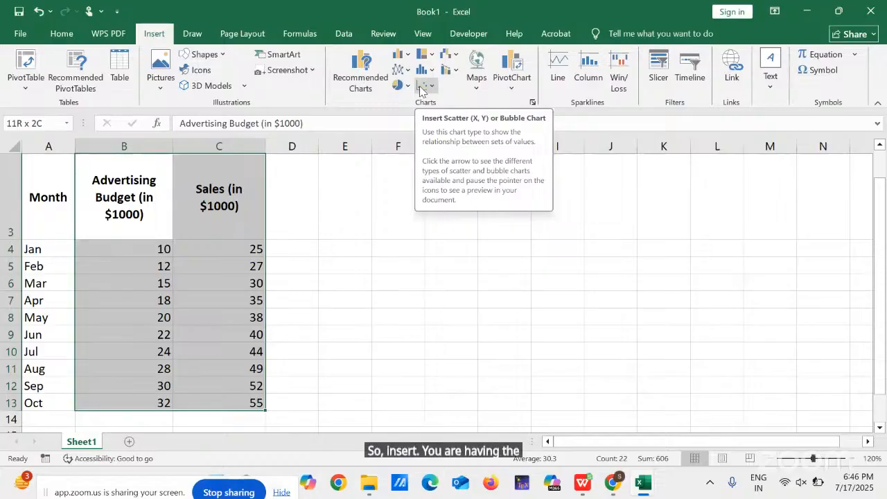
left_click(339, 82)
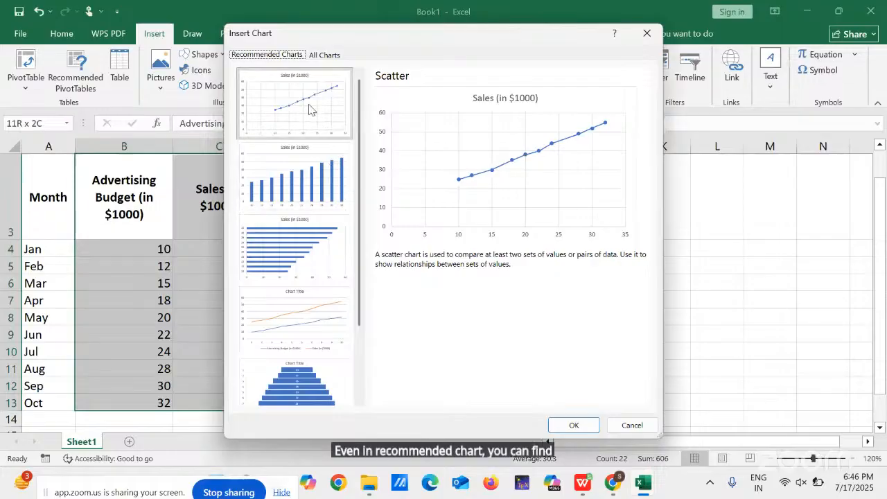
left_click(306, 107)
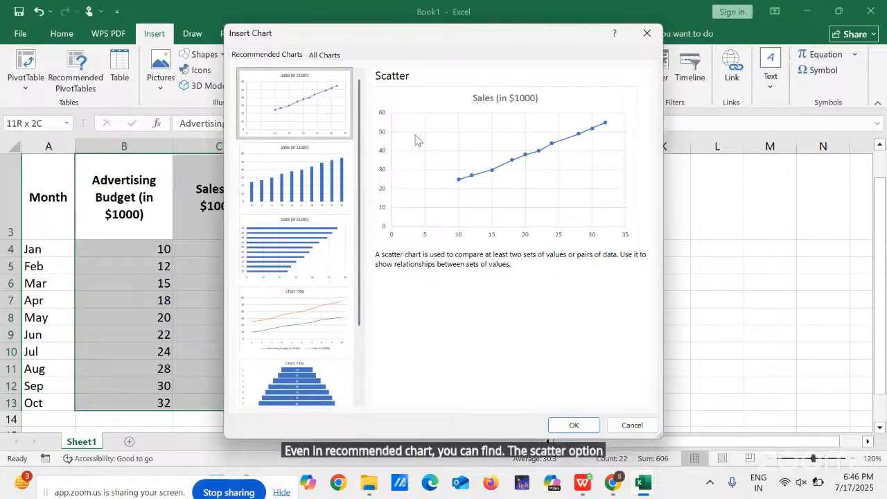
left_click(573, 425)
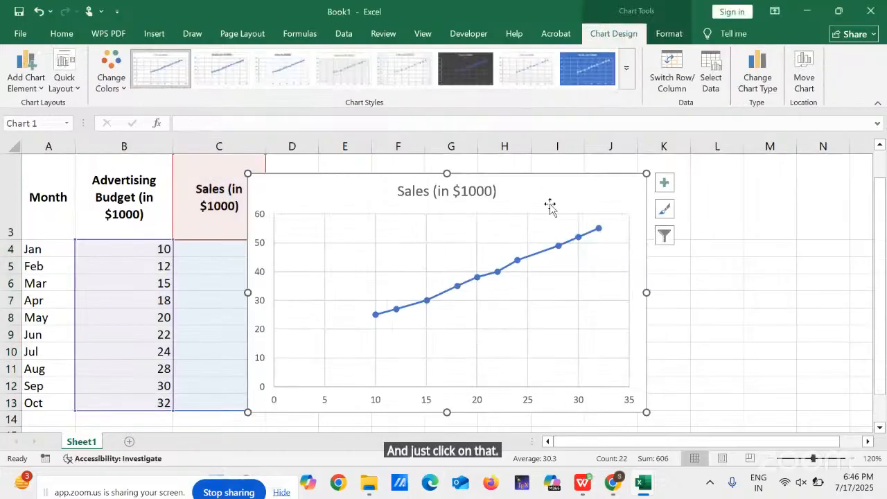
left_click_drag(553, 200, 658, 174)
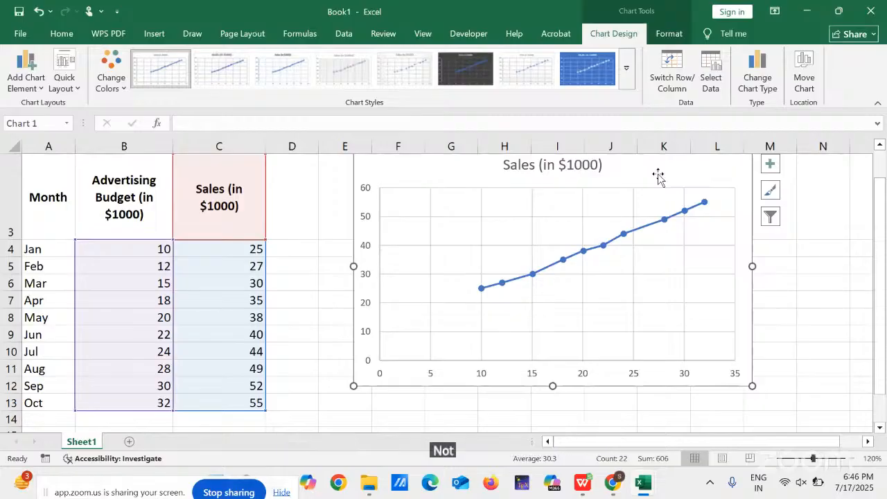
key("Delete")
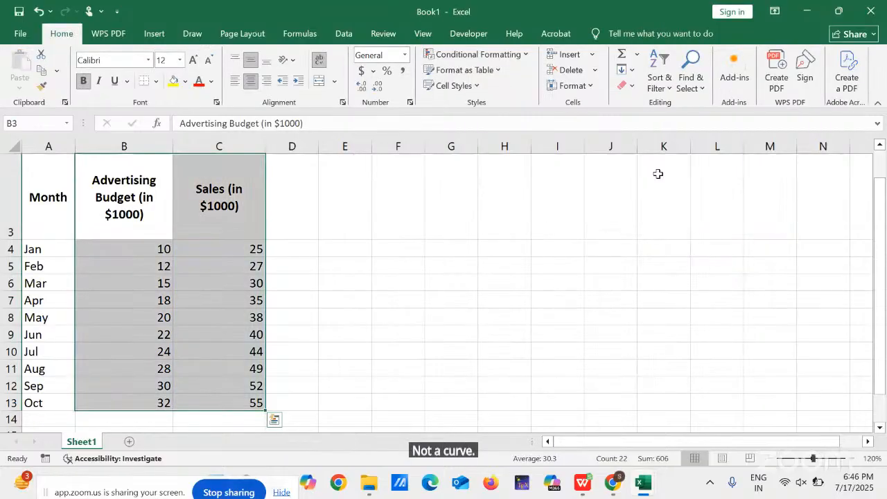
- Insert a markers-only scatter chart of the advertising budget and sales data in B3:C13, and place it beside the table
left_click(153, 36)
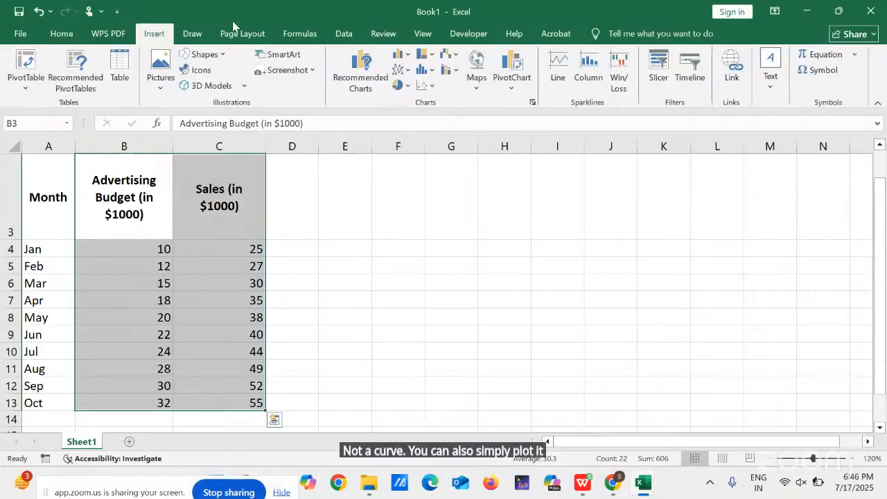
left_click(425, 85)
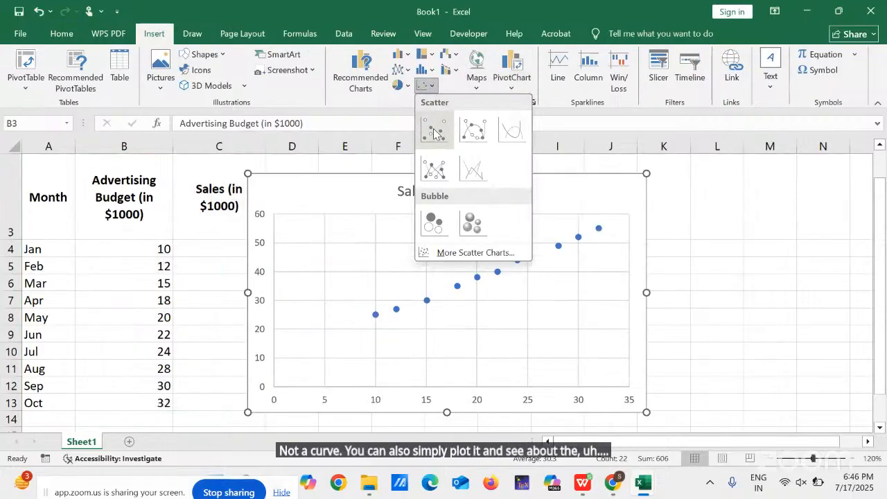
left_click(434, 133)
left_click_drag(346, 195, 434, 184)
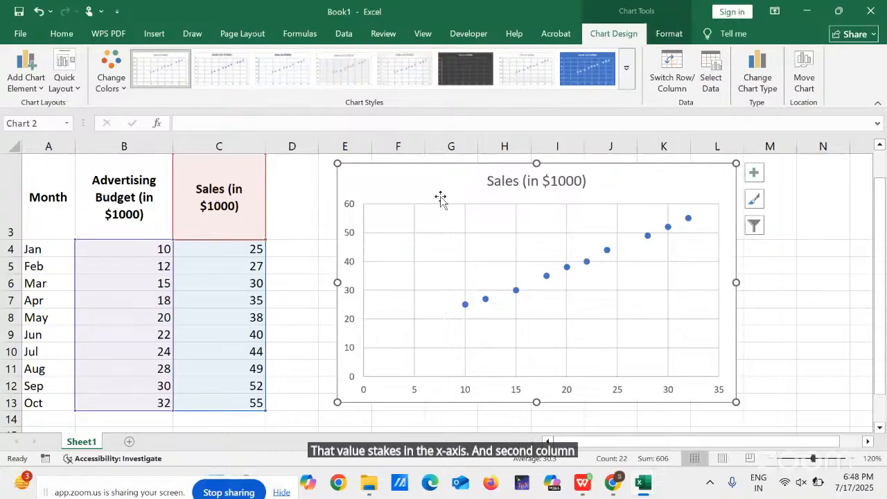
left_click_drag(431, 179, 524, 192)
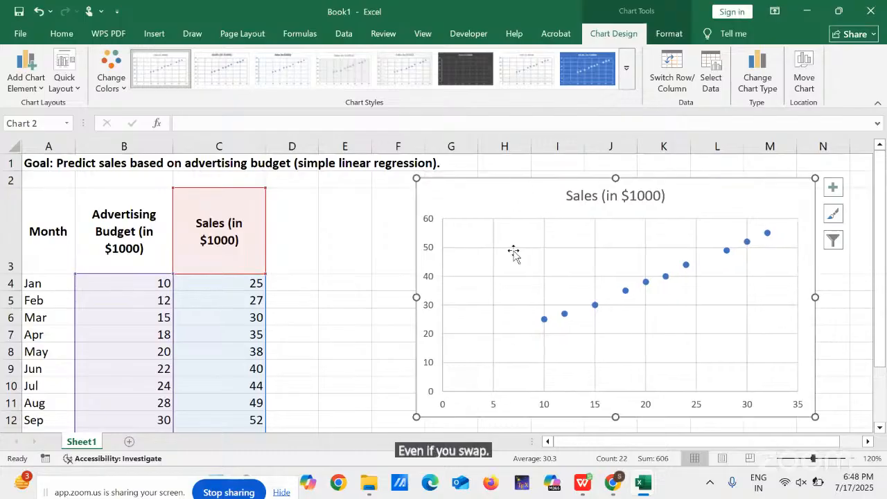
left_click_drag(884, 303, 885, 320)
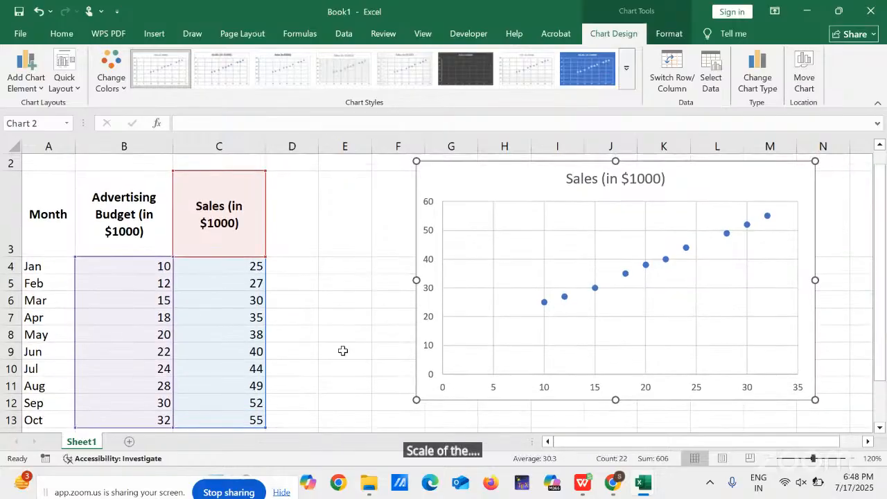
- Copy the Advertising Budget column B3:B13 to D3, so that it follows the Sales column
left_click(342, 351)
left_click_drag(113, 214, 115, 415)
key("ctrl+c")
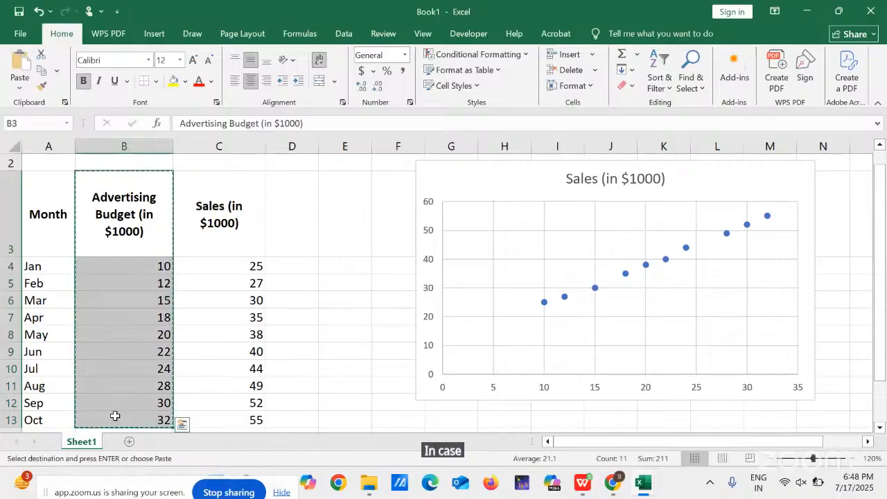
left_click(298, 218)
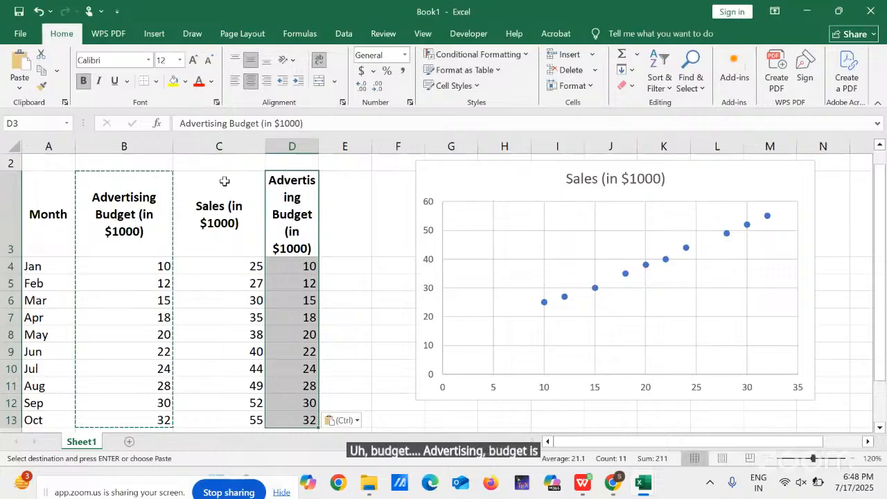
- Insert a markers-only scatter chart of C3:D13 with sales on the x-axis, and move it away from the first chart
left_click_drag(234, 197, 280, 314)
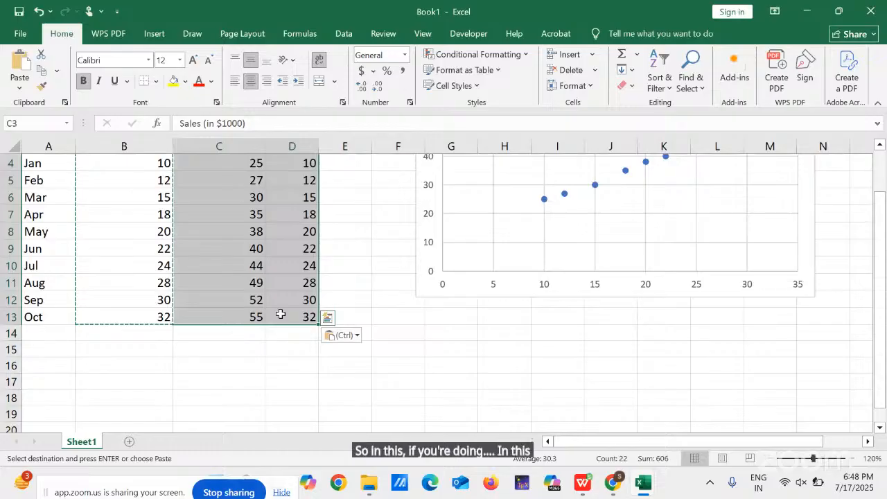
left_click(154, 34)
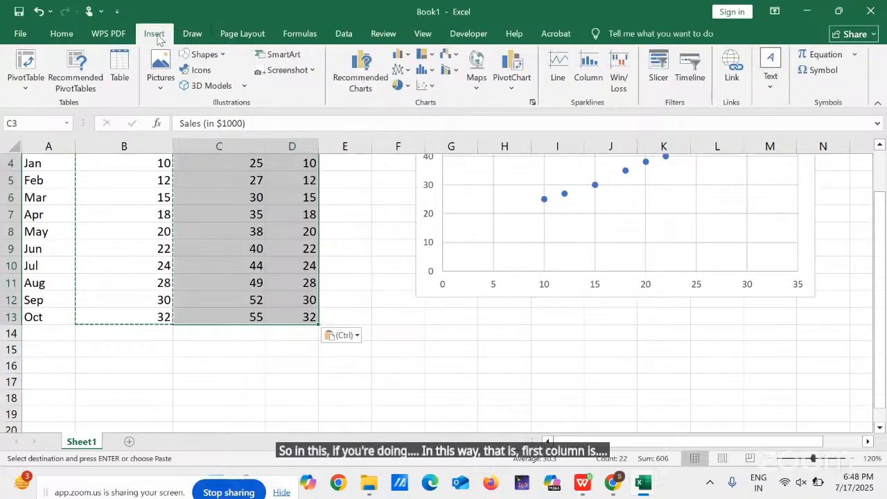
left_click(425, 86)
left_click(434, 129)
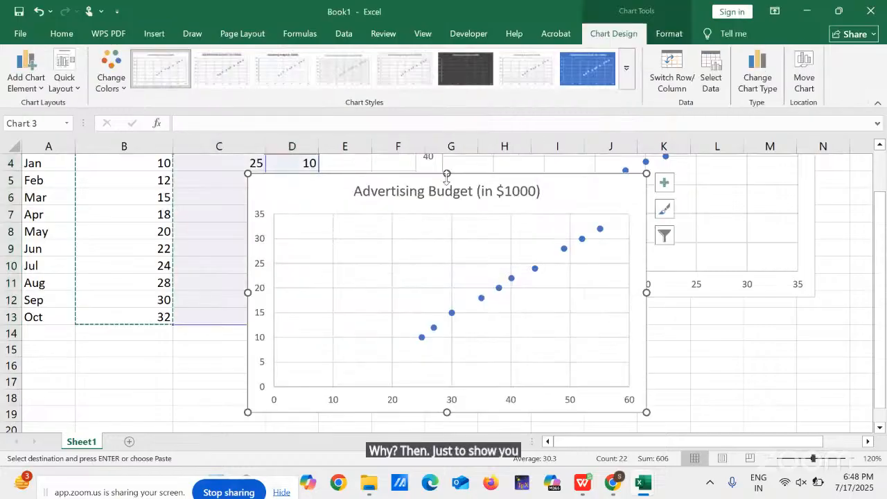
left_click_drag(340, 201, 184, 208)
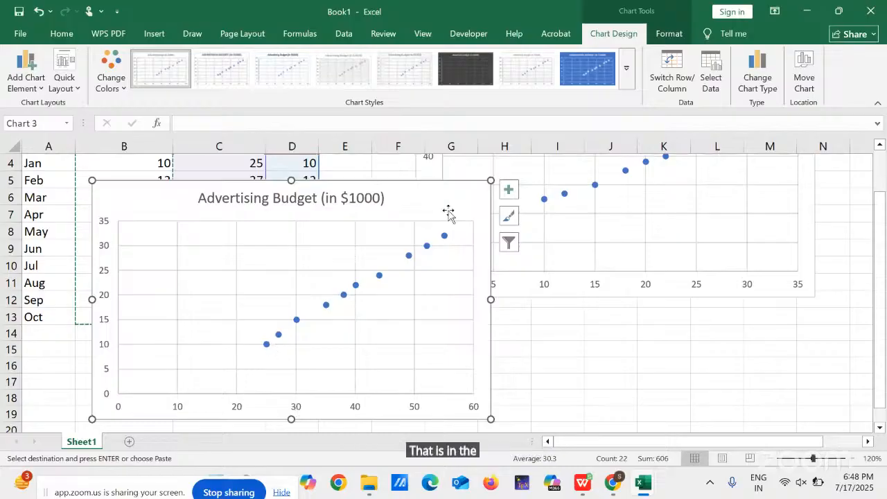
- Move the Sales chart aside to compare both charts, and delete the Advertising Budget scatter chart
left_click(725, 294)
left_click_drag(726, 296, 765, 391)
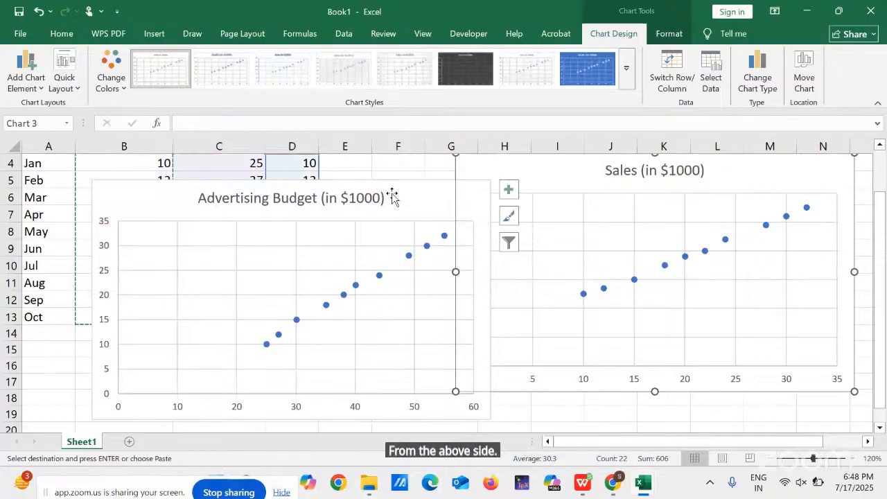
key("Delete")
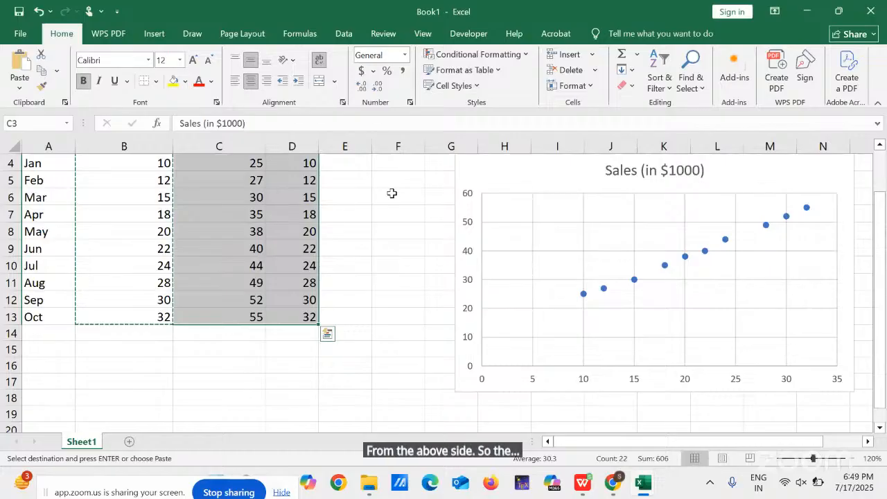
- Delete column D with the copied advertising budget values
left_click(513, 178)
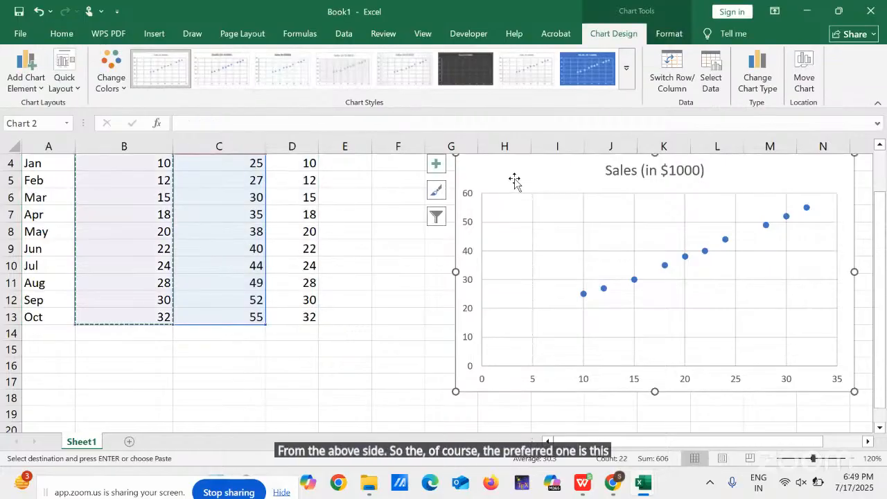
left_click_drag(878, 236, 878, 194)
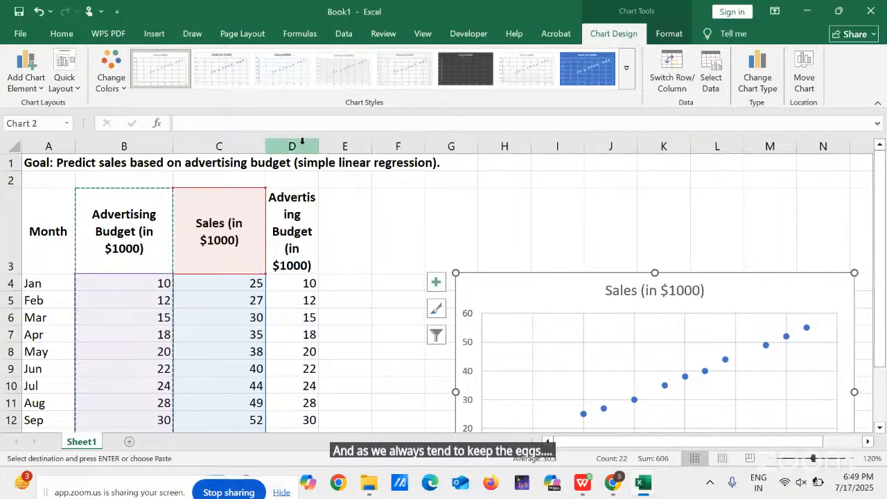
left_click(302, 141)
key("Delete")
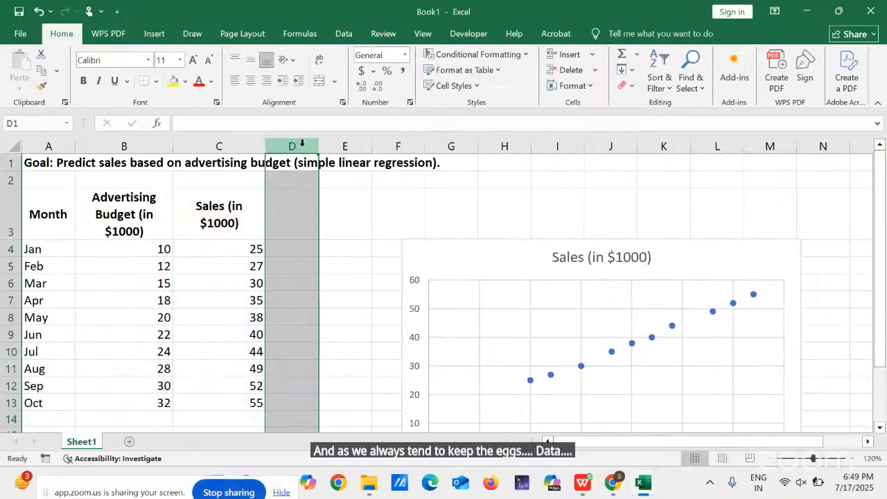
left_click(347, 266)
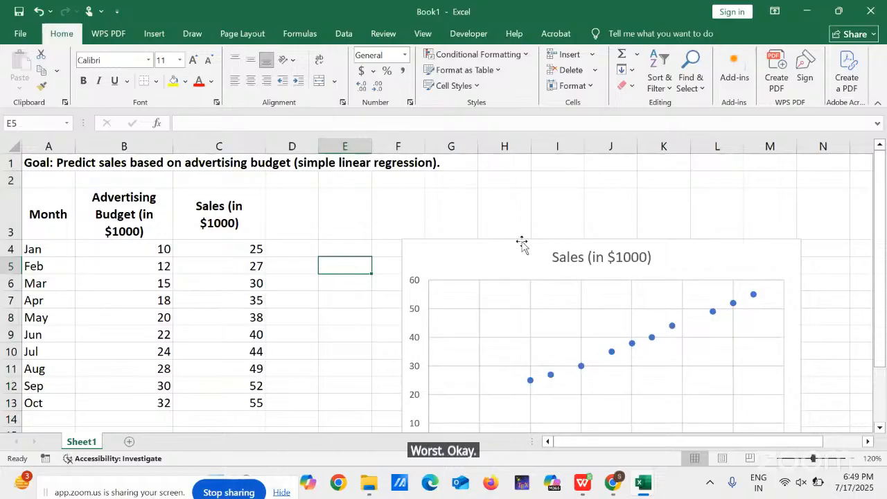
- Move the Sales chart up beside the table and apply the quick layout with axis titles, legend, linear trendline, equation and R² value
left_click_drag(517, 255, 573, 187)
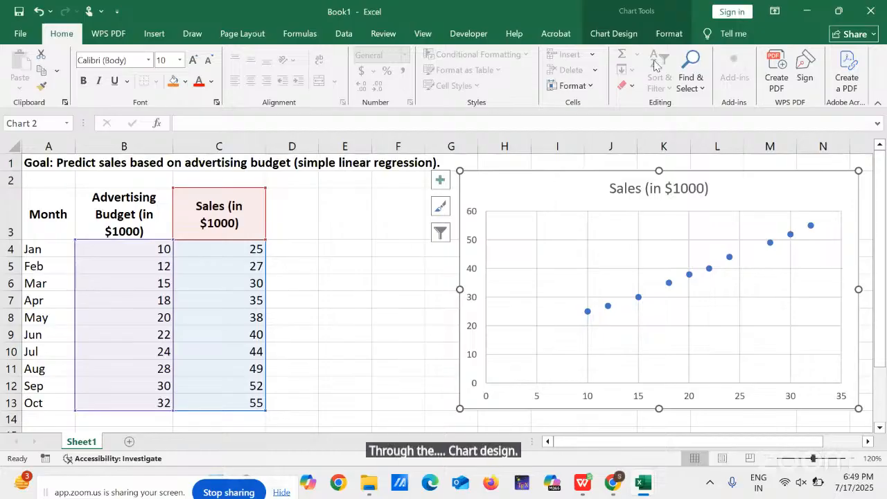
left_click(613, 33)
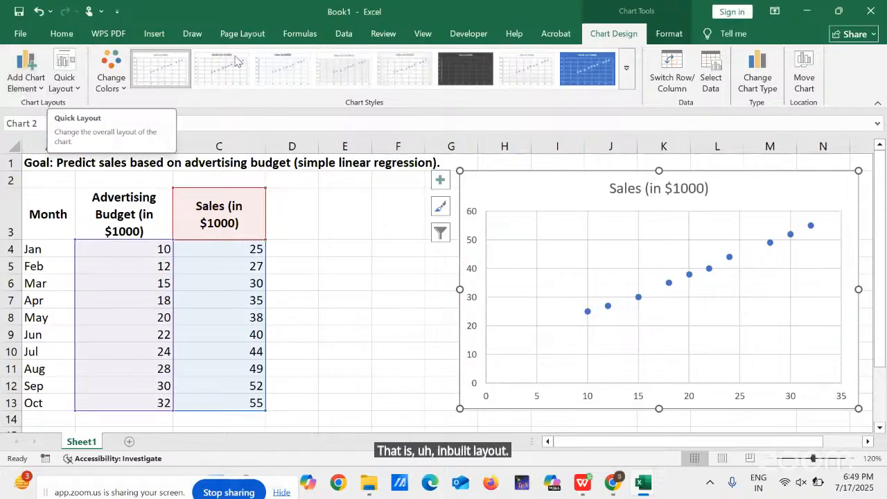
left_click(69, 91)
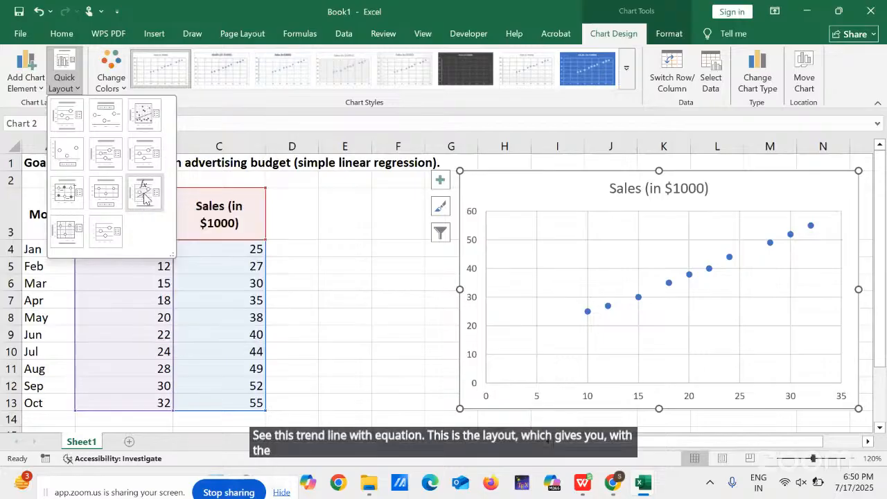
left_click(144, 197)
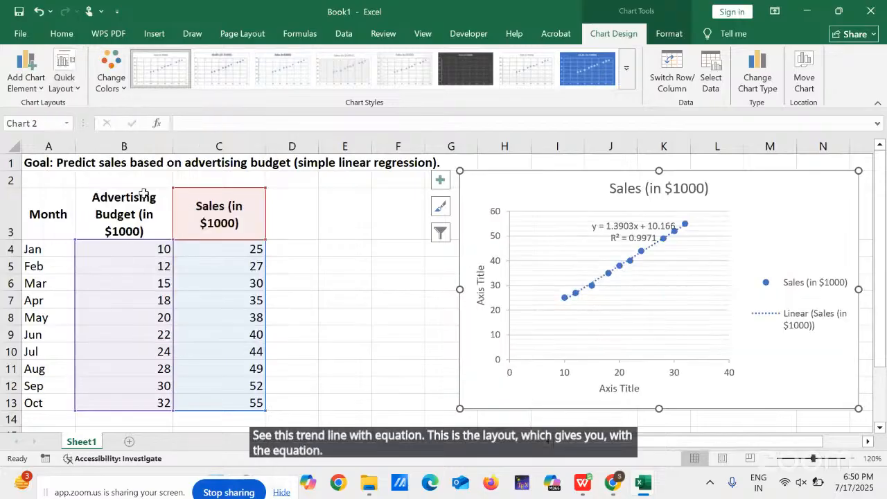
- Enlarge the font of the trendline equation and R² label, and place the label below the trendline inside the plot area
left_click(604, 234)
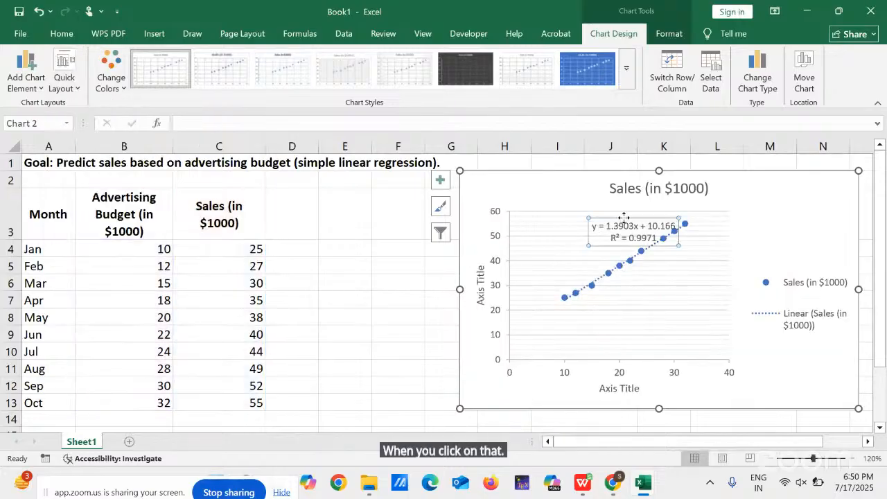
left_click_drag(624, 217, 554, 234)
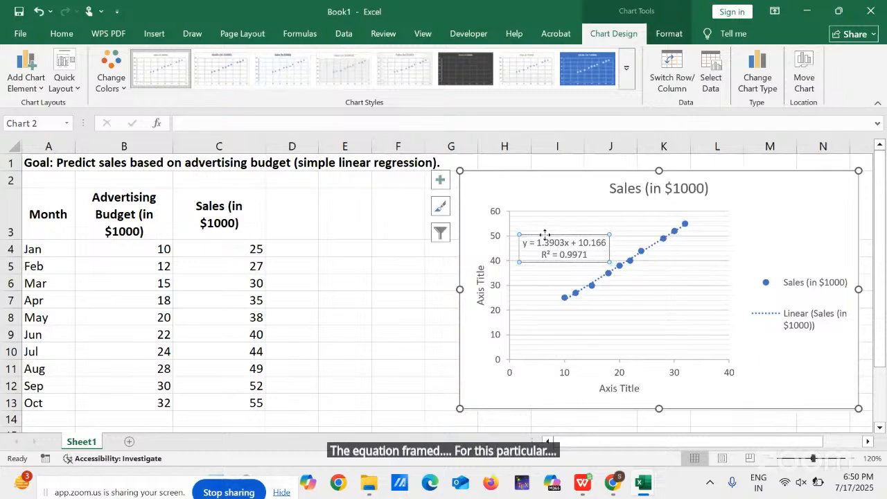
left_click(62, 34)
left_click(194, 60)
left_click(194, 59)
left_click(194, 59)
left_click(195, 59)
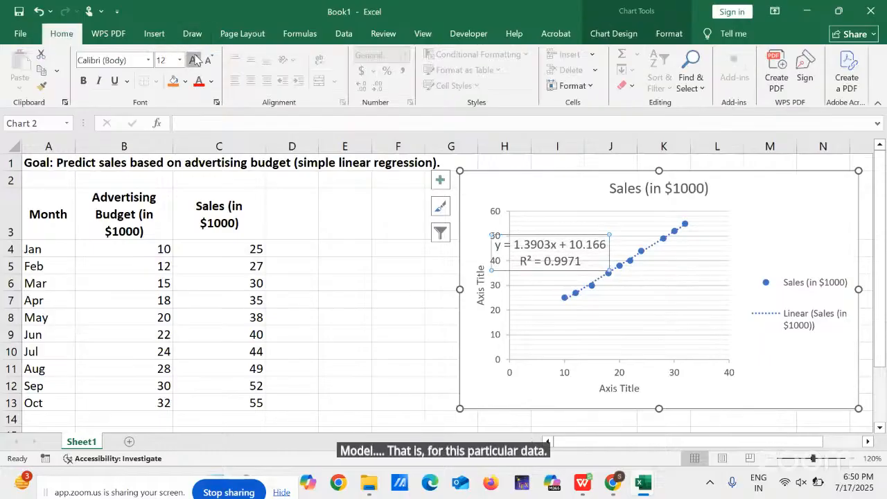
left_click(194, 60)
left_click(194, 59)
left_click_drag(547, 233, 652, 305)
left_click(406, 353)
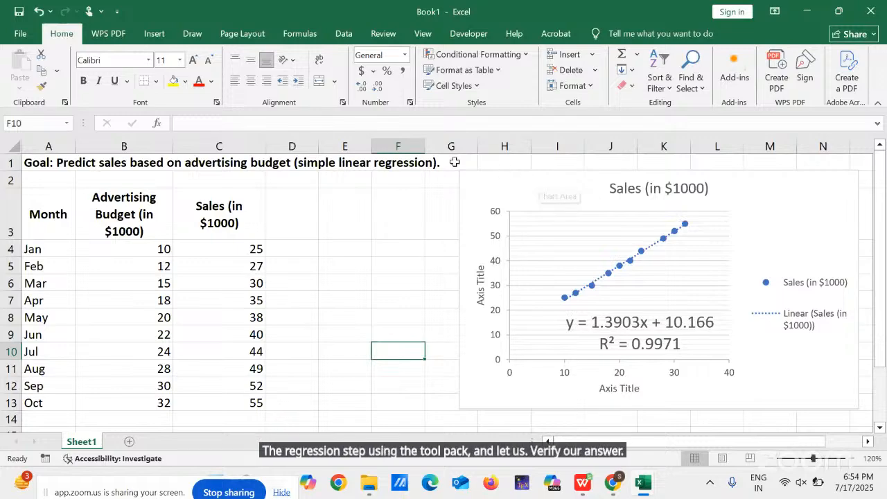
- Open the Regression data analysis tool and set the Y range to the Sales column with its header, C3:C13
left_click(339, 34)
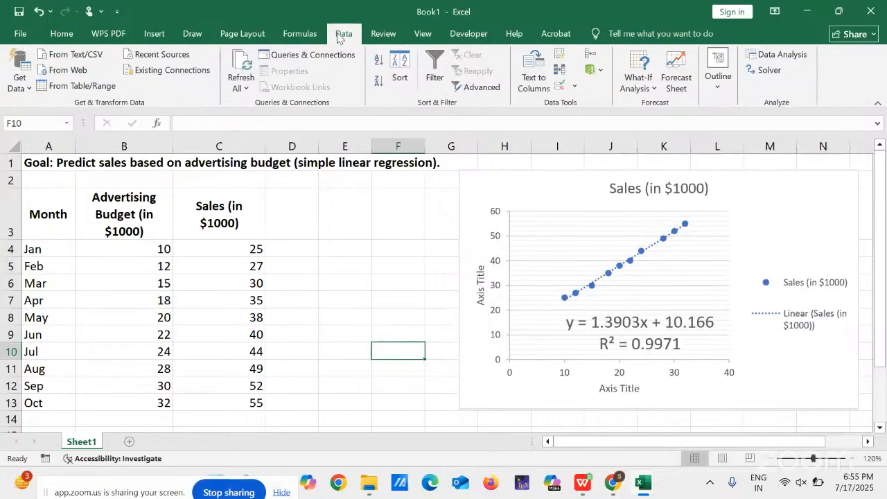
left_click(771, 57)
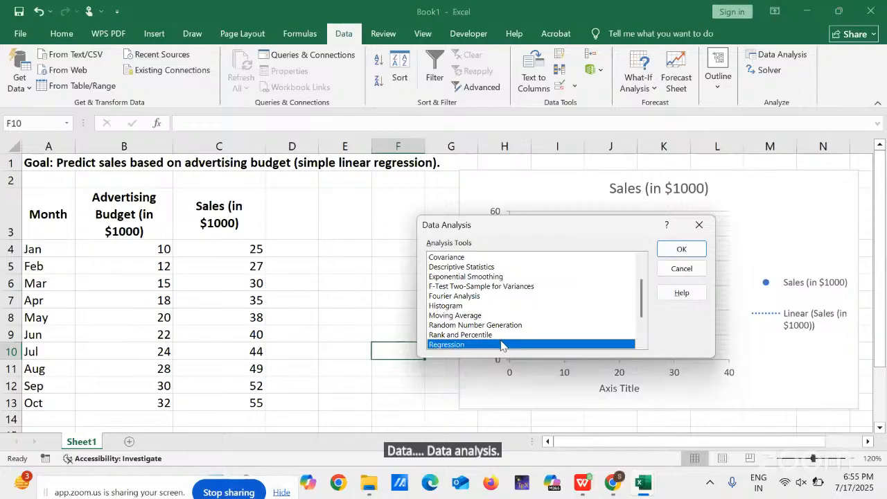
left_click(679, 249)
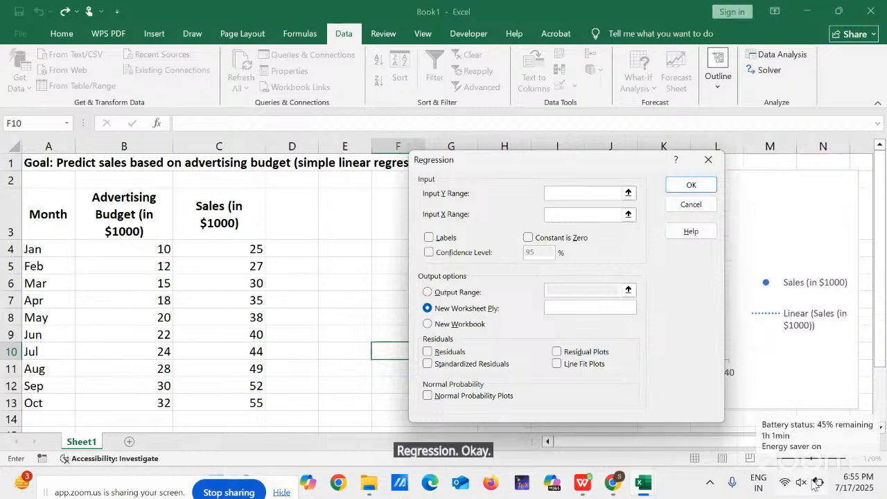
left_click(560, 189)
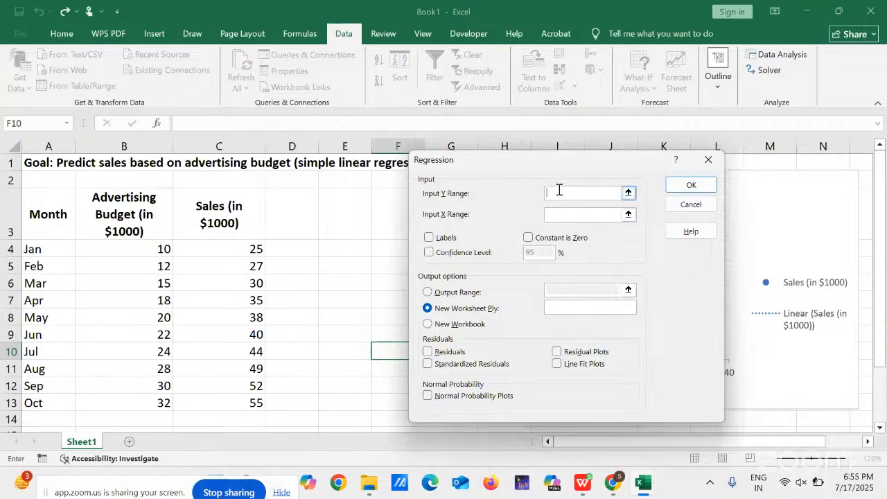
left_click(556, 215)
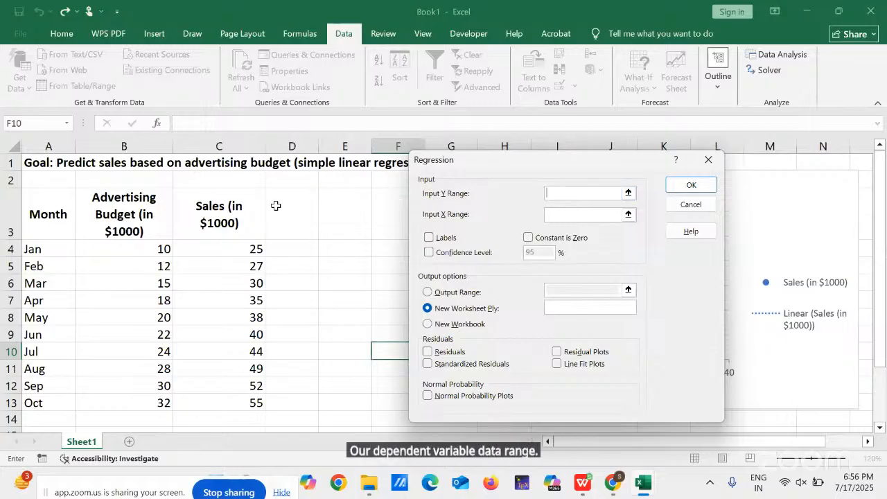
left_click(249, 217)
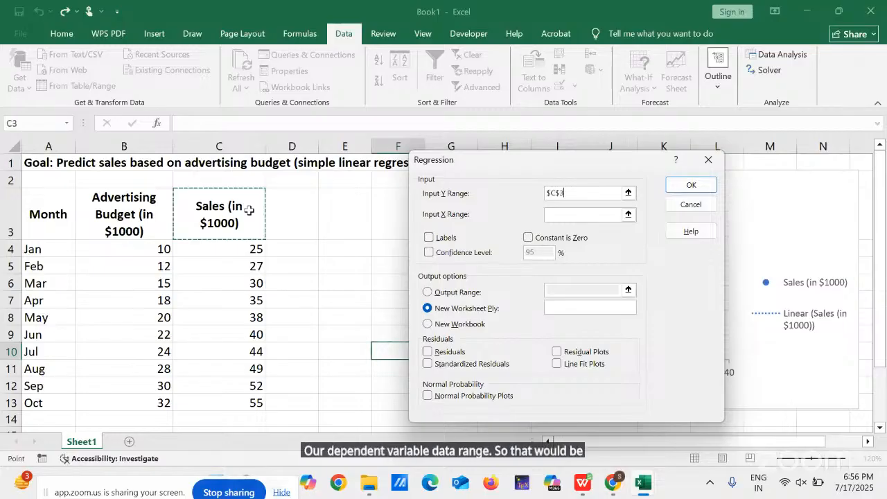
left_click_drag(249, 217, 243, 394)
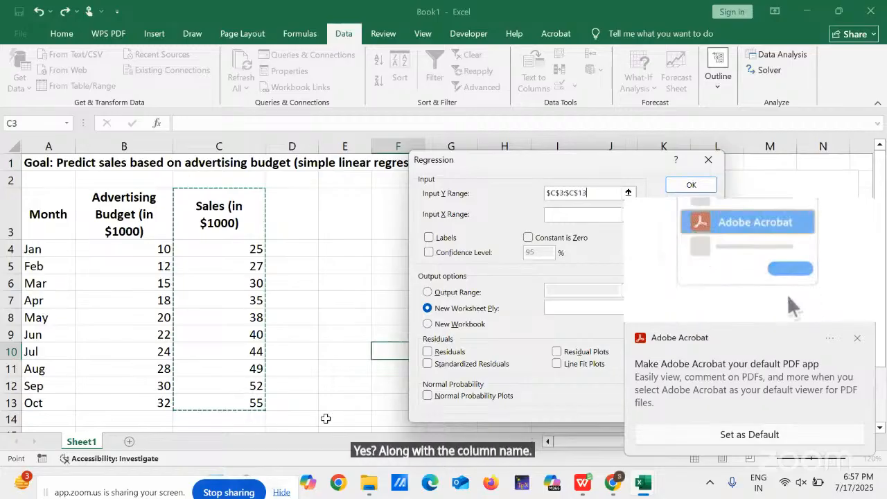
left_click(858, 341)
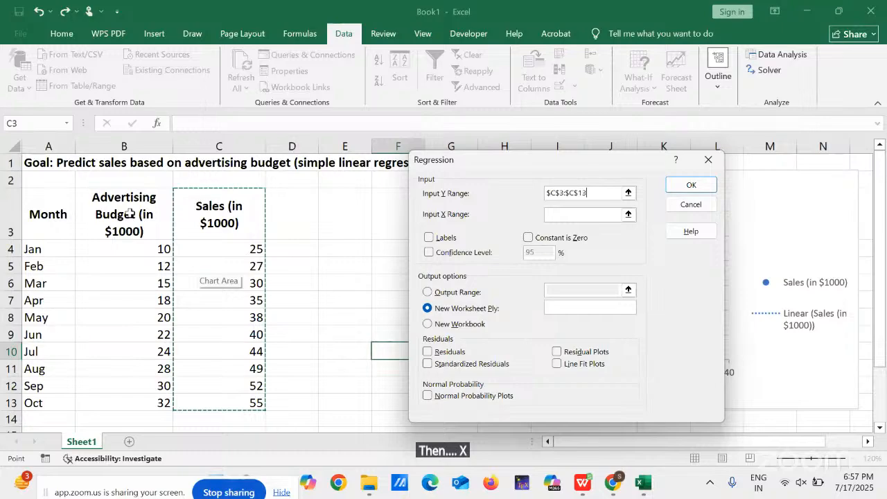
- Set the X range to the Advertising Budget column, B3:B13, and mark the ranges as containing labels
left_click(559, 216)
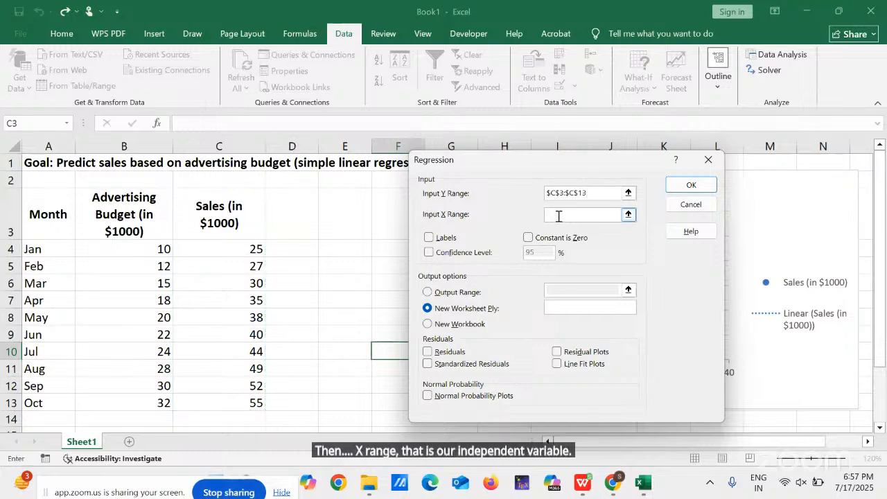
left_click_drag(131, 198, 124, 396)
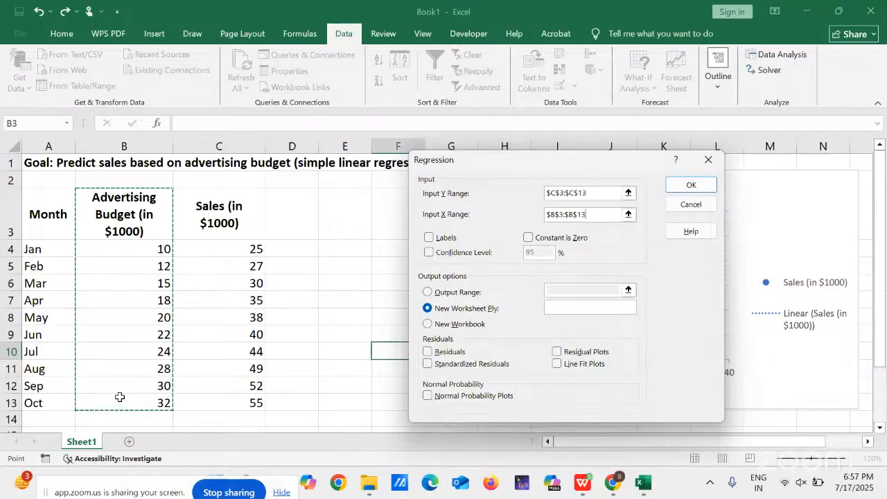
left_click(429, 238)
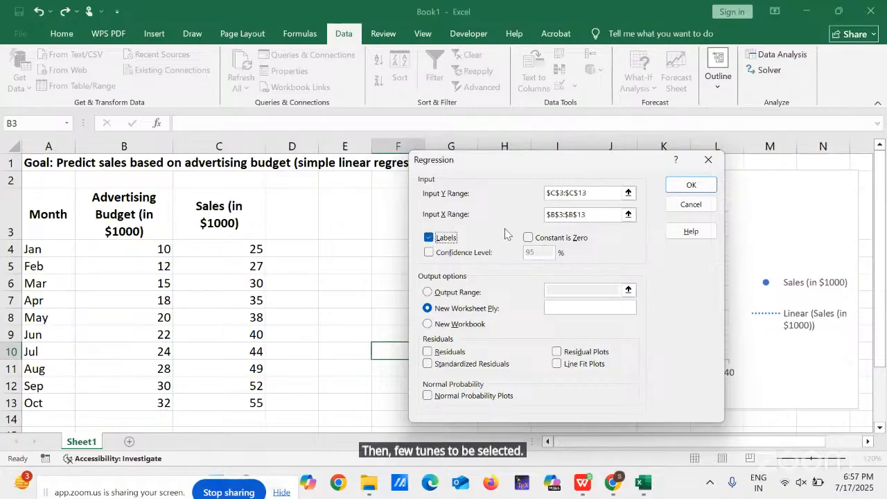
left_click(529, 238)
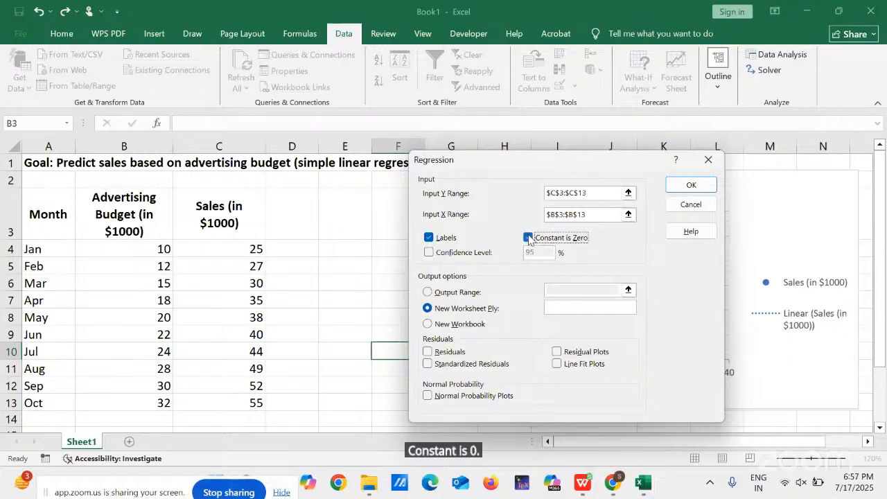
left_click(529, 237)
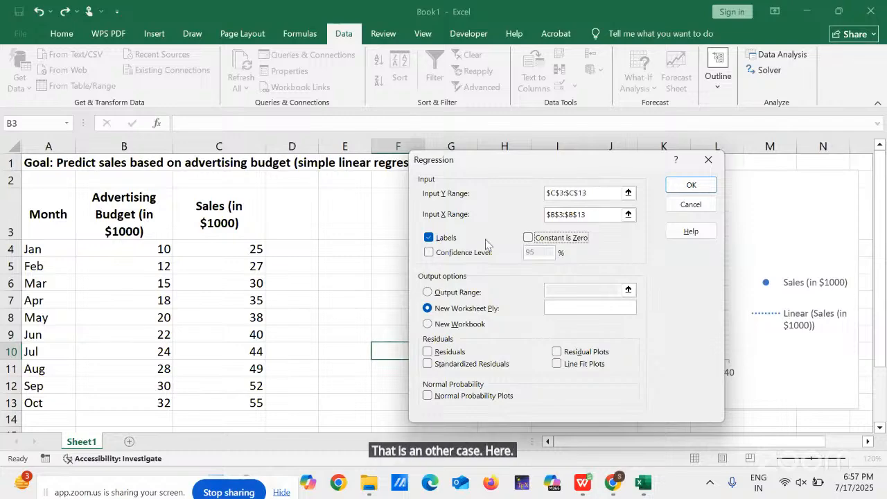
left_click(428, 253)
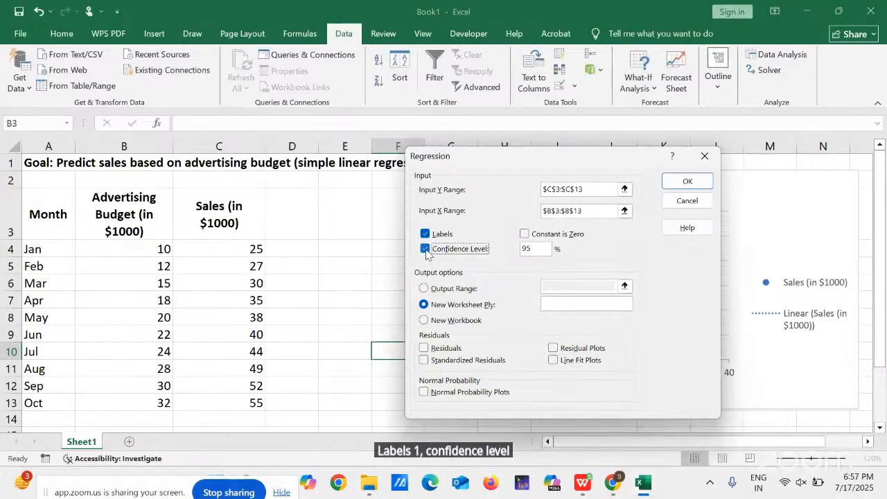
left_click(427, 251)
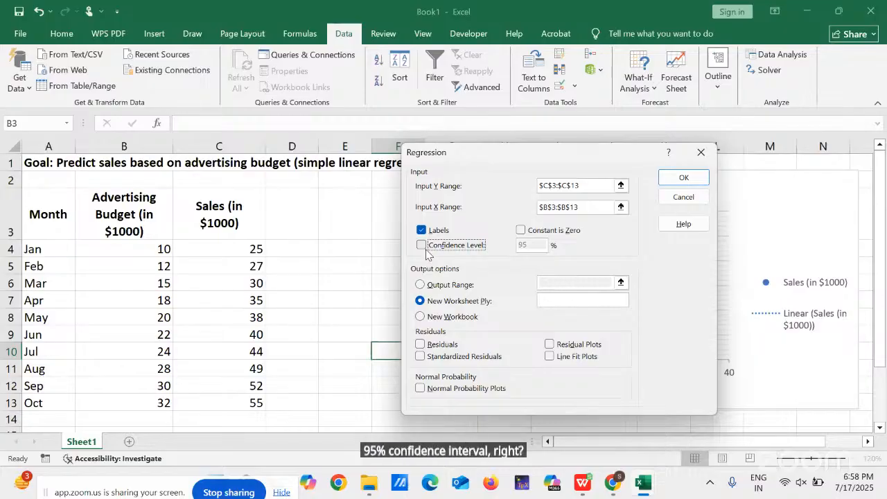
- Send the regression output to a range on the current sheet starting at cell B16
left_click(420, 285)
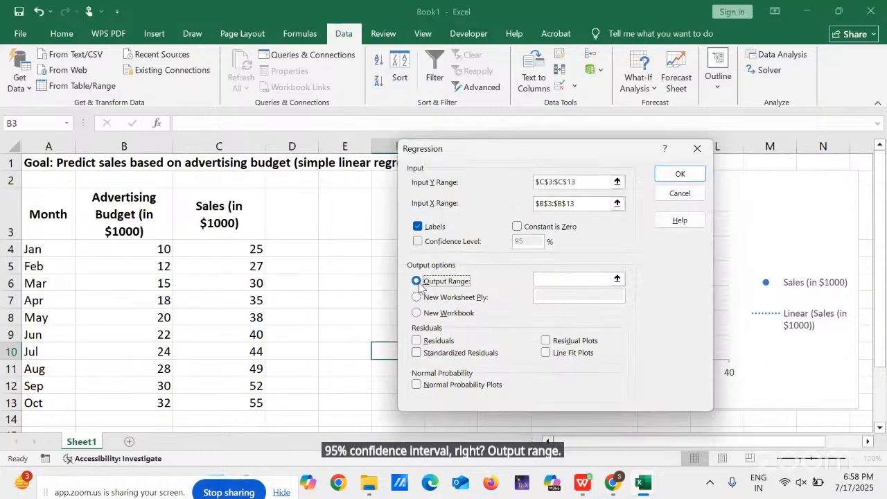
left_click(548, 280)
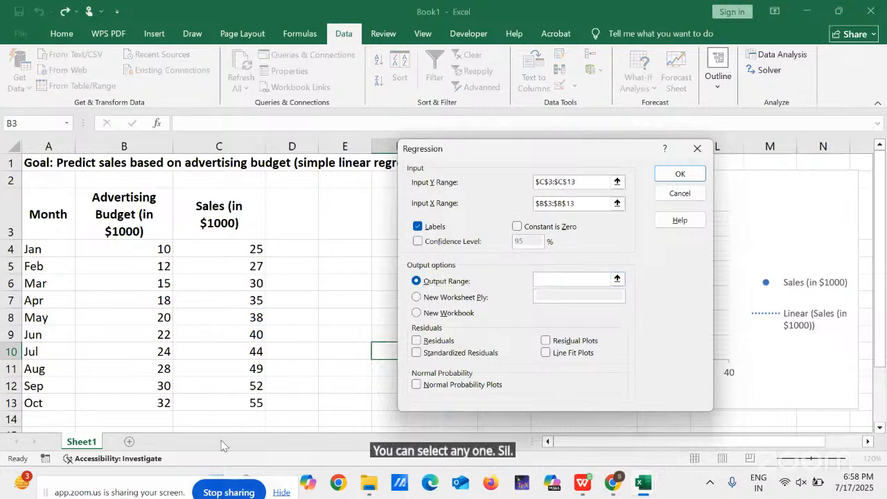
left_click(148, 422)
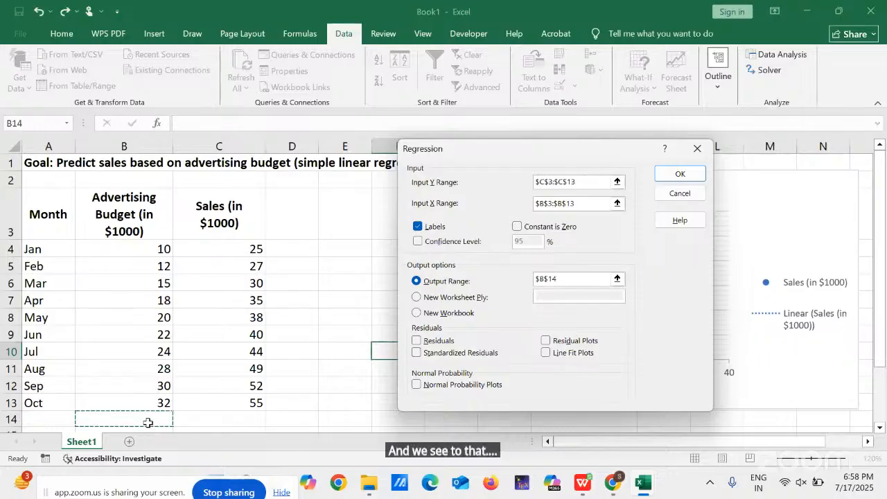
scroll(147, 422, "down", 1)
left_click(148, 422)
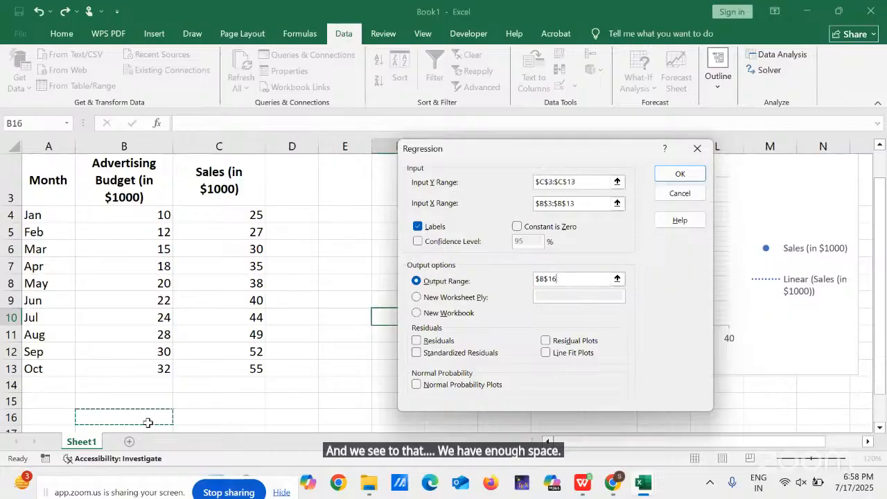
- Include residuals, residual plots and normal probability plots in the output, and run the regression
left_click(416, 341)
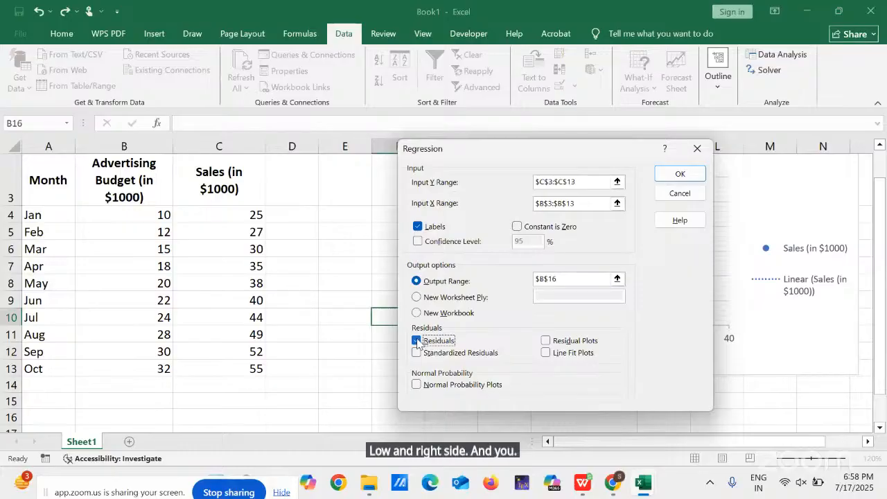
left_click(546, 341)
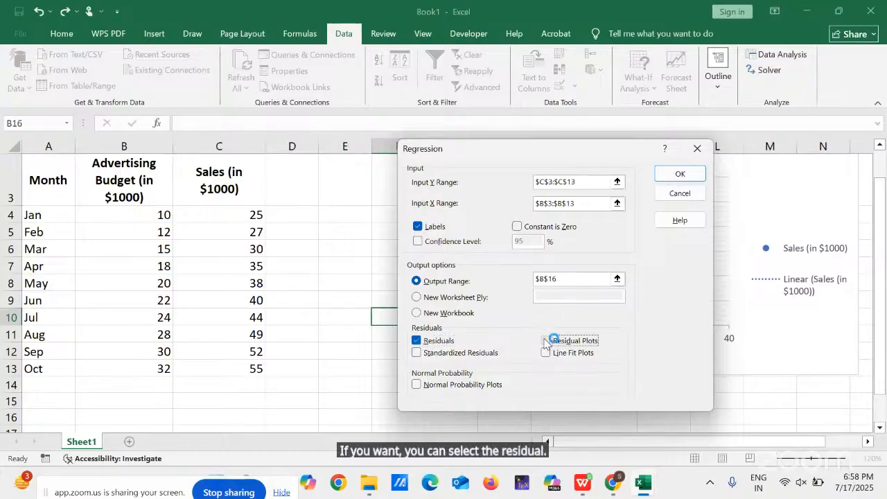
left_click(417, 385)
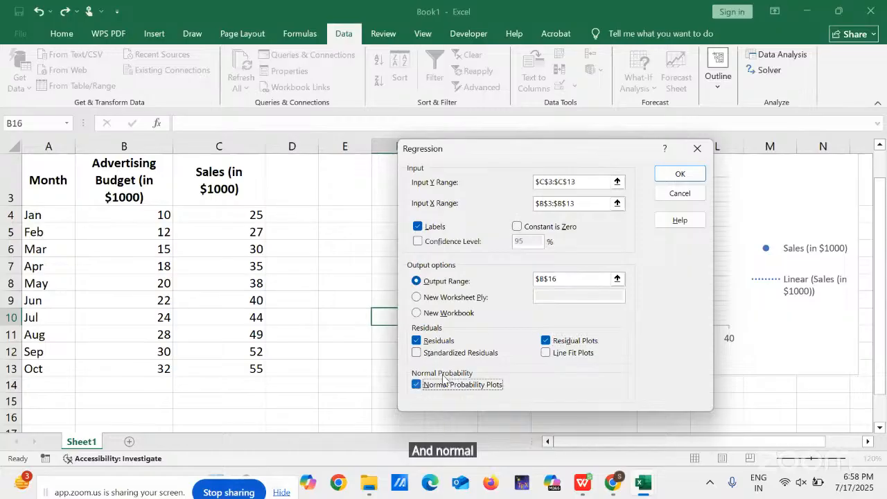
left_click(677, 174)
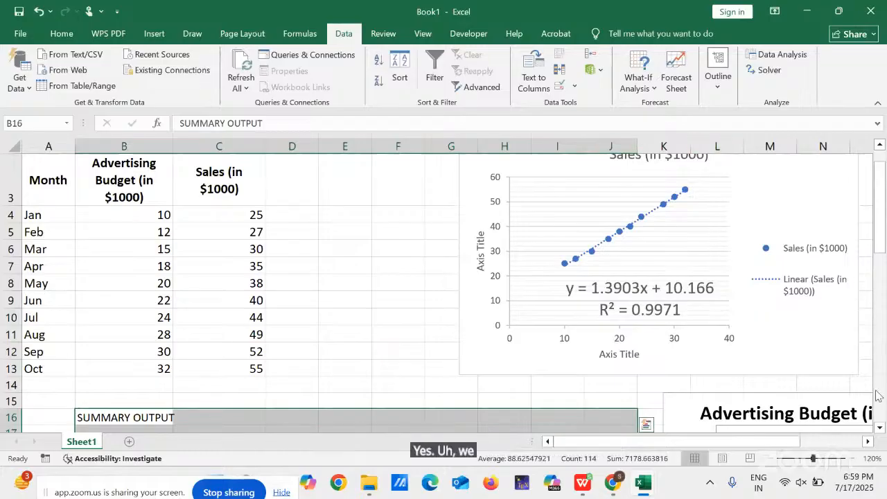
- Examine the regression summary output and compare its R Square value with the R² on the chart
left_click(881, 428)
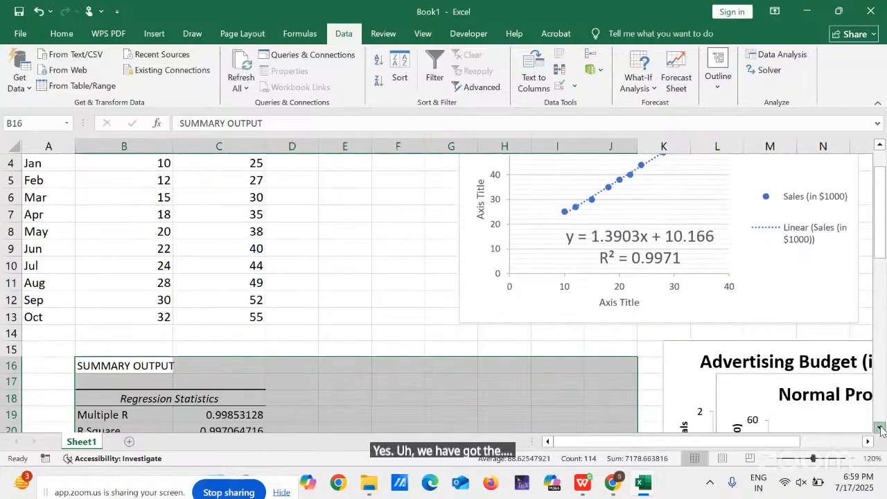
left_click(882, 428)
left_click(882, 427)
left_click(882, 428)
left_click(882, 428)
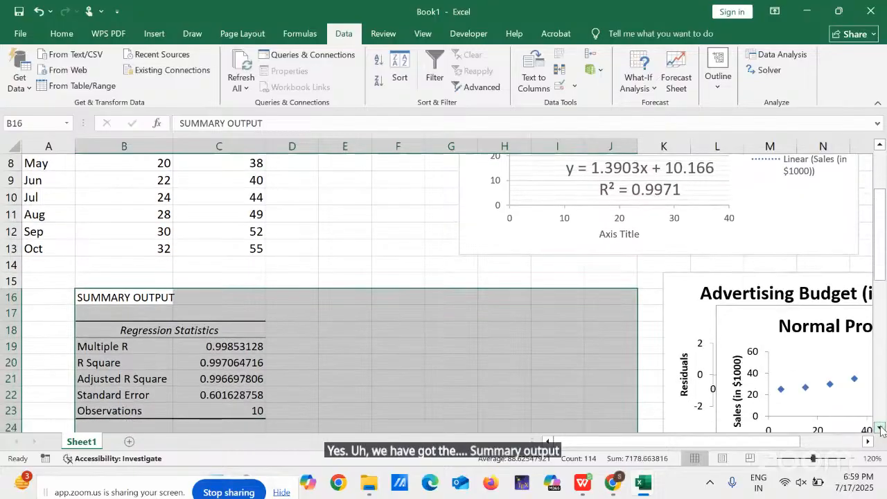
left_click(340, 409)
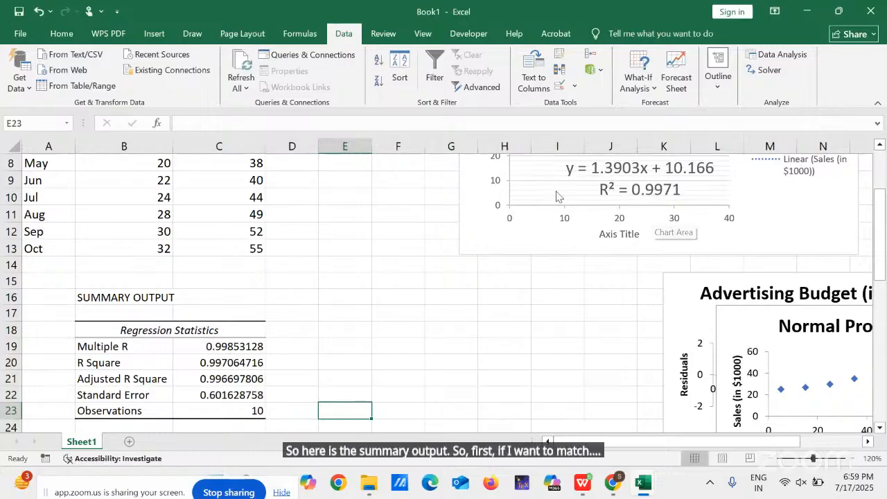
left_click(80, 367)
left_click_drag(79, 367, 201, 363)
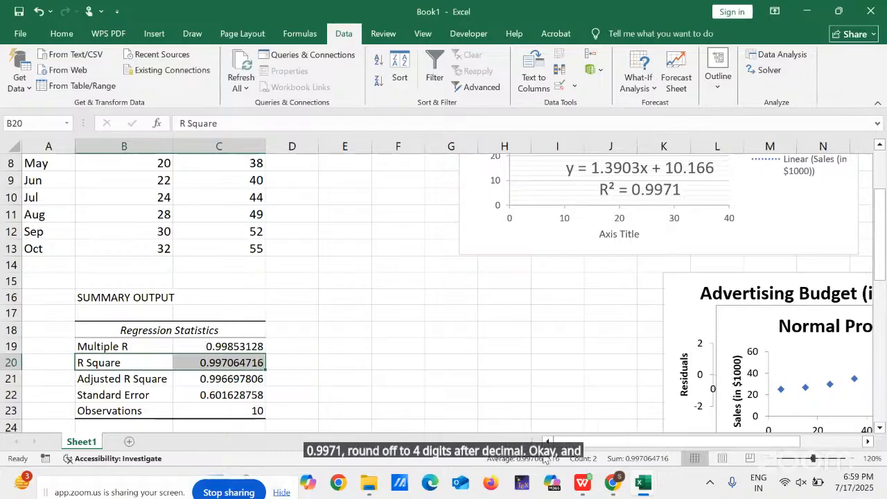
- Switch to the Regression_RM_JULY_25 PDF in WPS Office and review the slide "Step 5: Interpret Output"
mouse_move(582, 483)
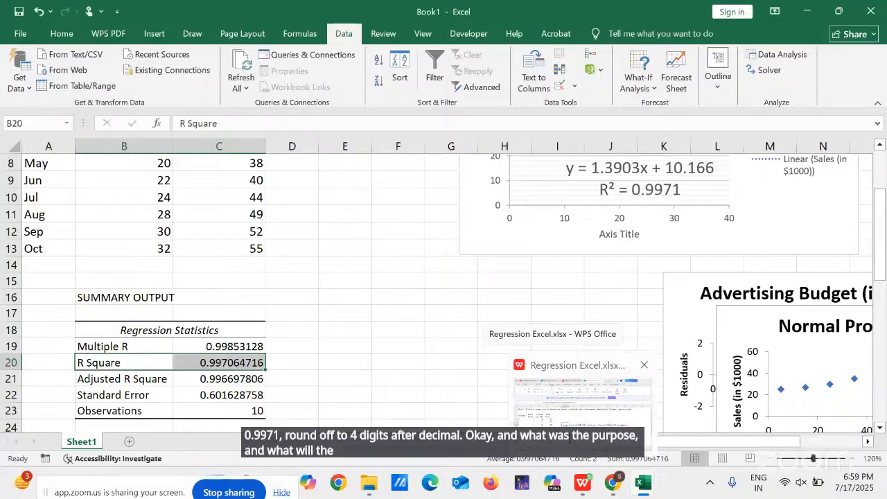
left_click(561, 433)
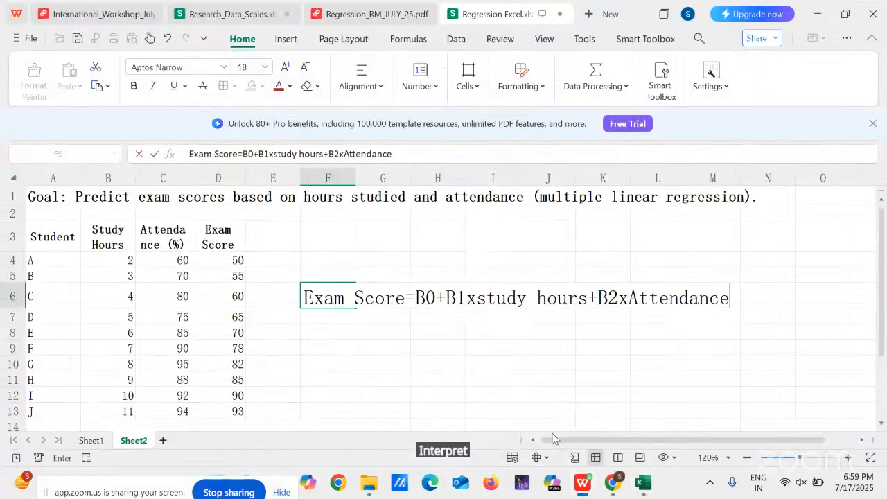
left_click(368, 14)
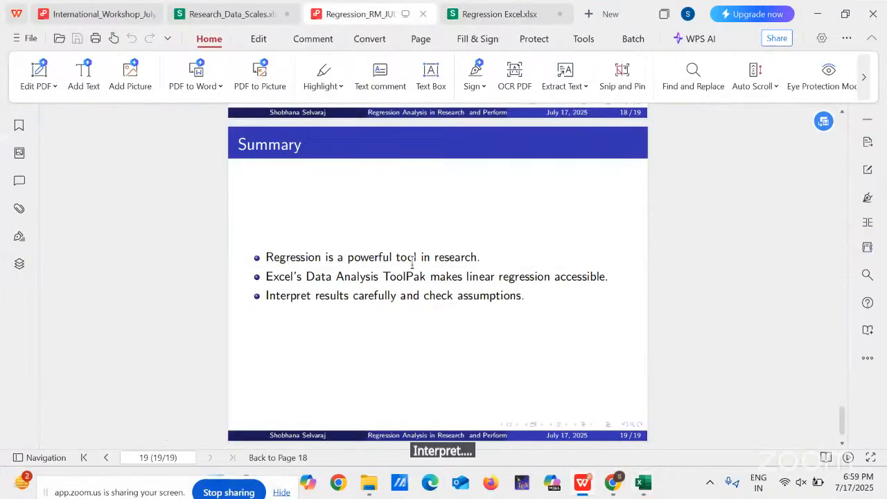
scroll(411, 262, "up", 10)
scroll(412, 262, "up", 15)
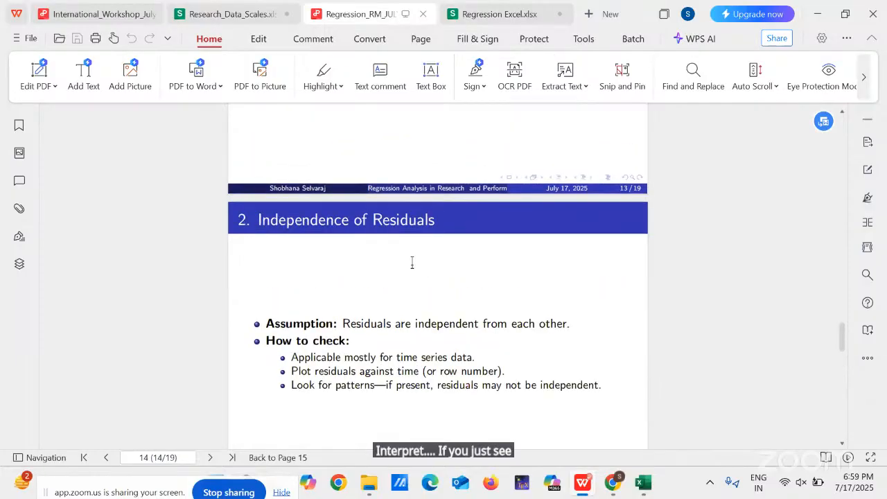
scroll(411, 262, "up", 6)
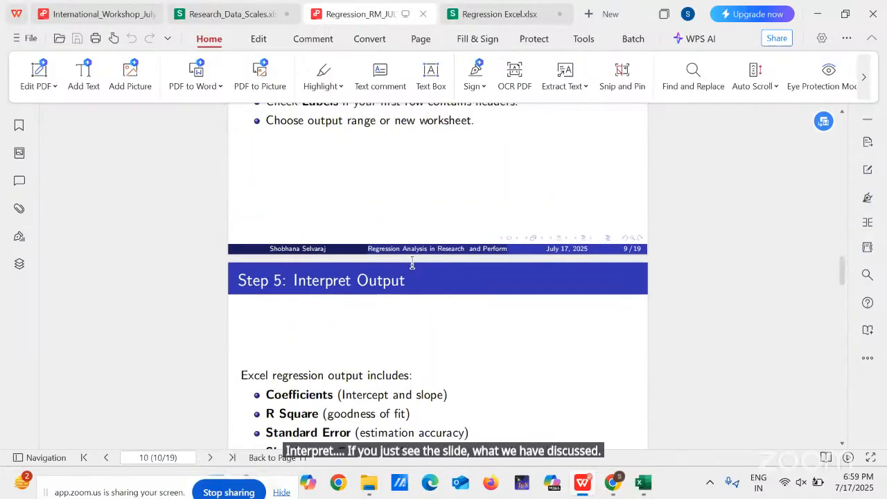
scroll(412, 262, "down", 2)
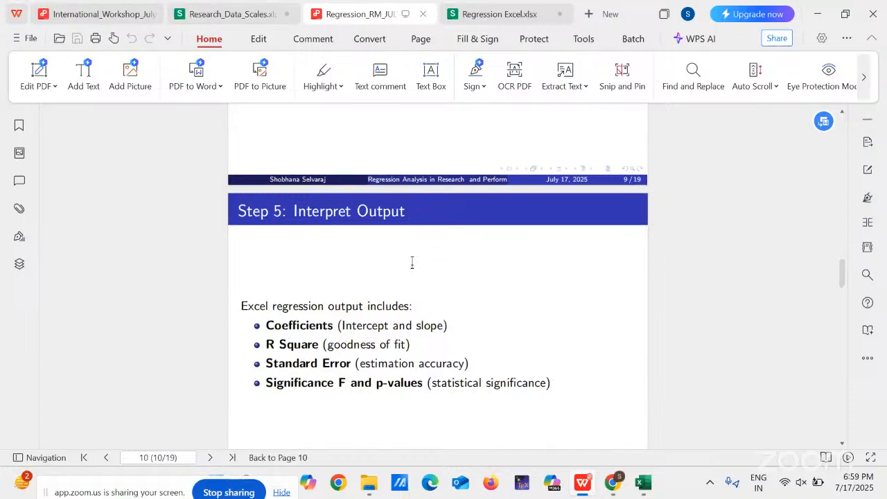
scroll(411, 262, "down", 2)
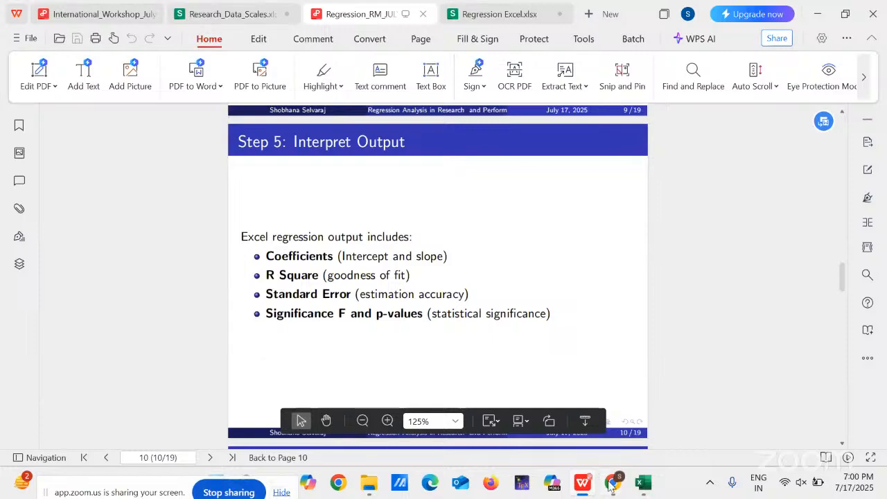
mouse_move(646, 486)
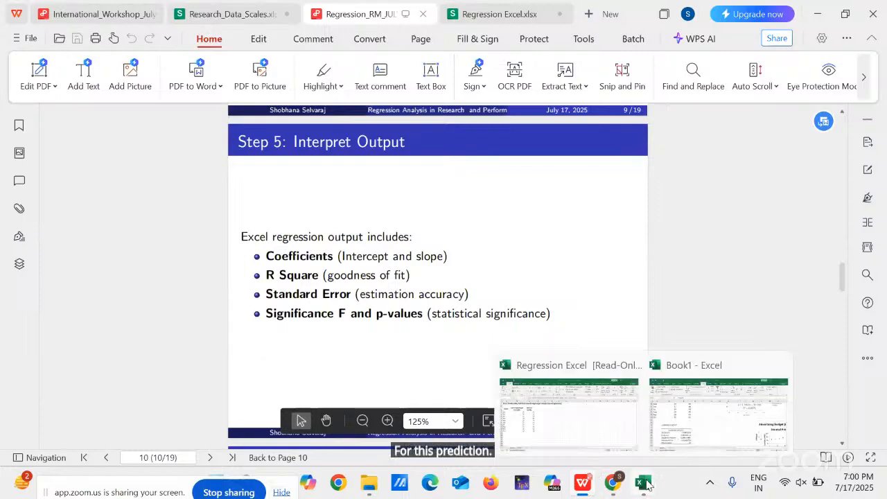
- Switch to the Regression Excel workbook in Excel and select the monthly advertising budget and sales data for review
left_click(614, 435)
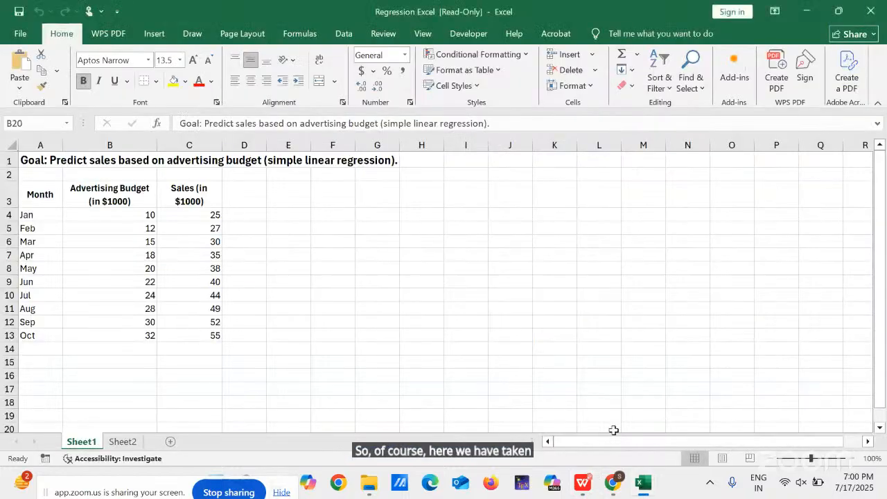
key("ctrl+a")
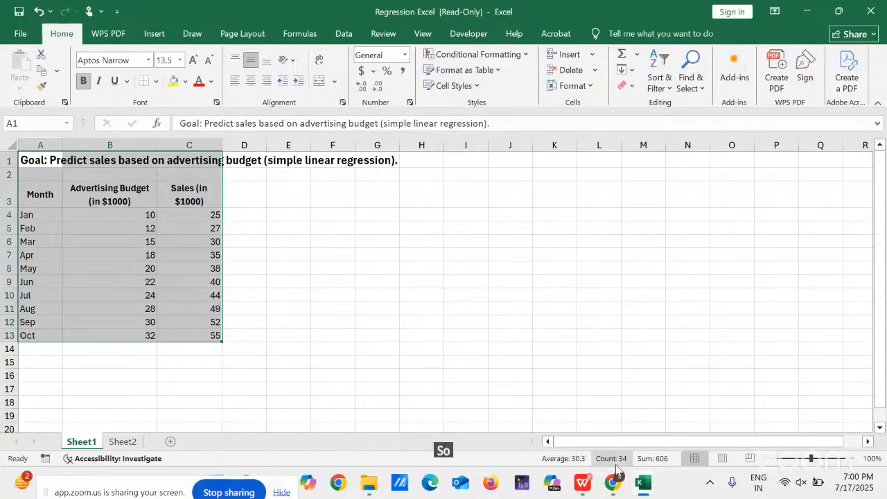
- Switch to the Book1 workbook and examine the regression output from the summary statistics down to the coefficients table
mouse_move(638, 483)
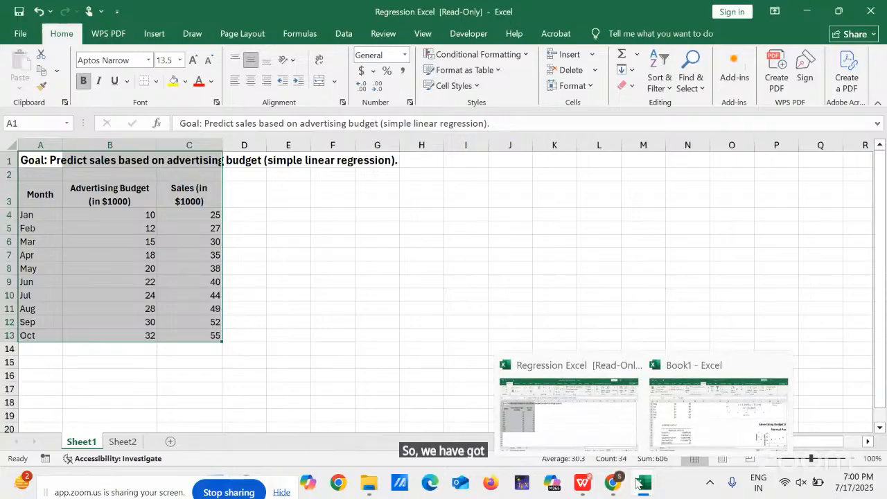
left_click(722, 410)
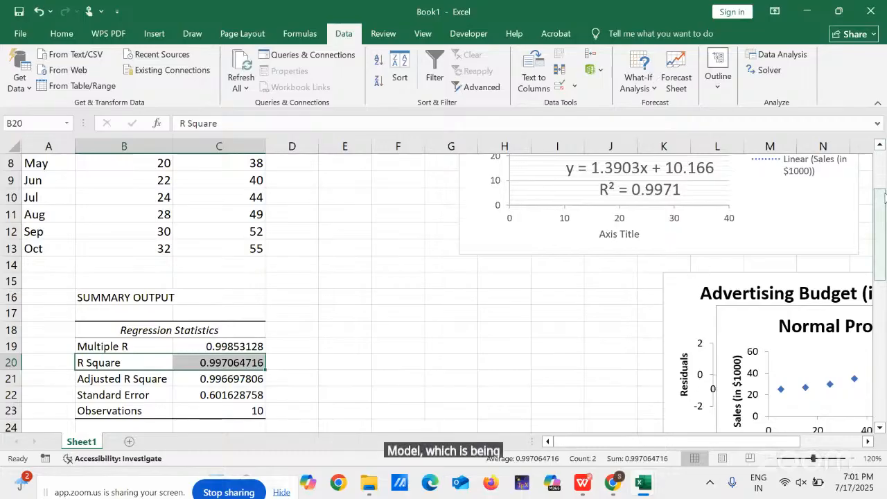
left_click(385, 373)
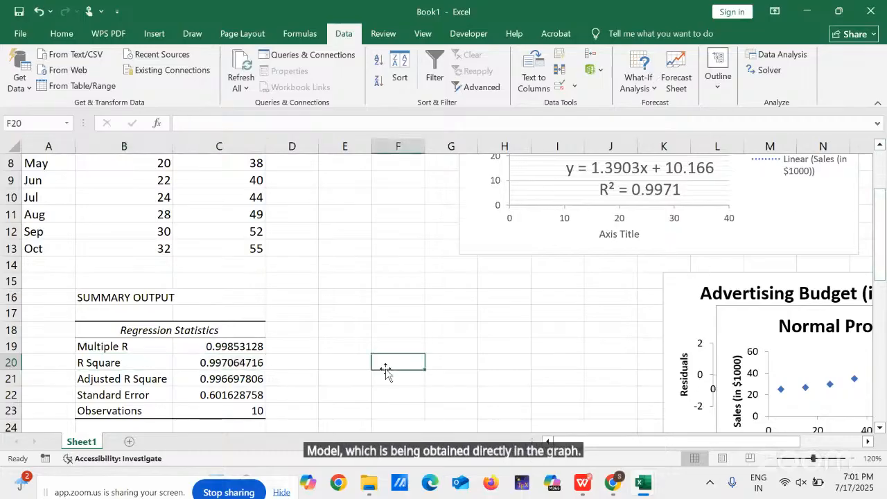
key("Down")
key("Down")
key("Down")
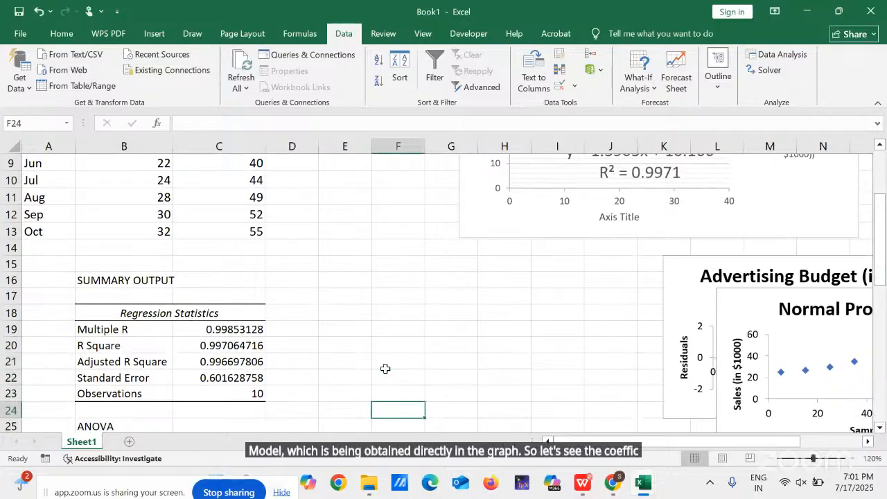
key("Down")
key("Down")
key("Down")
key("Down")
key("Down")
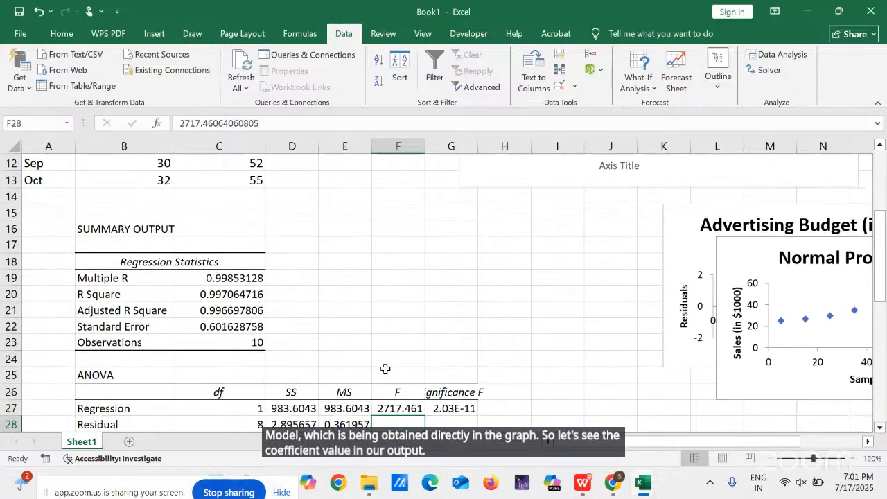
key("Down")
key("Down")
key("Down")
key("Down")
key("Down")
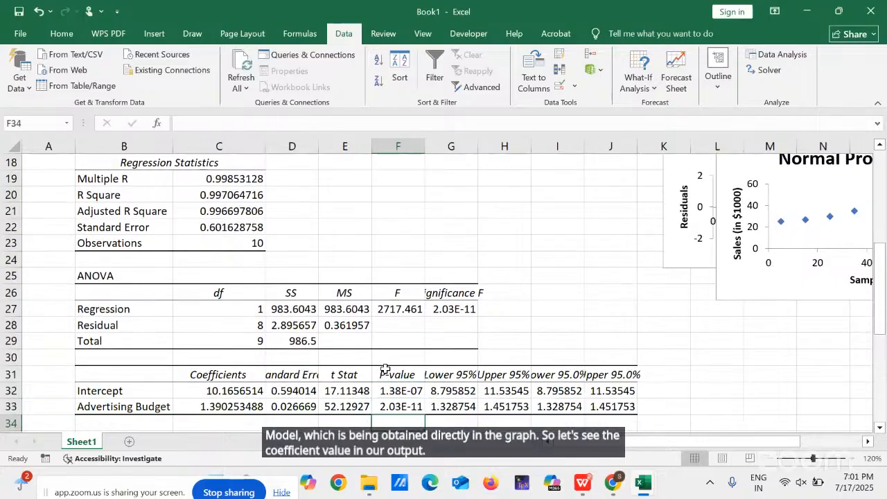
- Highlight the Intercept and Advertising Budget labels with their coefficients, cells B32:C33, in yellow
left_click(203, 375)
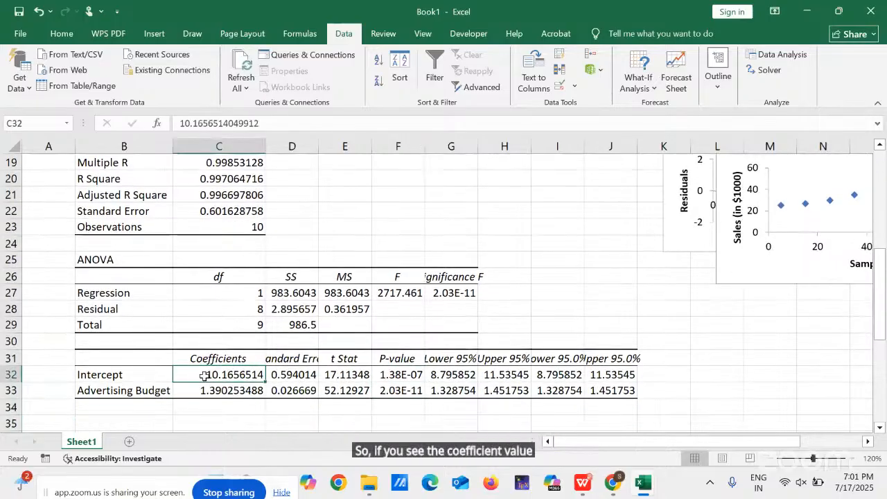
right_click(203, 376)
left_click(162, 393)
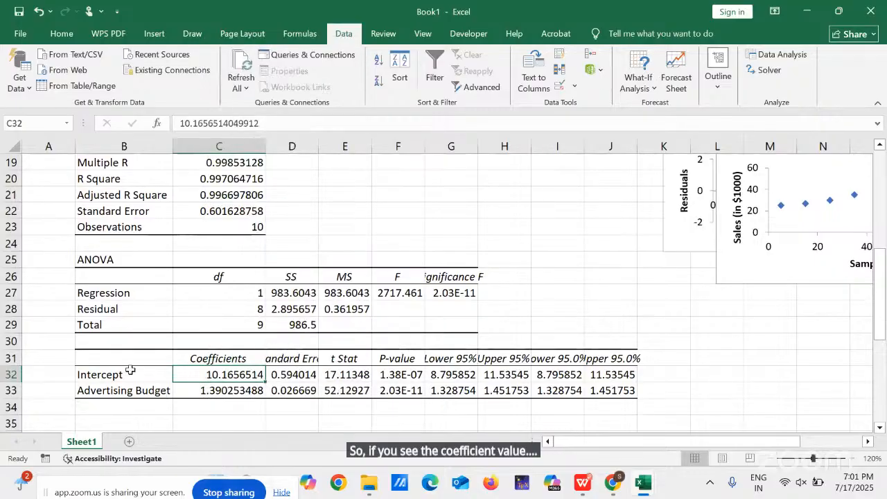
left_click_drag(130, 372, 203, 390)
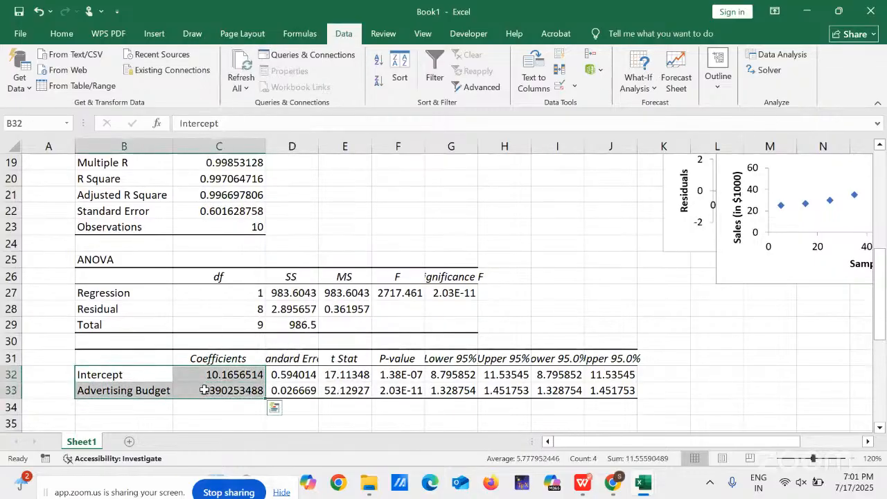
left_click(61, 33)
left_click(174, 80)
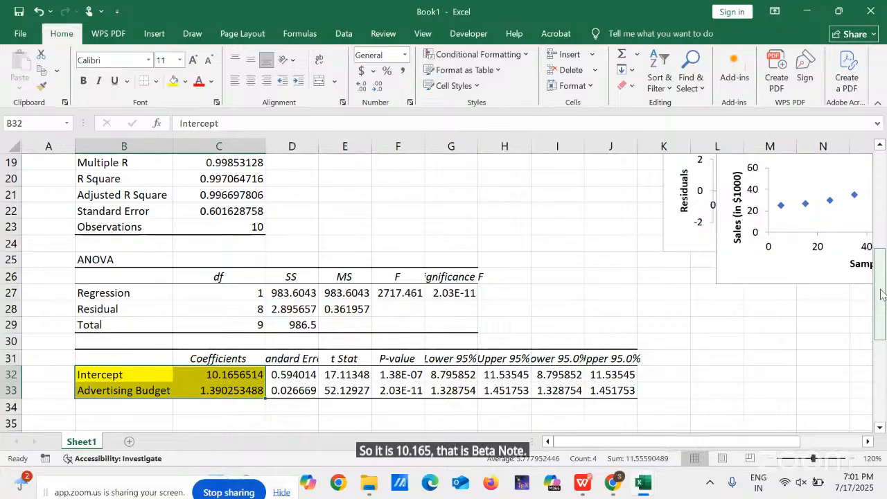
- Compare the highlighted coefficients with the trendline equation on the scatter chart
left_click_drag(881, 294, 885, 210)
scroll(832, 194, "down", 1)
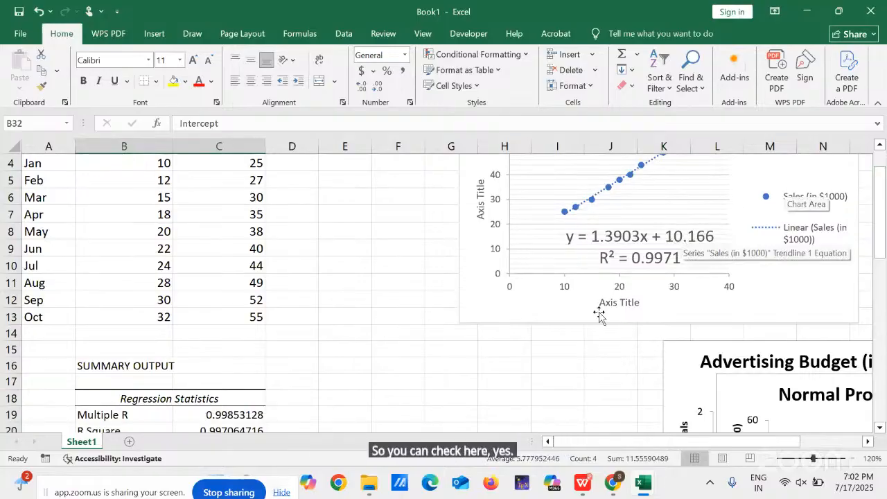
left_click_drag(881, 246, 882, 337)
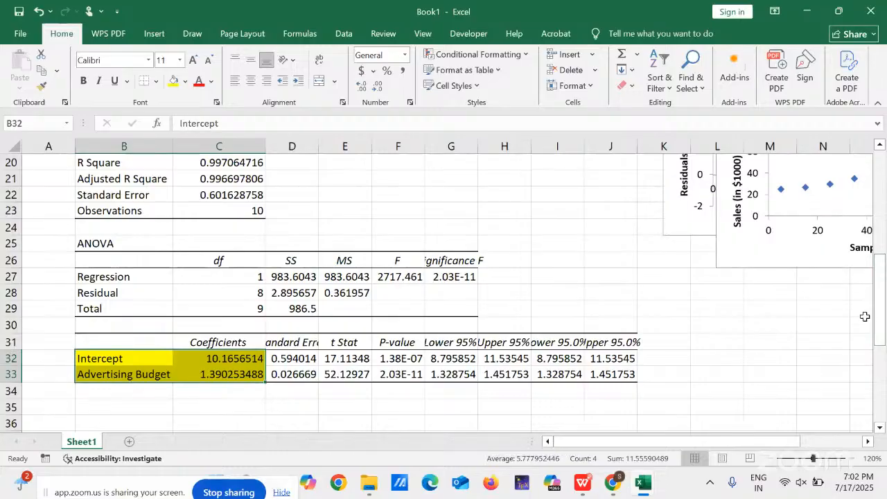
- Move the Normal Probability Plot off the Residual Plot so the two charts sit side by side, with the probability plot on the left
left_click_drag(878, 310, 885, 284)
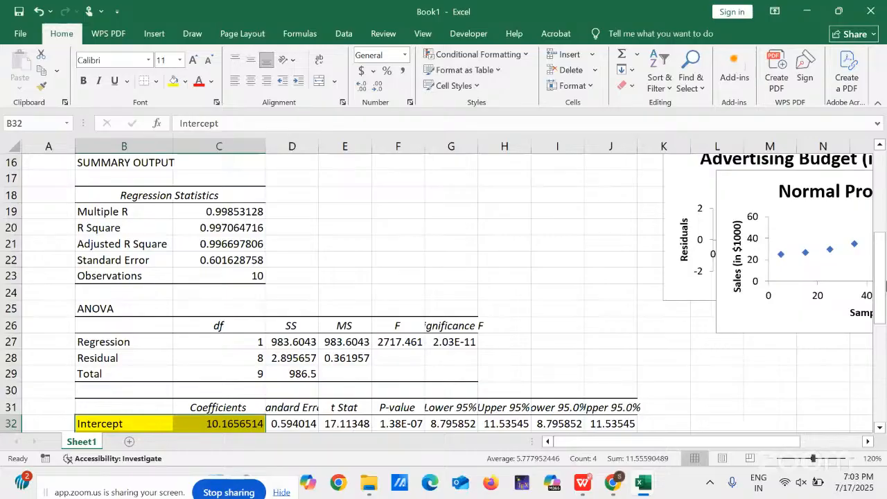
left_click_drag(730, 439, 793, 440)
left_click_drag(872, 280, 874, 243)
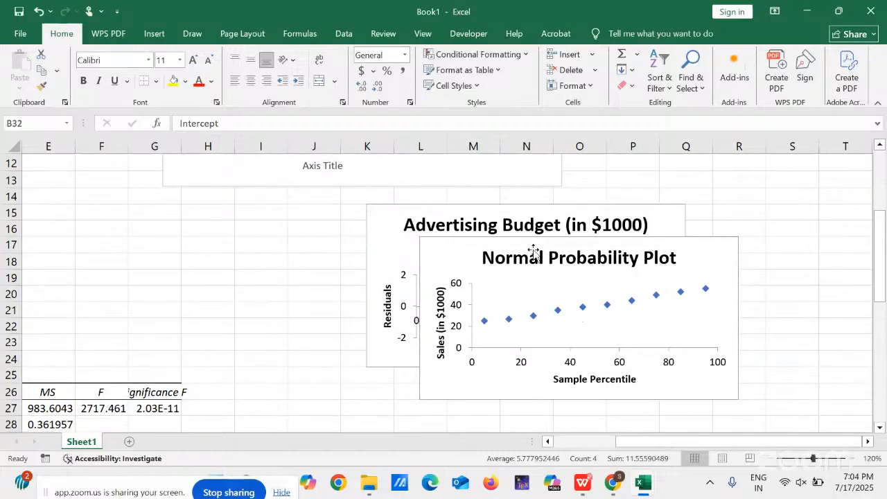
left_click(445, 246)
left_click_drag(445, 246, 60, 217)
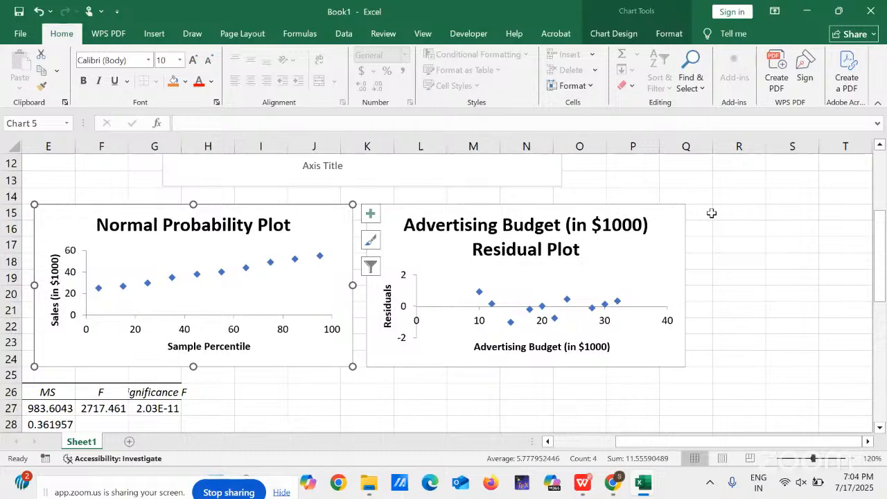
- Switch to the Regression_RM_JULY_25 PDF in WPS Office and review the regression assumption slides up to "Summary of Assumptions"
mouse_move(587, 490)
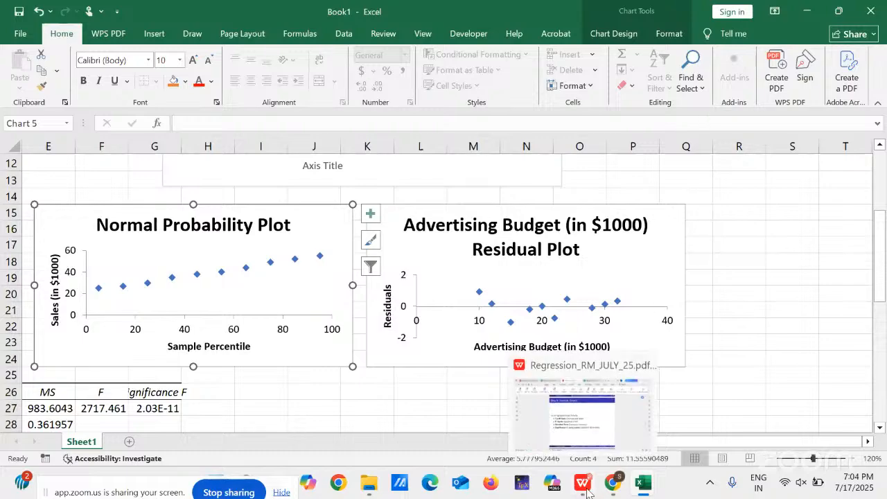
left_click(543, 431)
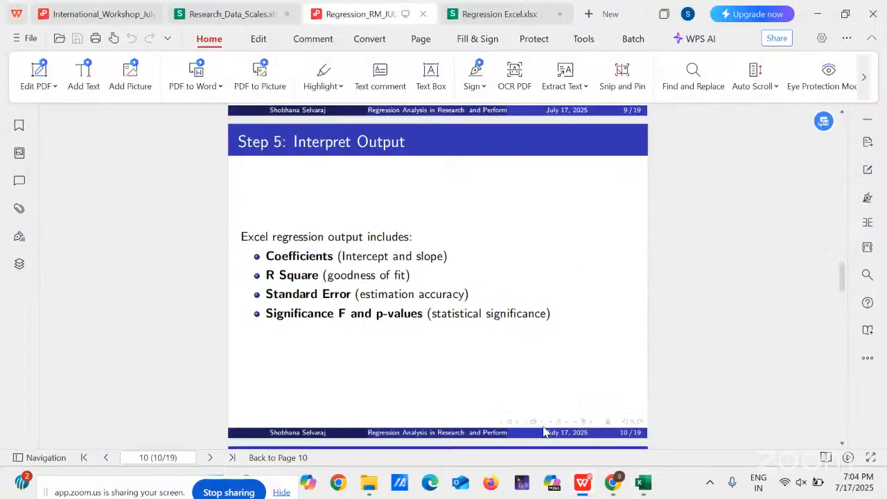
scroll(543, 431, "down", 12)
scroll(543, 432, "down", 8)
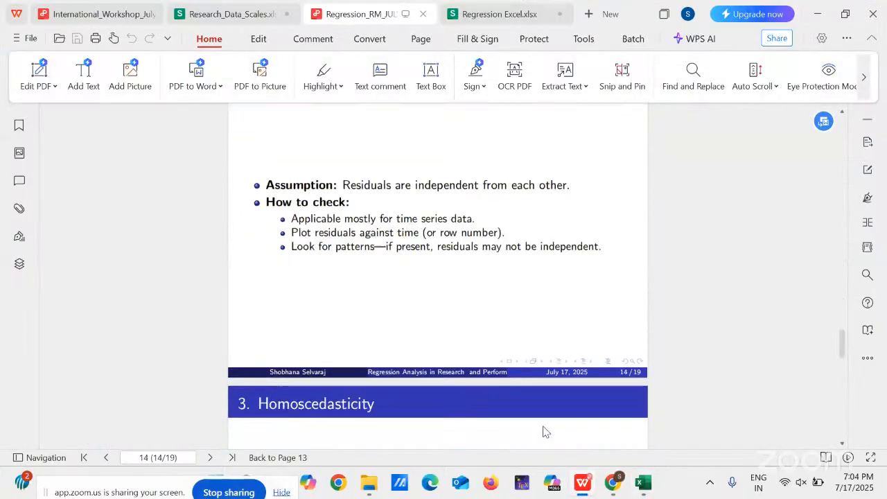
scroll(543, 431, "down", 4)
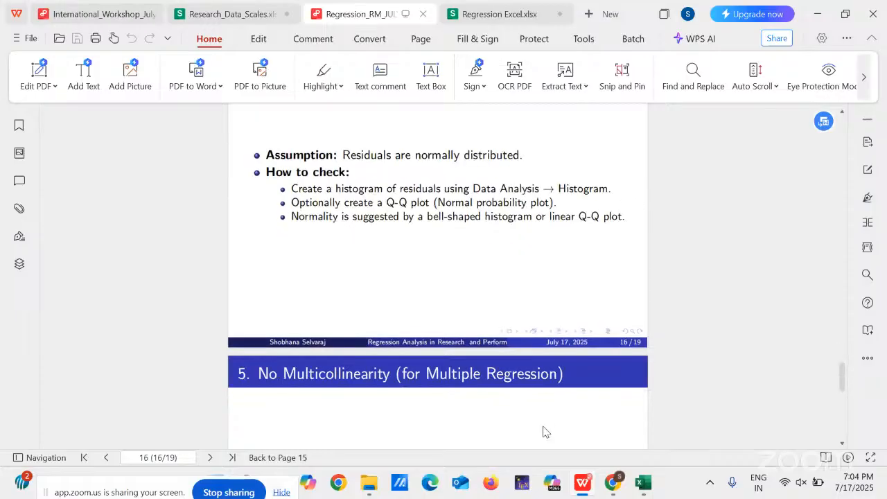
scroll(543, 431, "down", 8)
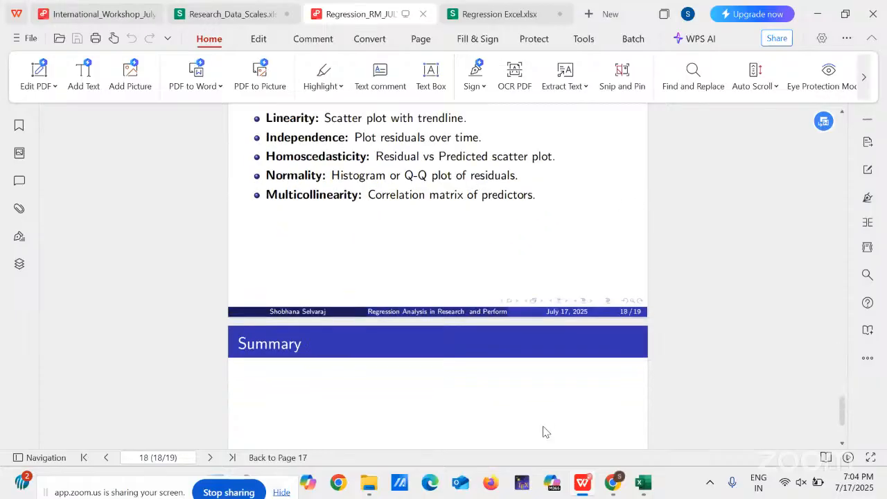
scroll(543, 431, "up", 3)
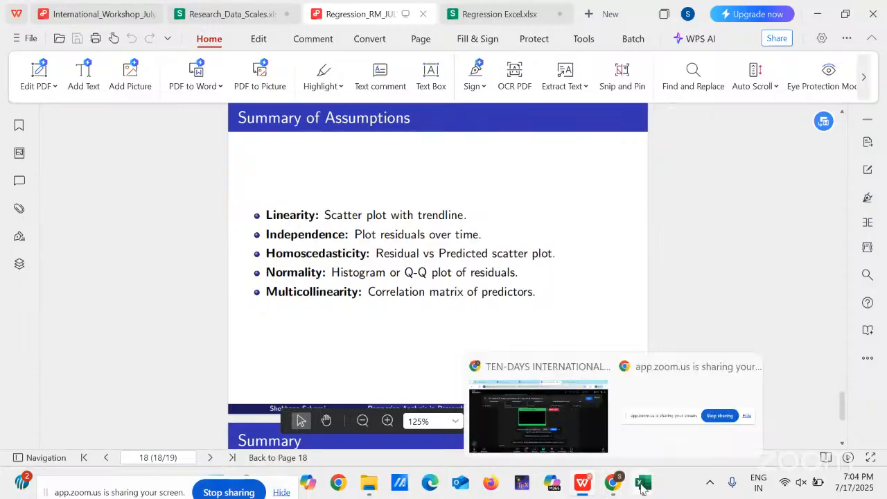
- Return to Book1 in Excel and examine the Normal Probability Plot alongside the regression statistics
mouse_move(641, 487)
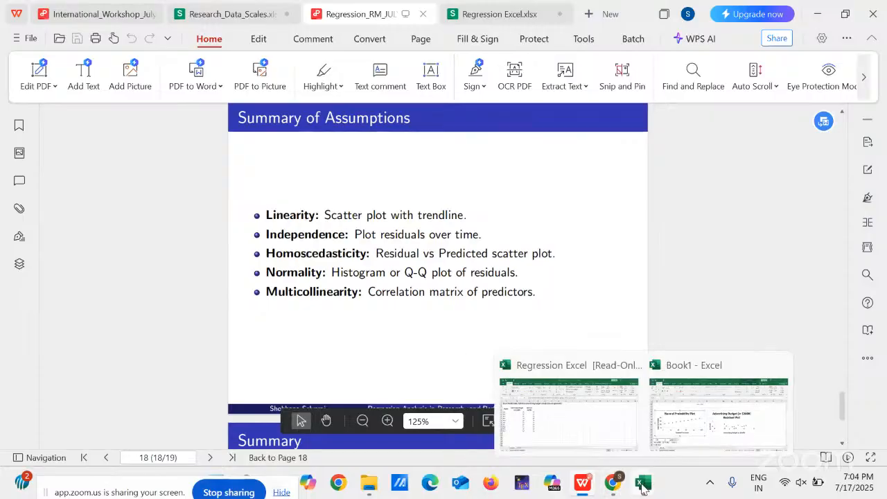
left_click(689, 424)
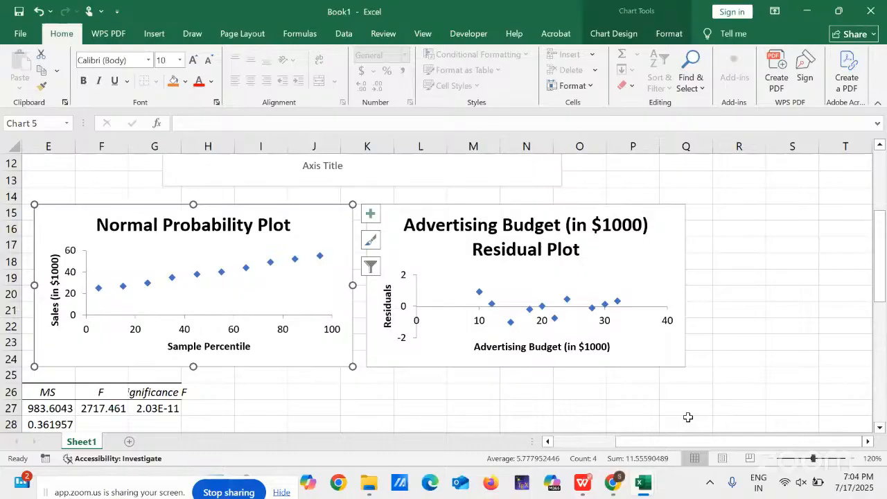
left_click_drag(648, 437, 567, 444)
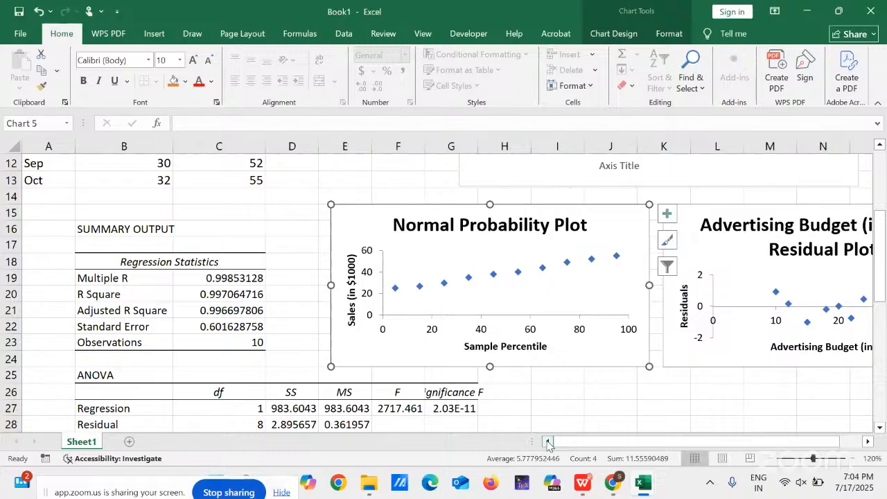
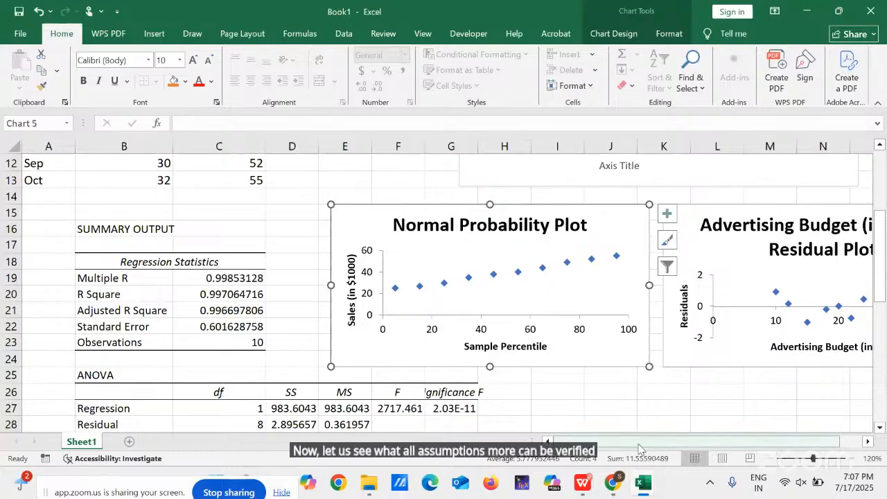
- Switch to the regression PDF in WPS Office and review how to check the residual assumptions, ending on the "Homoscedasticity" slide
mouse_move(584, 482)
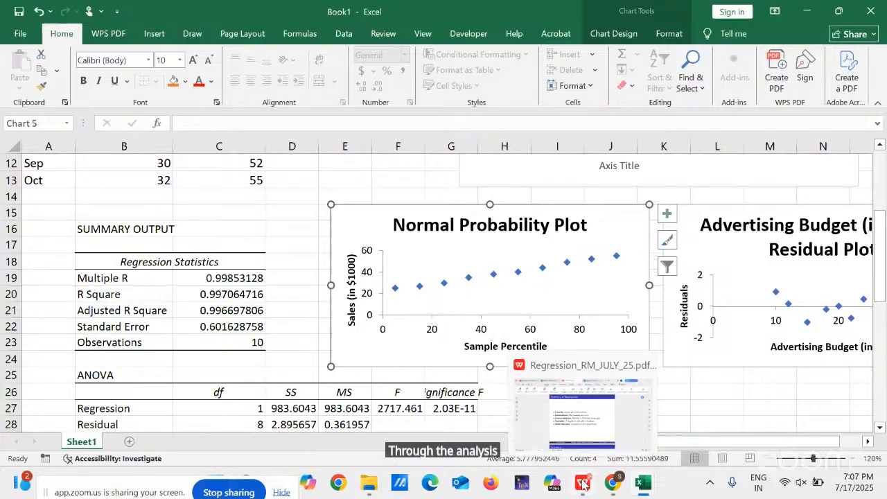
left_click(584, 484)
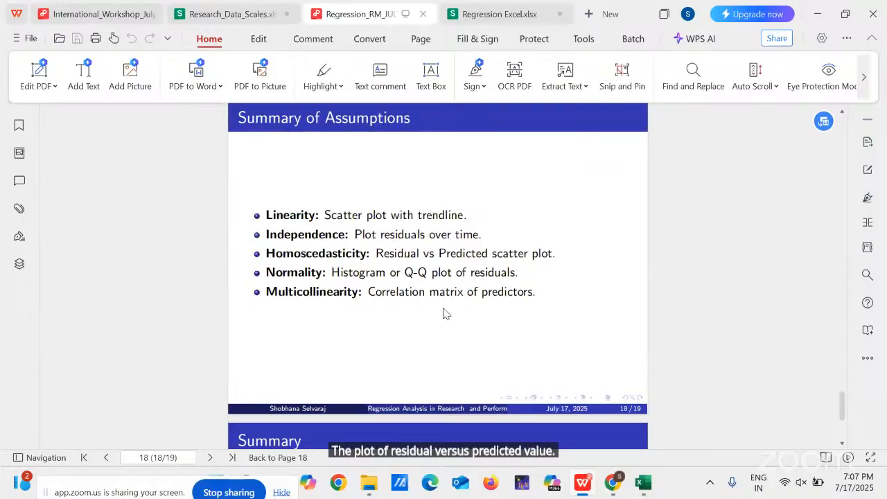
scroll(444, 313, "down", 5)
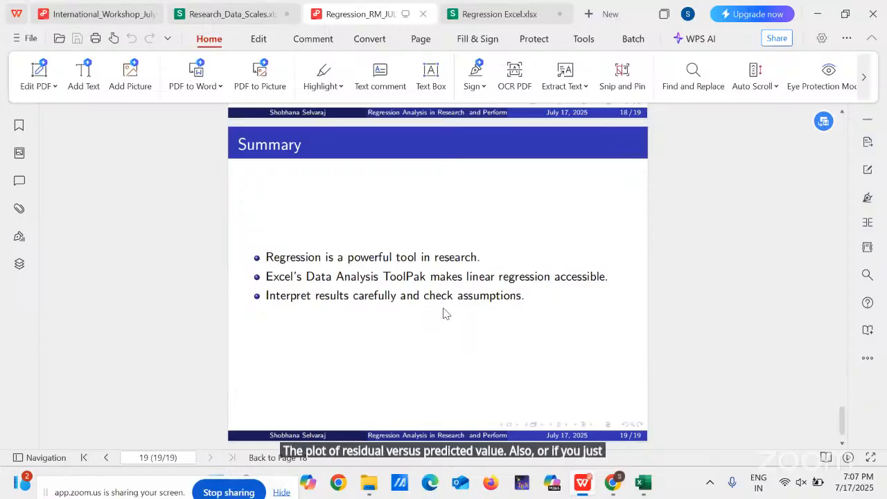
scroll(443, 313, "up", 18)
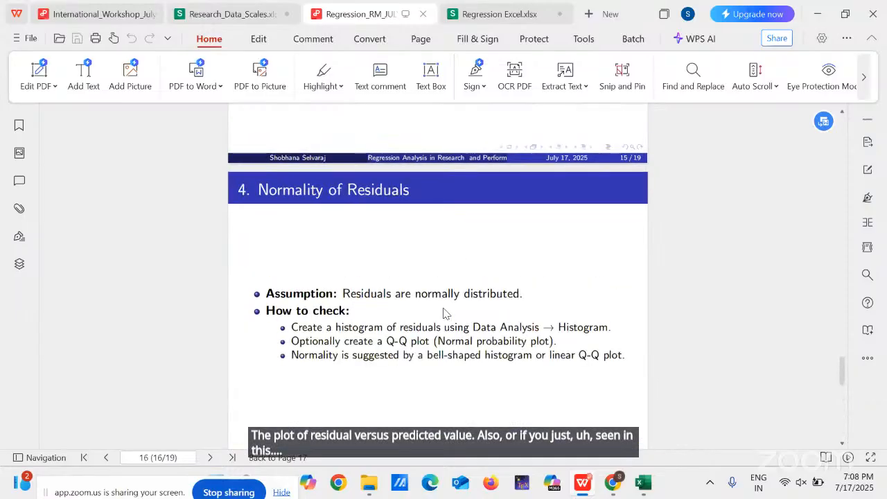
scroll(444, 313, "up", 5)
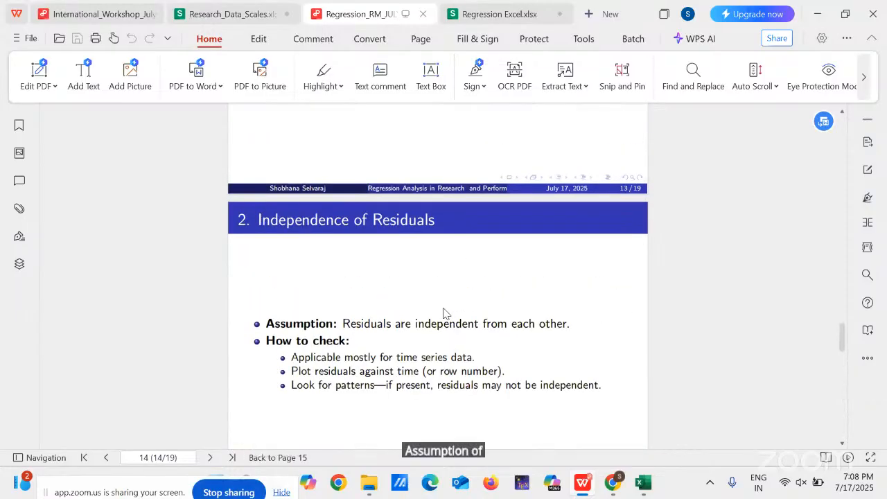
scroll(444, 314, "down", 5)
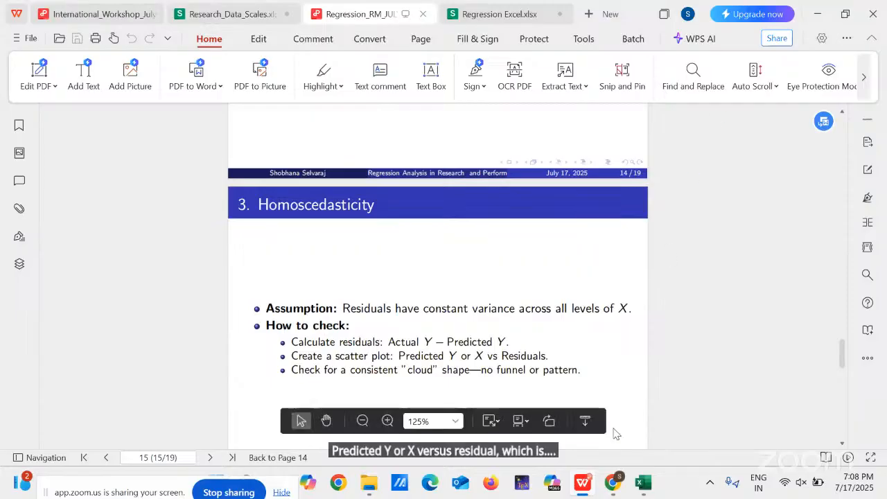
- Go back to Book1 in Excel and inspect the Advertising Budget Residual Plot for homoscedasticity
mouse_move(644, 485)
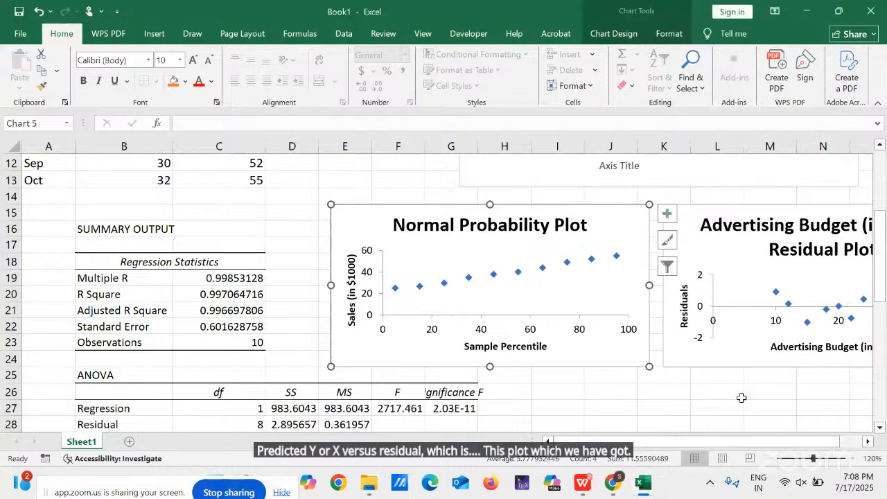
left_click_drag(754, 445, 775, 445)
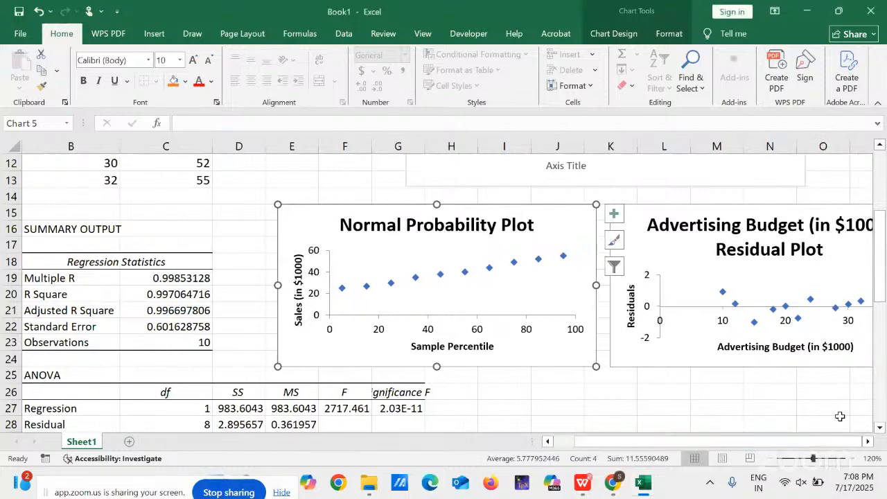
- Deselect the Normal Probability Plot and bring the whole Advertising Budget Residual Plot into view to examine its residuals
left_click(758, 408)
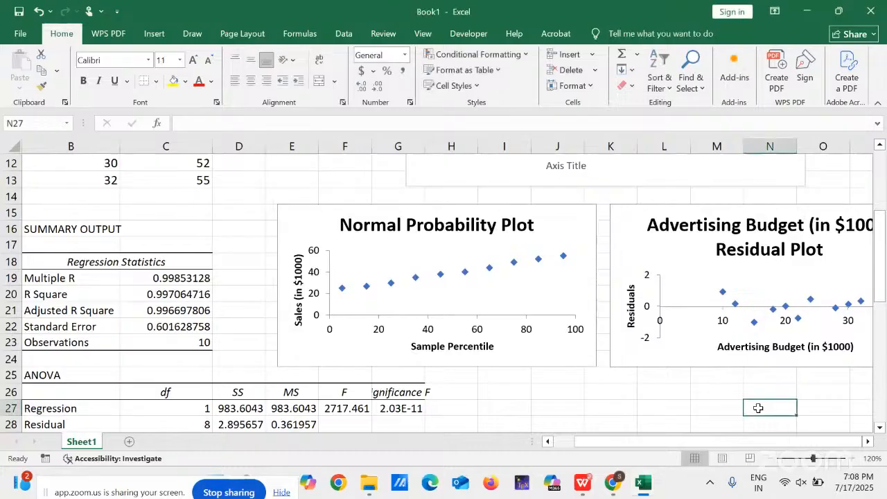
key("Right")
key("Right")
key("Right")
key("Right")
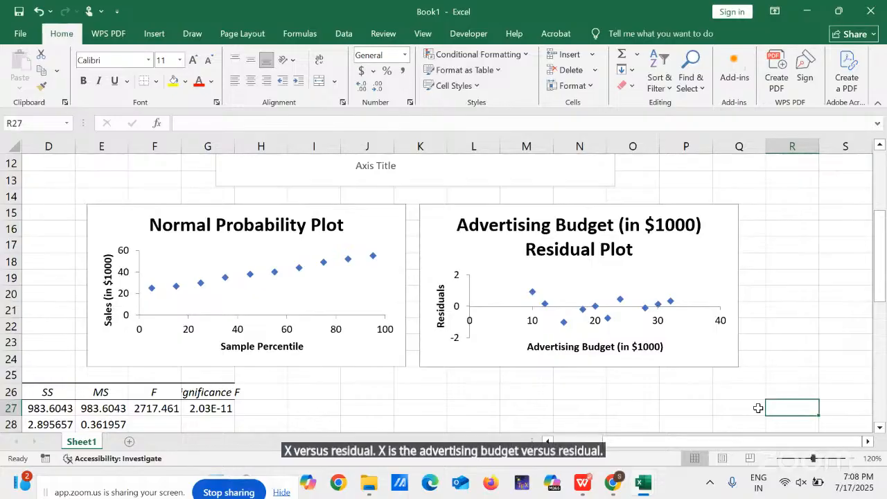
- Switch to the regression PDF in WPS Office and read how to check the assumption on the "Normality of Residuals" slide
left_click(584, 490)
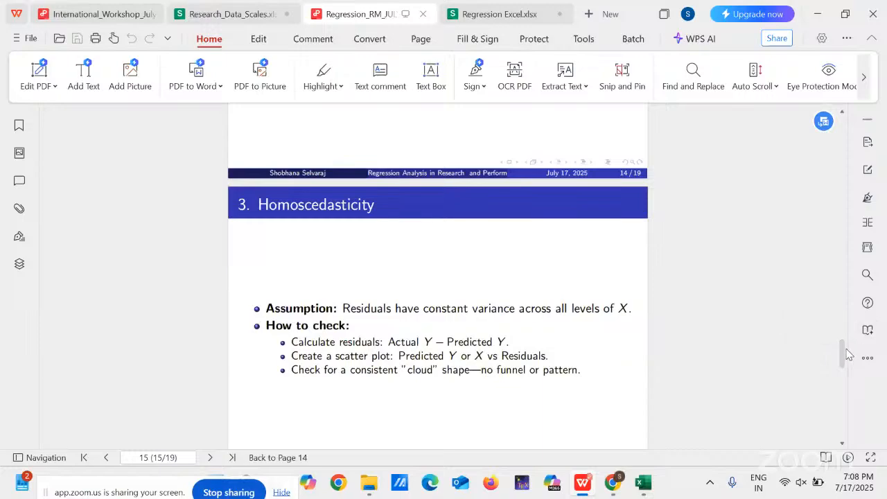
left_click_drag(844, 358, 837, 379)
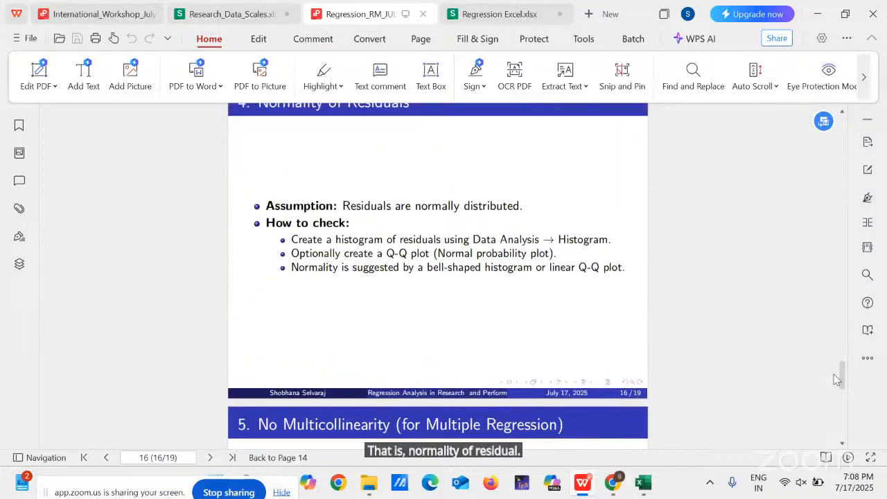
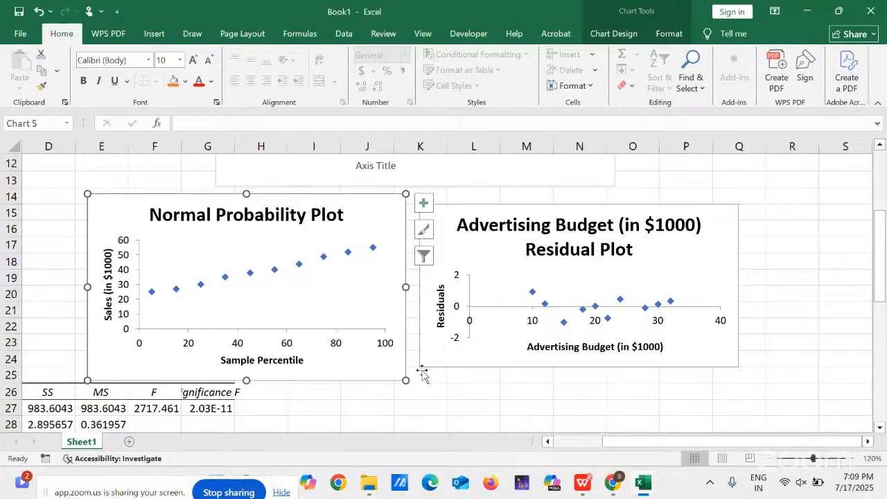
- Return to Book1 in Excel and examine the predicted sales and residuals in the RESIDUAL OUTPUT table
left_click_drag(613, 448, 552, 455)
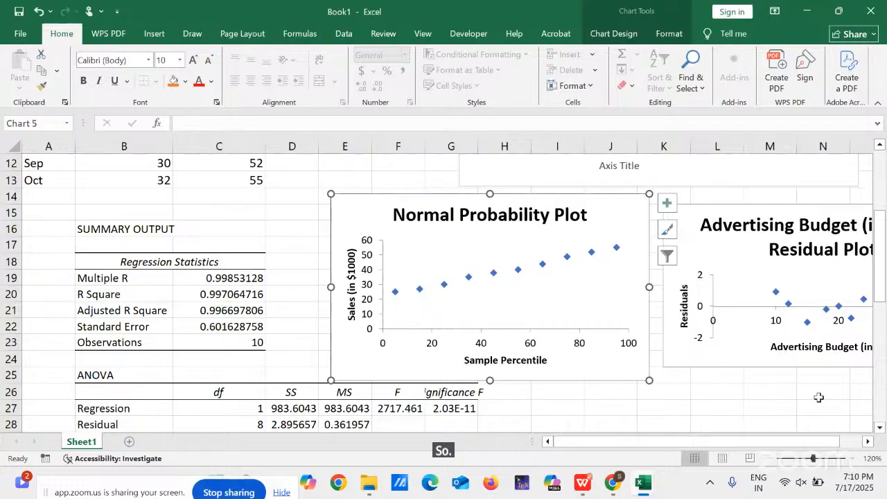
left_click_drag(883, 290, 885, 403)
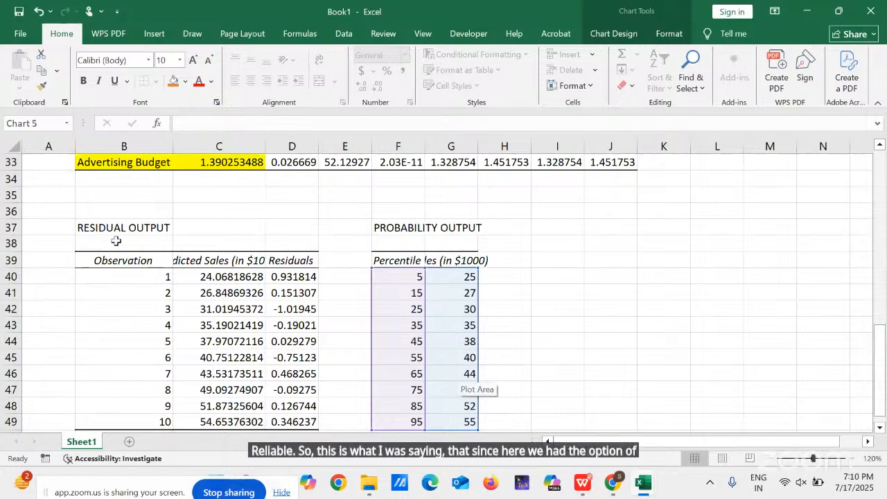
left_click(207, 275)
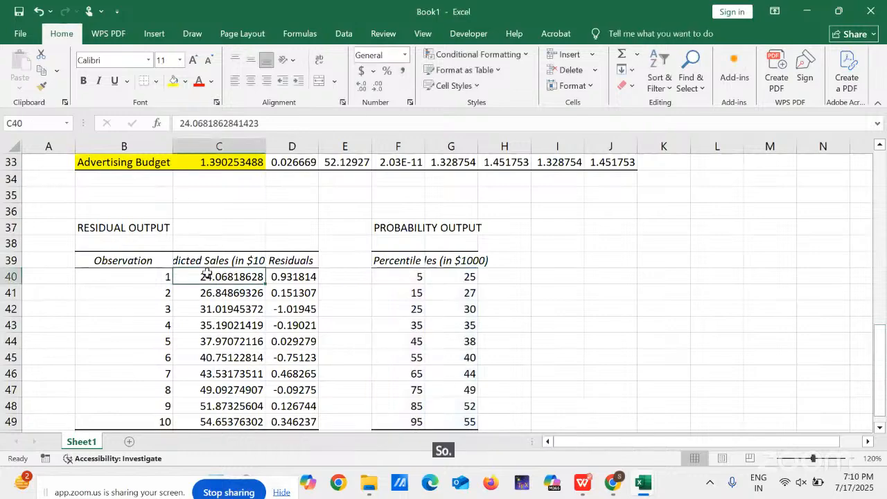
left_click(208, 257)
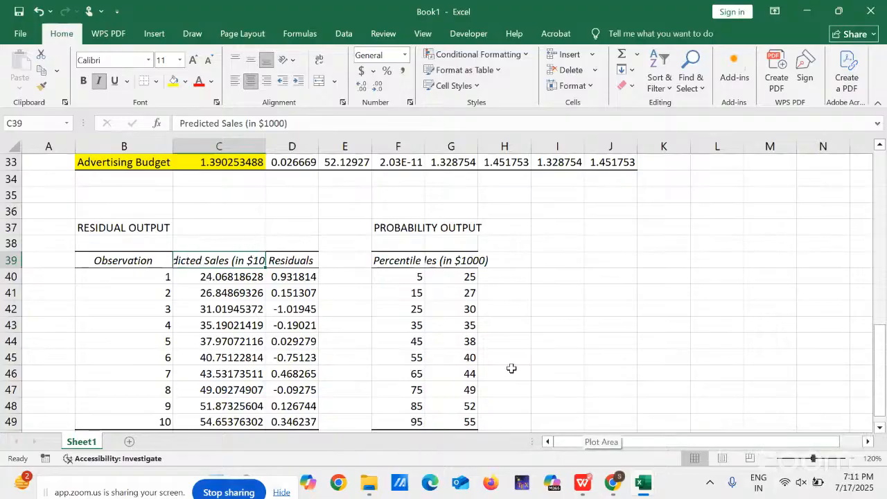
mouse_move(581, 485)
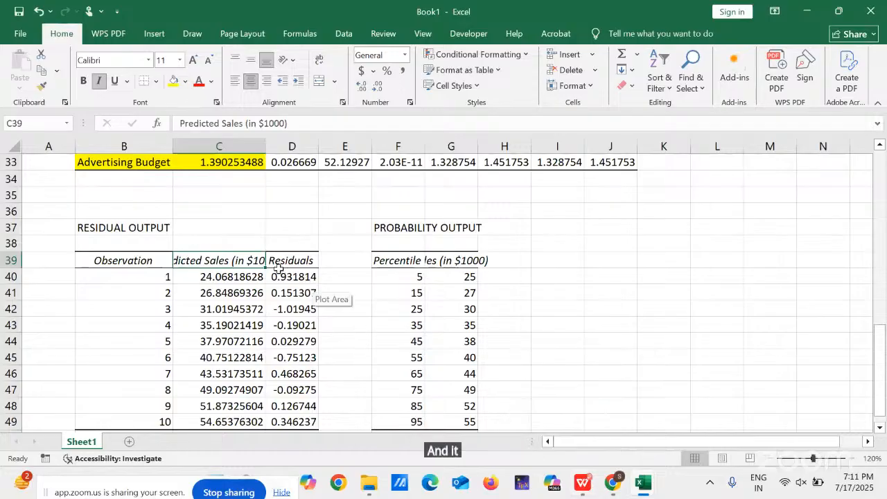
left_click(305, 284)
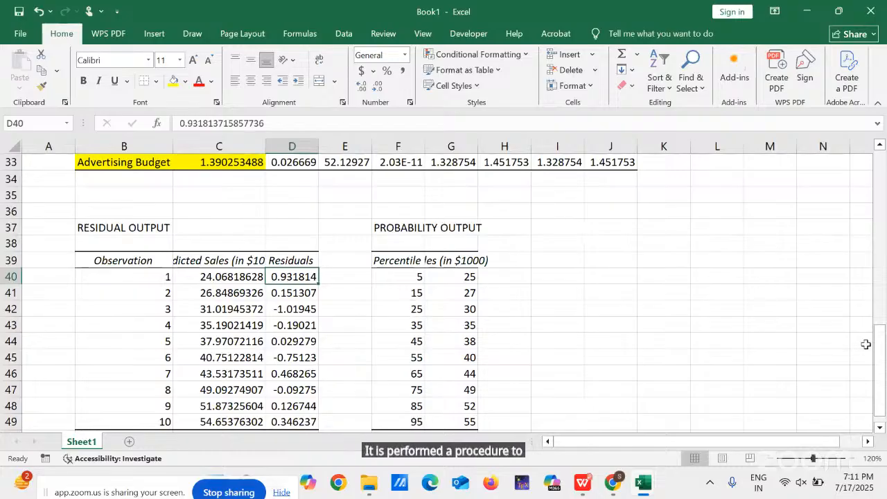
left_click_drag(878, 364, 885, 279)
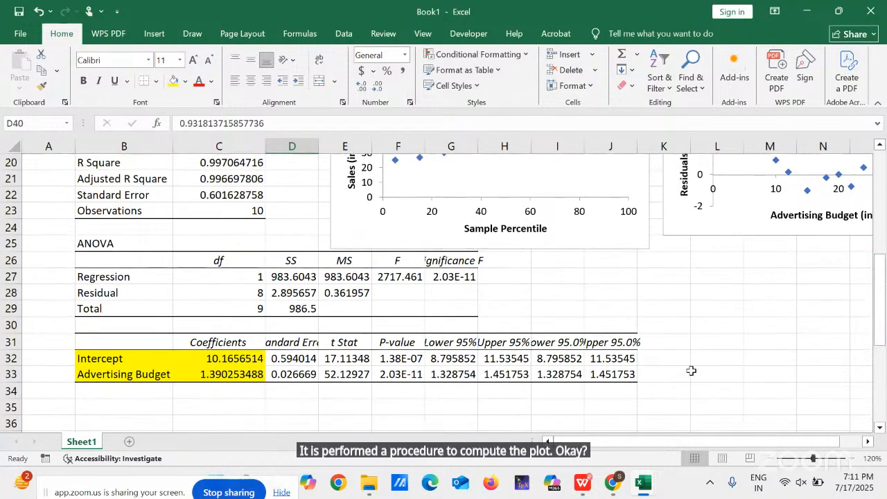
- Switch to the regression PDF in WPS Office and look through the remaining slides up to the closing "Summary" slide
left_click(584, 482)
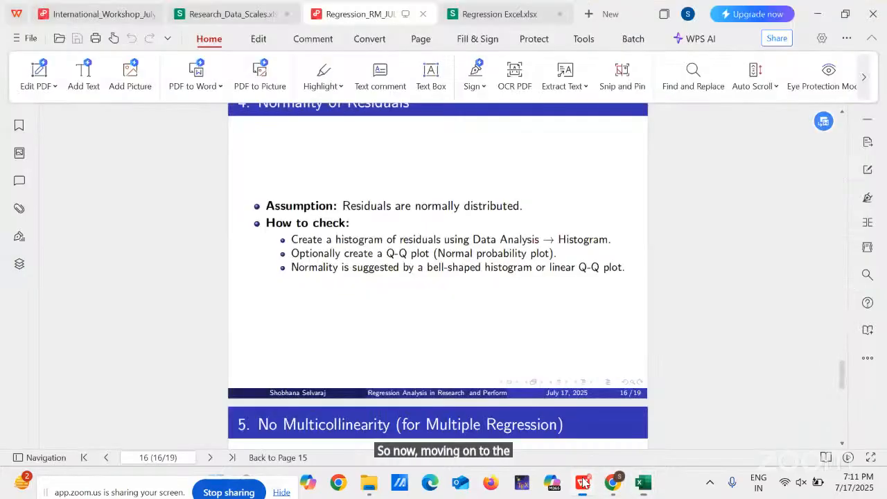
scroll(407, 296, "down", 10)
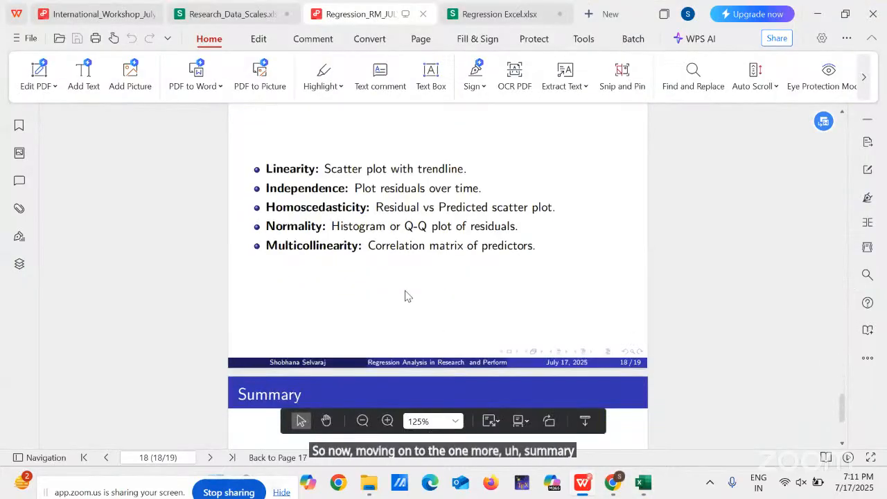
scroll(407, 296, "down", 3)
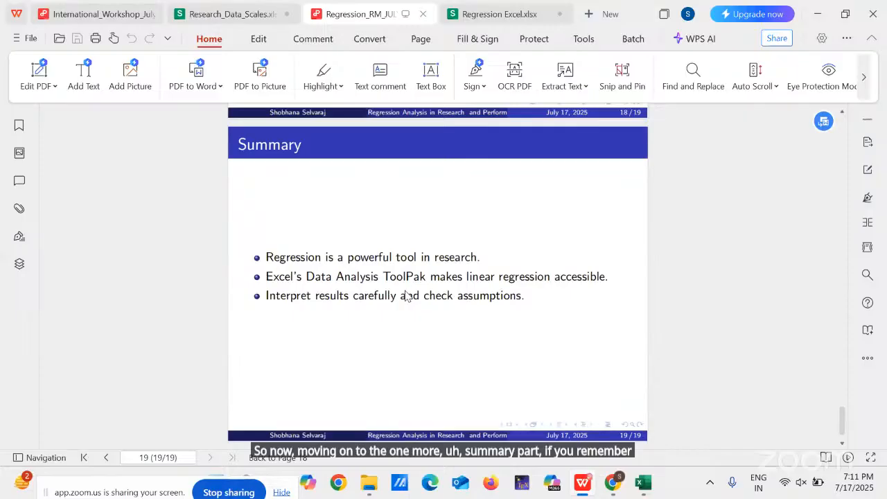
- Go back through the slides to "Step 5: Interpret Output" and review the listed regression output items
scroll(407, 296, "up", 1)
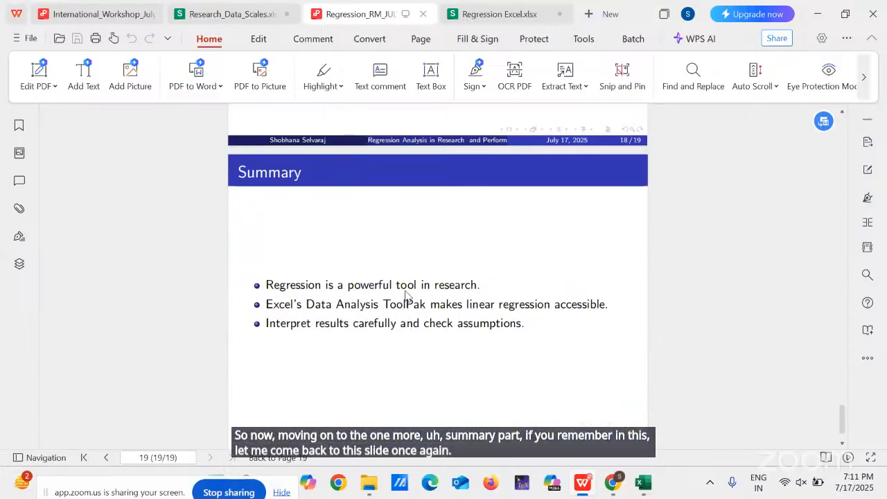
scroll(408, 296, "up", 3)
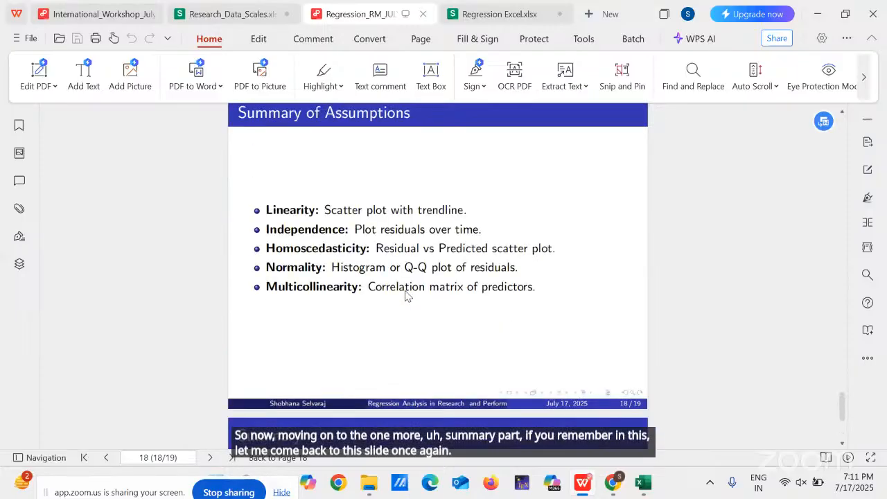
scroll(407, 296, "up", 1)
scroll(408, 296, "up", 7)
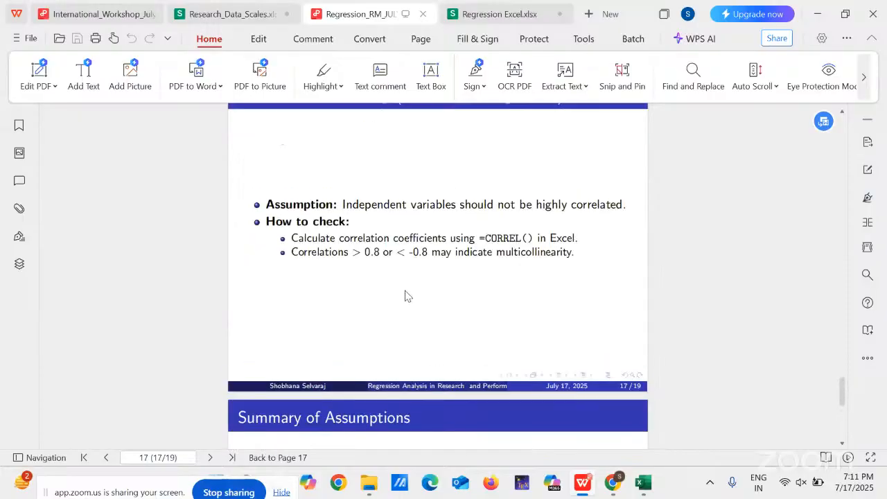
scroll(408, 296, "up", 7)
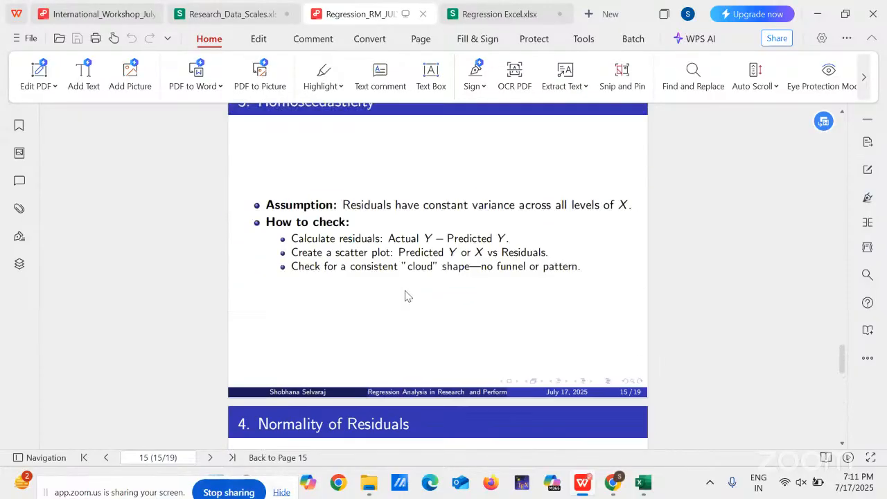
scroll(407, 296, "up", 7)
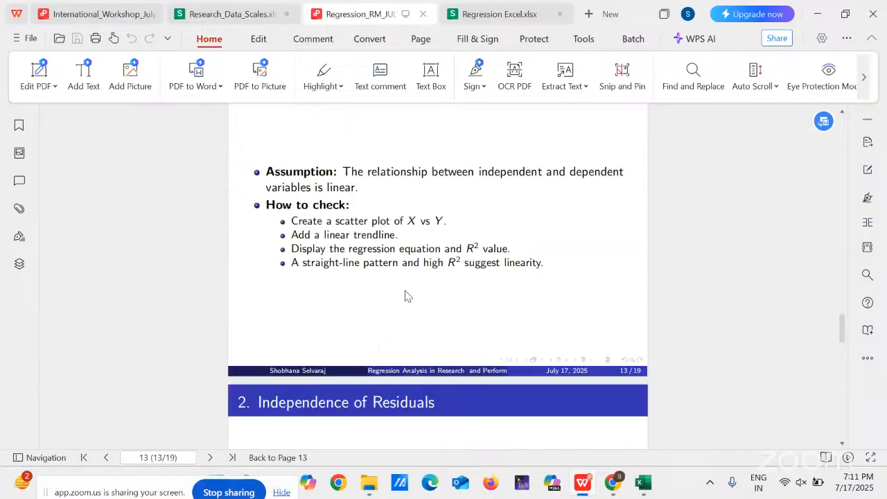
scroll(406, 296, "up", 7)
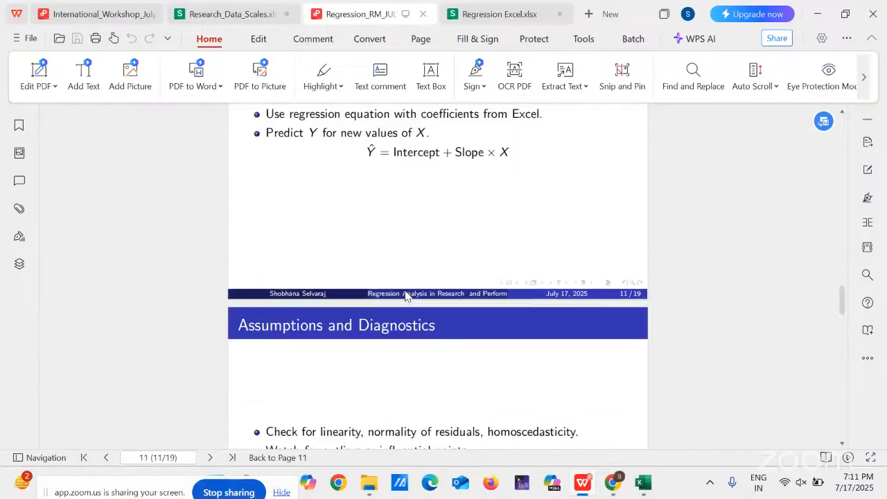
scroll(406, 296, "up", 6)
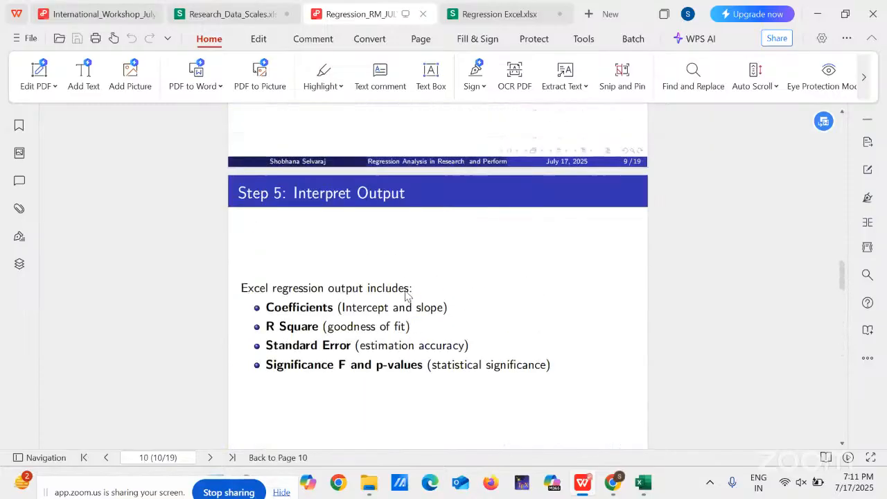
scroll(408, 296, "down", 1)
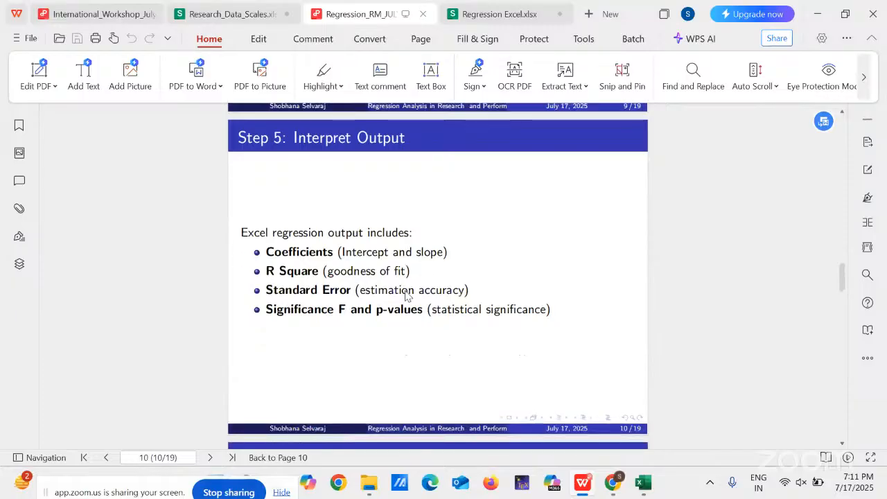
scroll(407, 296, "down", 1)
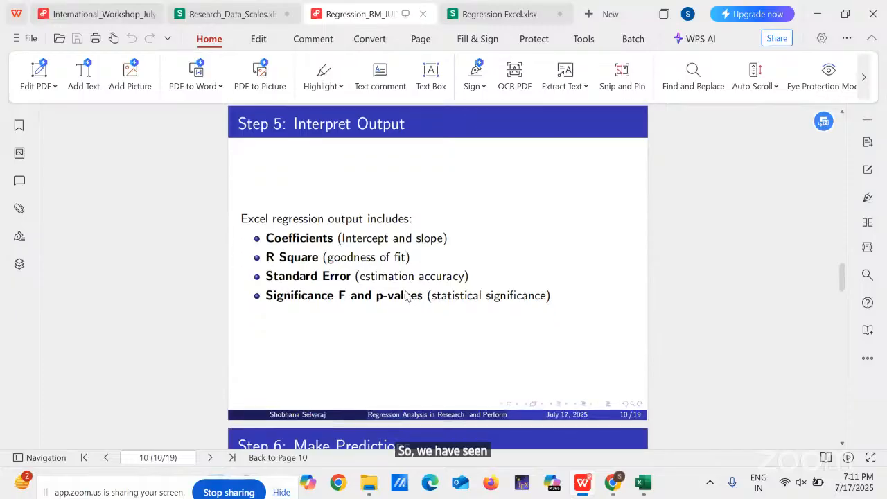
scroll(408, 296, "up", 2)
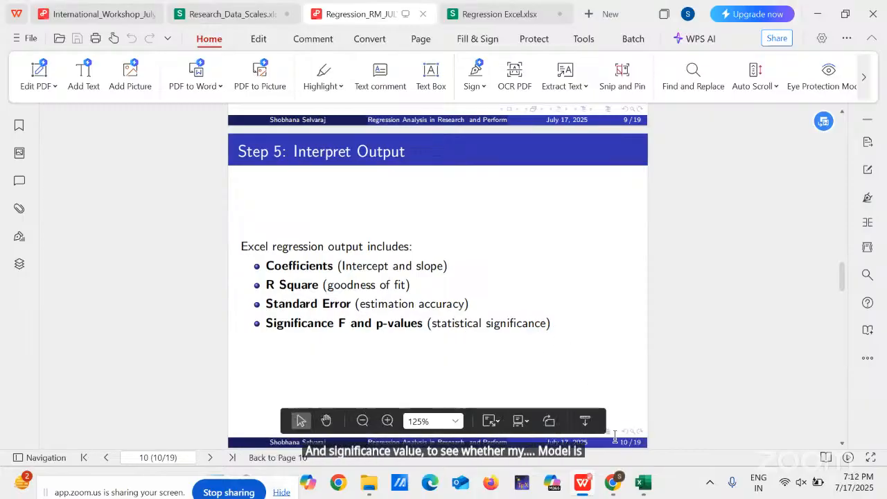
- Return to Book1 in Excel, widen column G to fit the "Significance F" heading, and select the regression's Significance F value
mouse_move(646, 486)
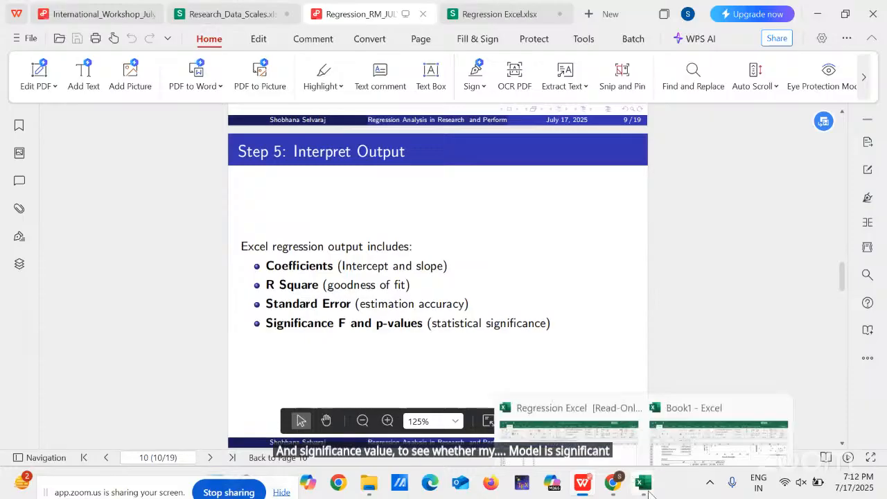
left_click(683, 449)
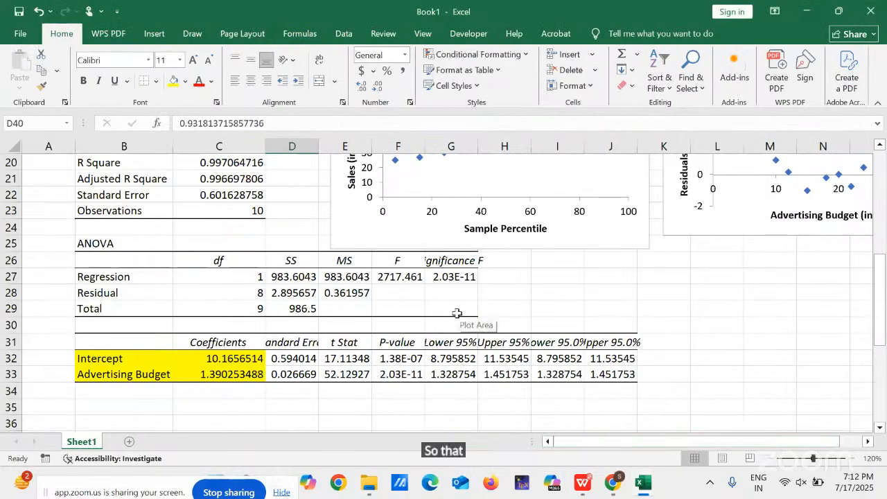
left_click(441, 275)
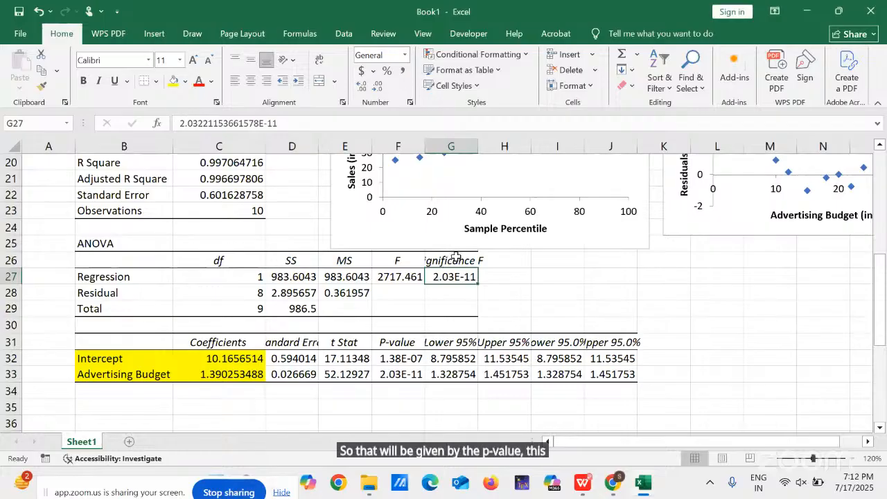
left_click(450, 259)
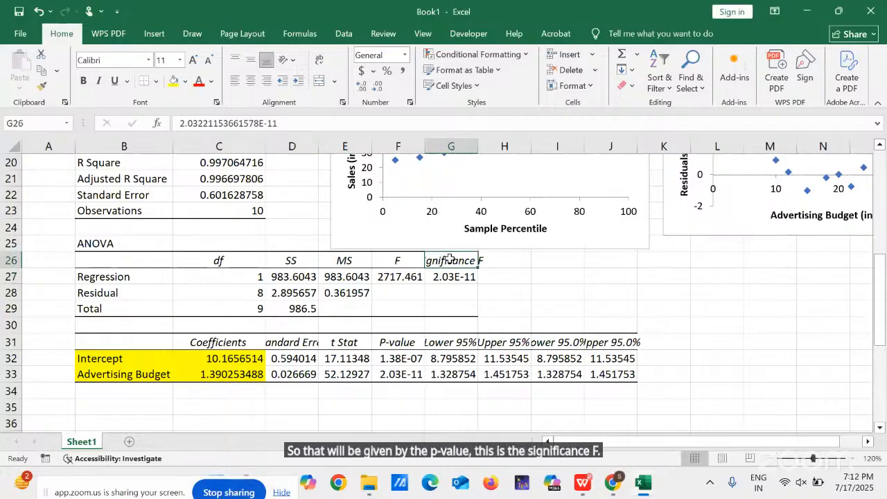
left_click_drag(478, 145, 518, 146)
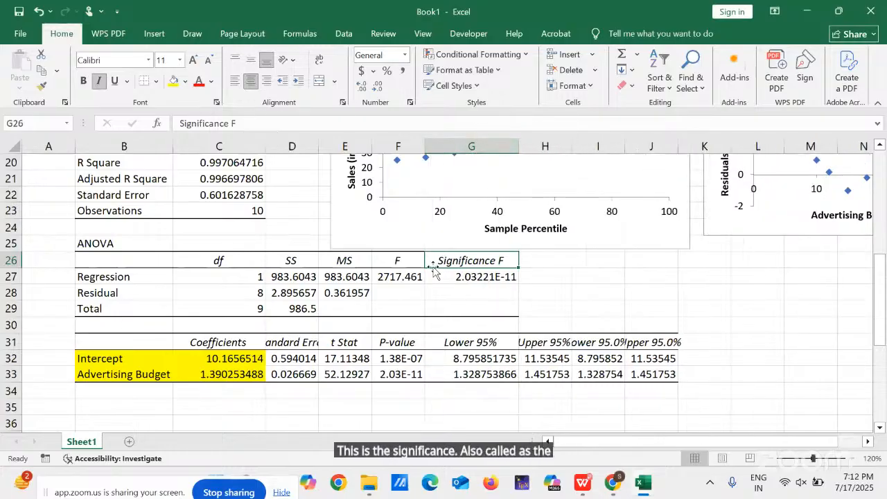
left_click(452, 275)
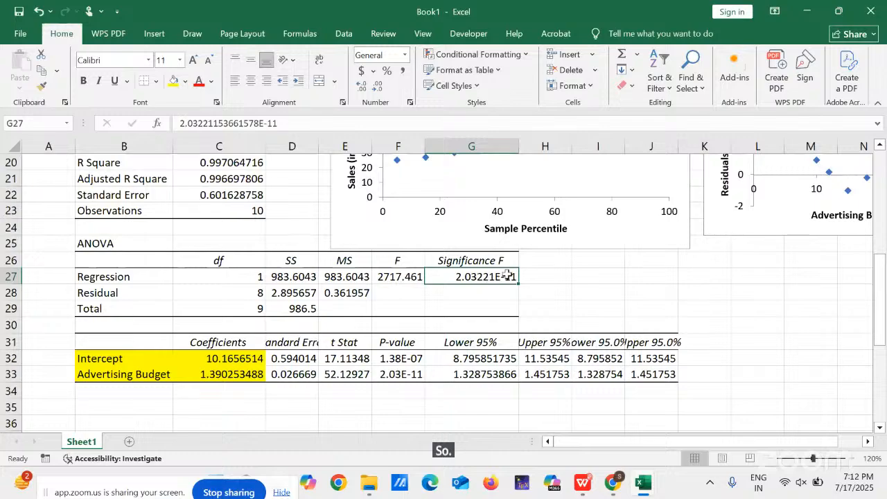
- Write the Significance F value in decimal form, 0.000000000020322, in cell I27, and clear the entry
left_click(577, 274)
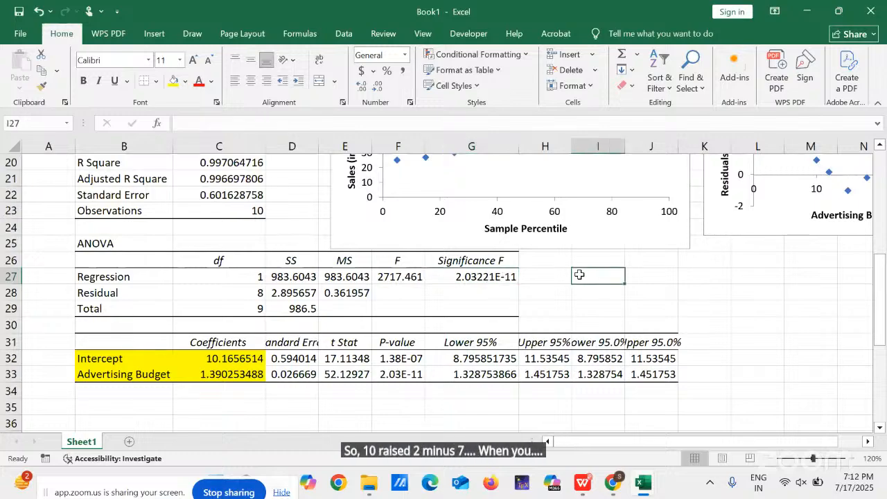
type("0")
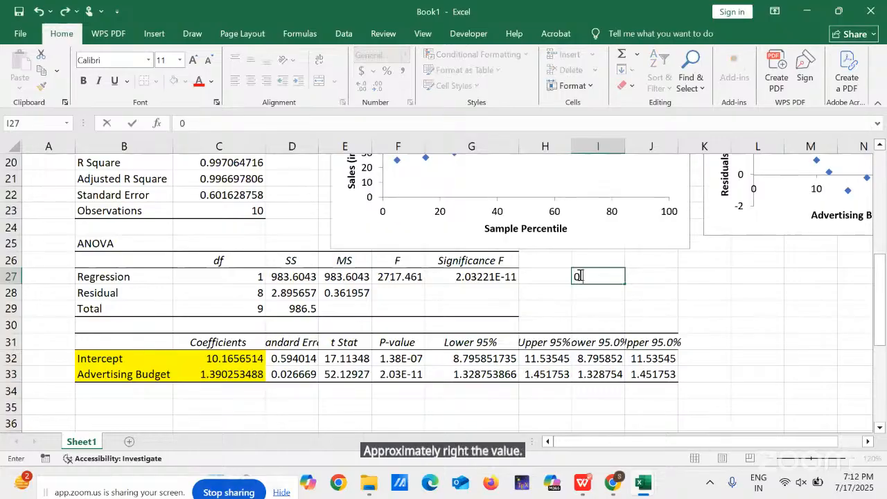
type(".00000")
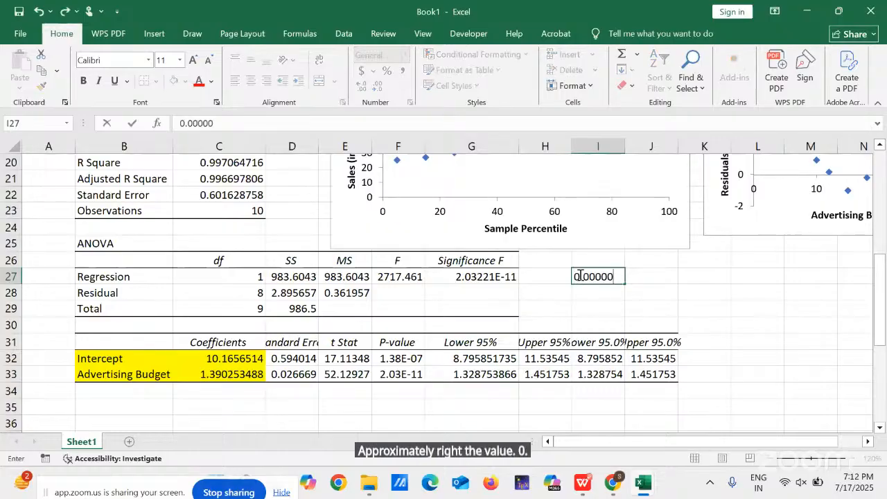
type("0000")
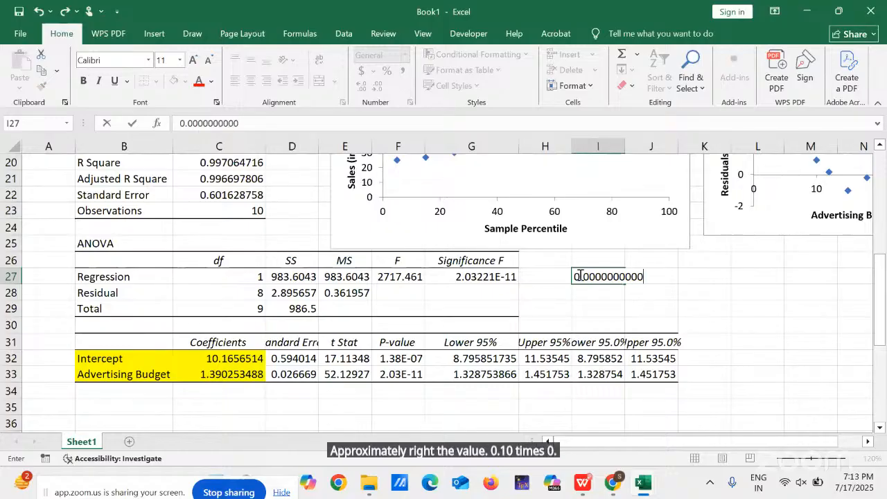
type("02")
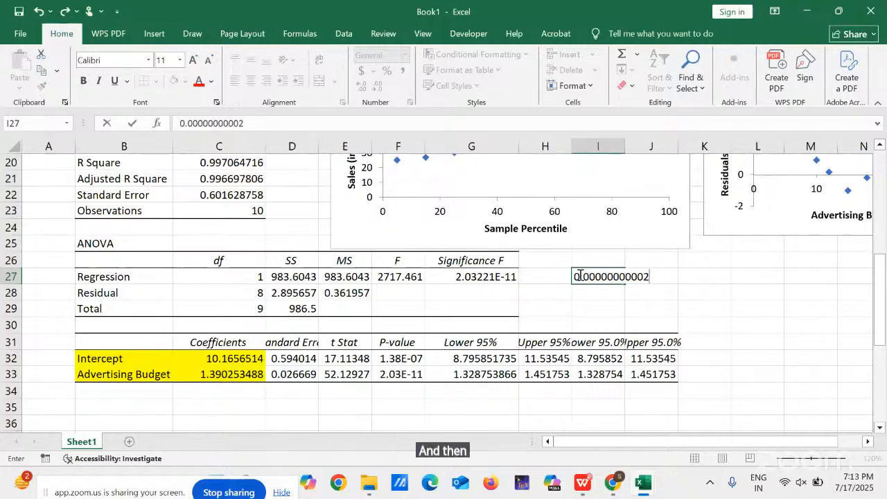
type("0322 `")
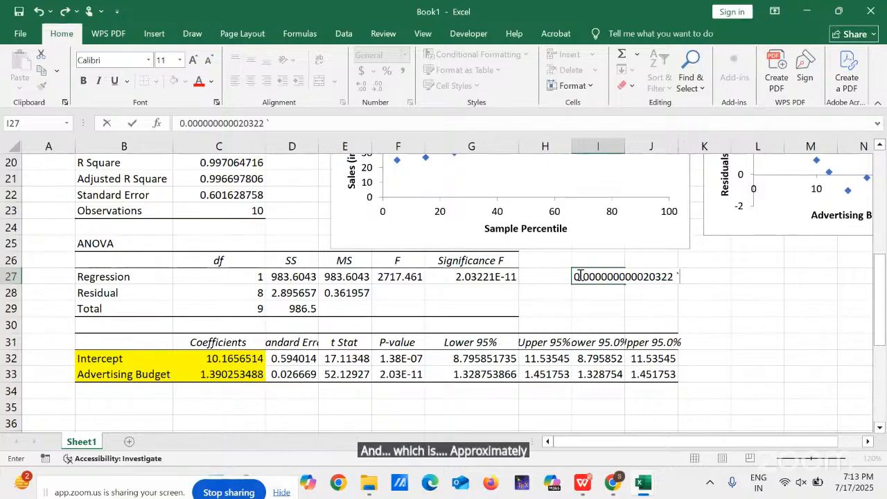
key("BackSpace")
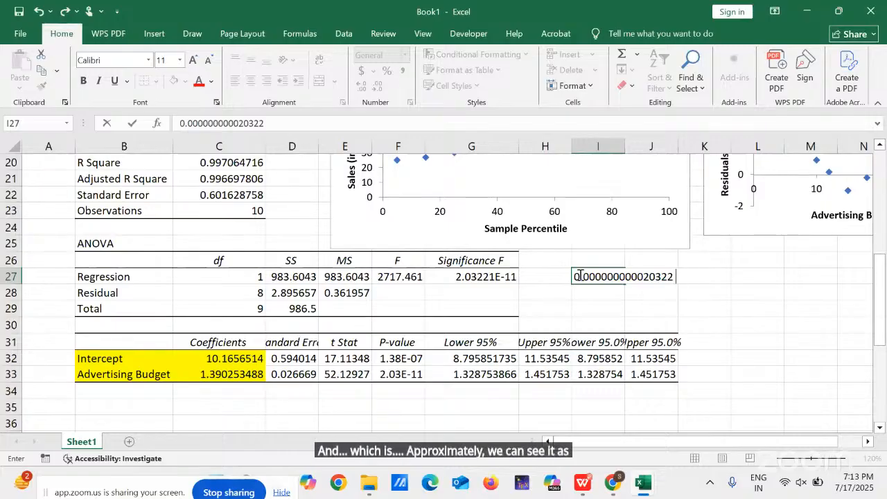
key("BackSpace")
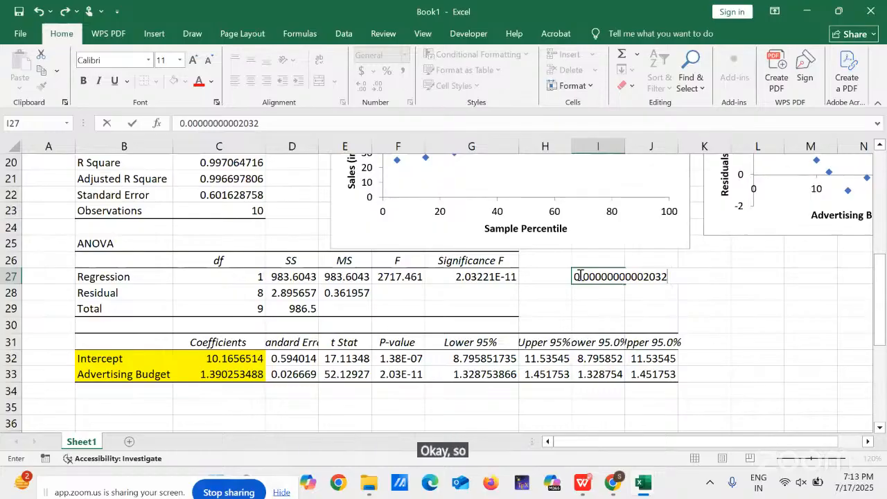
key("BackSpace")
key("BackSpace")
key("BackSpace")
key("BackSpace")
key("BackSpace")
key("BackSpace")
key("BackSpace")
key("BackSpace")
key("BackSpace")
key("BackSpace")
key("BackSpace")
key("BackSpace")
key("BackSpace")
key("BackSpace")
key("BackSpace")
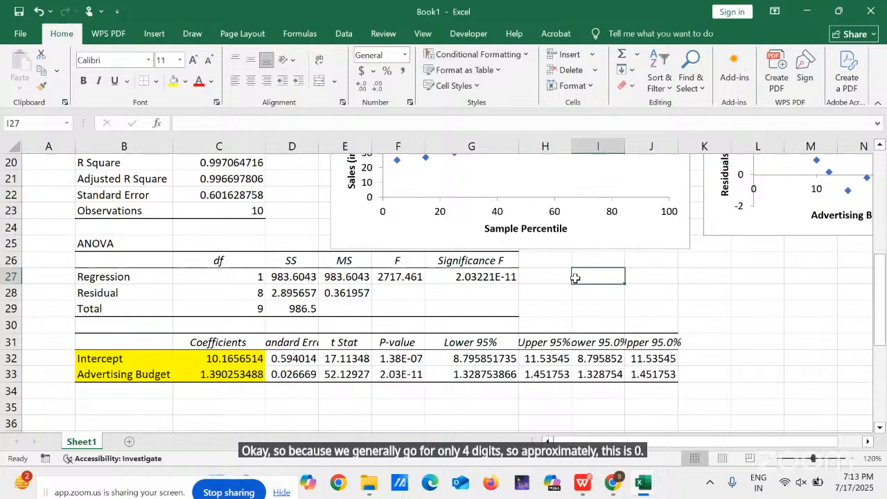
- Enter 0.05 in cell I27 as the significance level for comparison with Significance F
type("0.05")
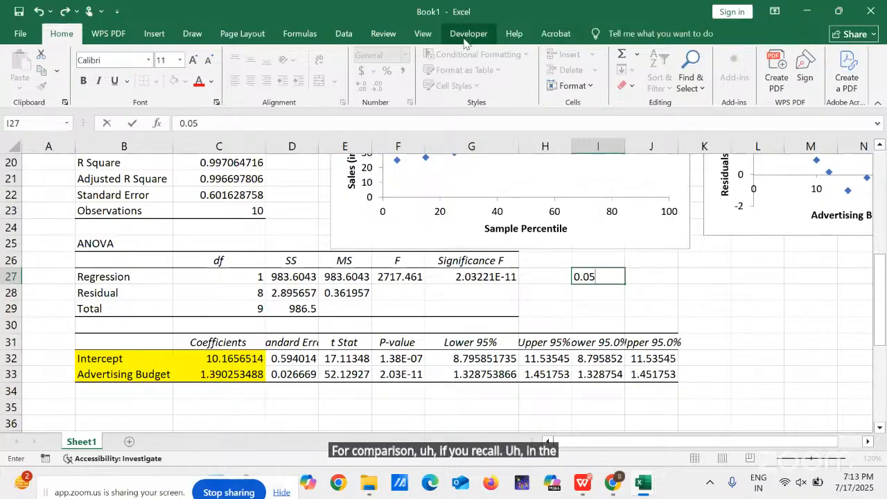
left_click(344, 33)
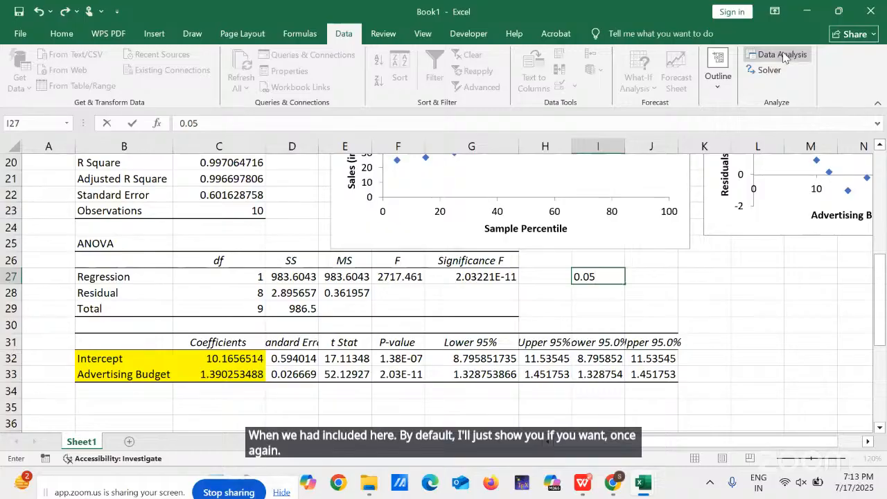
left_click(760, 288)
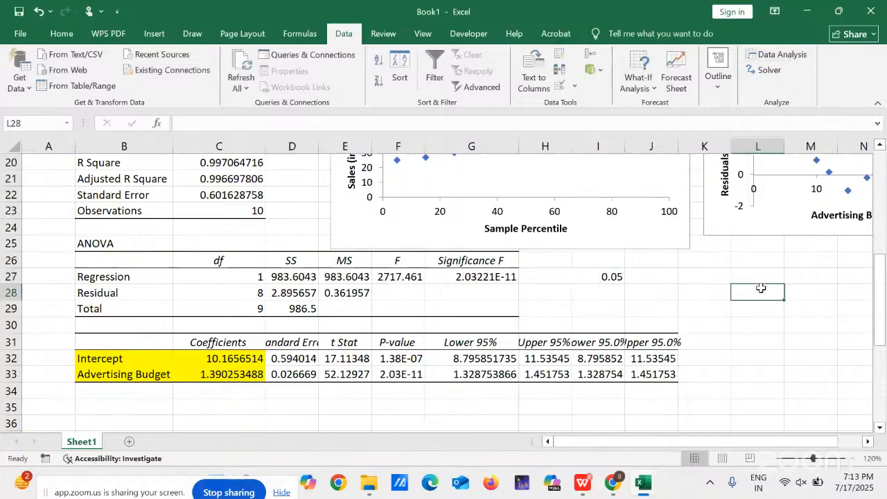
- Open the Data Analysis Regression settings to check the confidence level, and close them without running the analysis
left_click(777, 55)
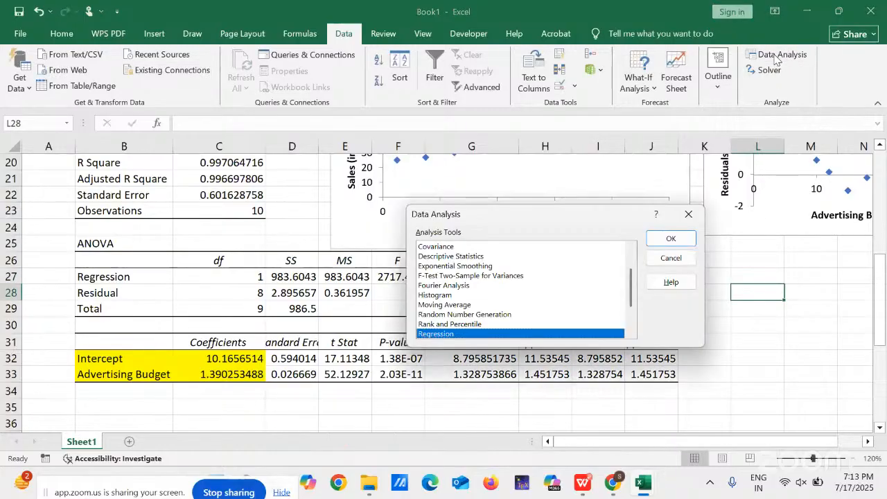
left_click(671, 237)
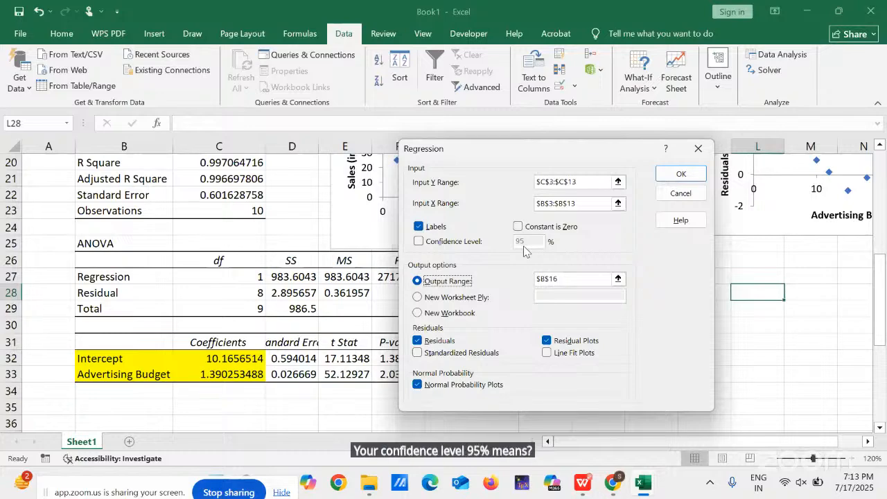
left_click(698, 148)
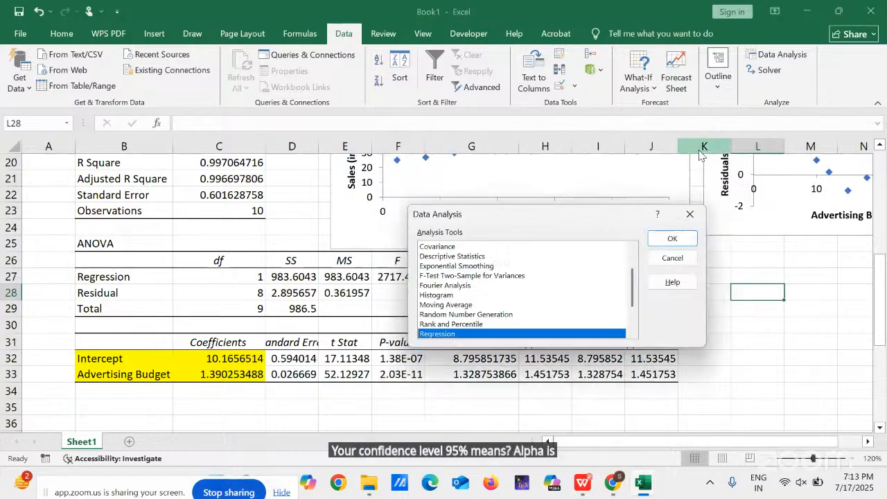
left_click(689, 214)
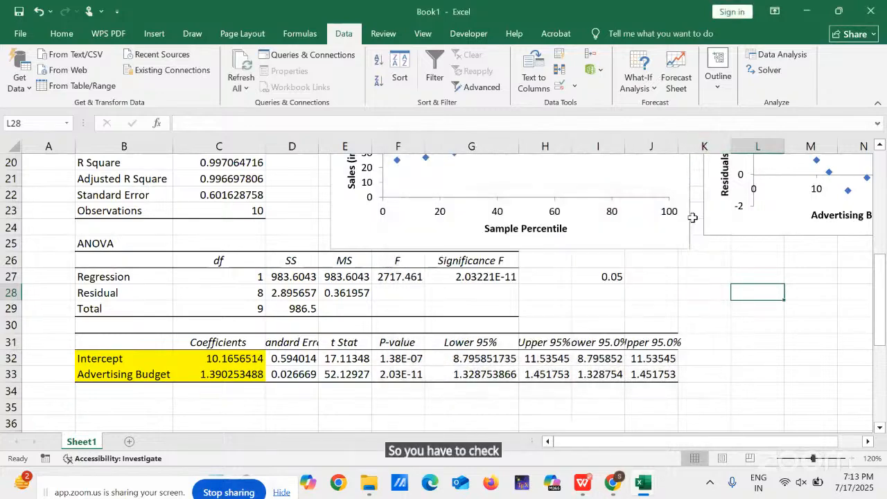
- Enter "<" in H27 between Significance F and 0.05, and consult the "Step 5: Interpret Output" slide in WPS Office before returning to Book1
left_click(557, 280)
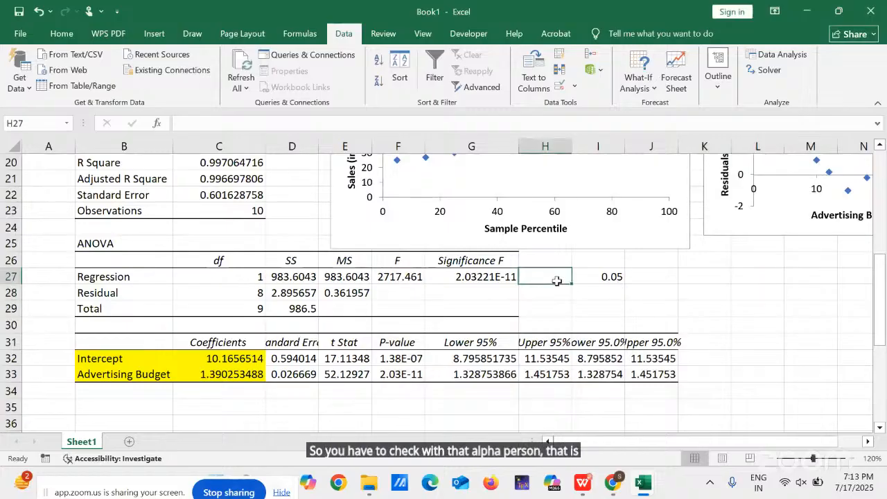
type("<")
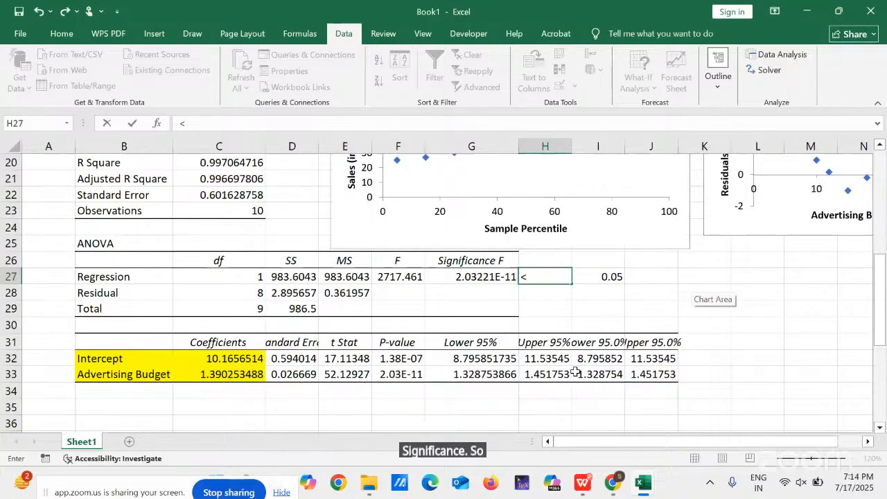
left_click(583, 488)
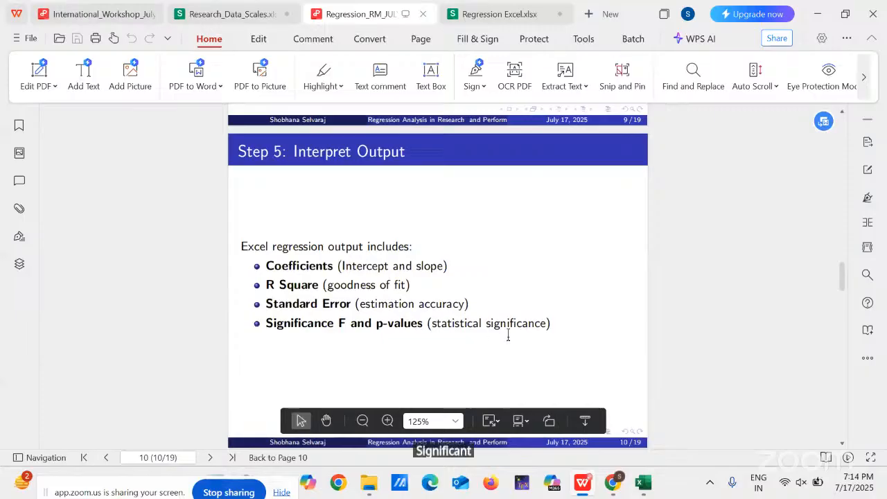
mouse_move(644, 487)
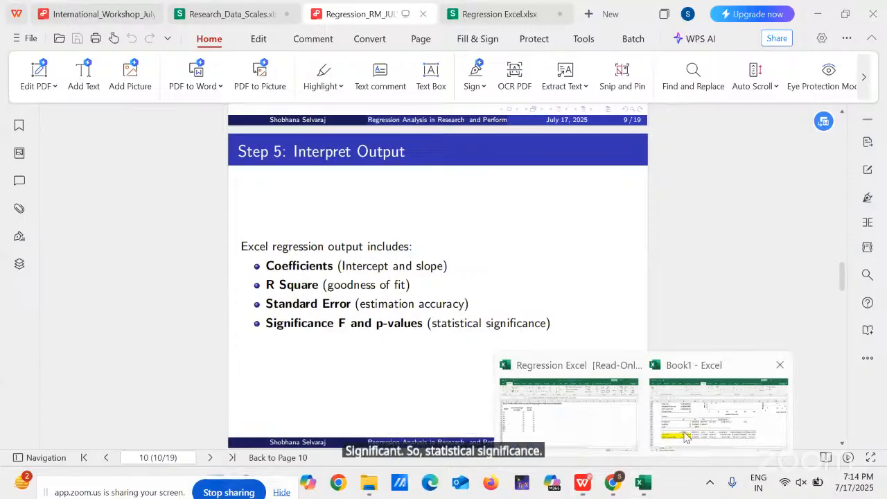
left_click(718, 414)
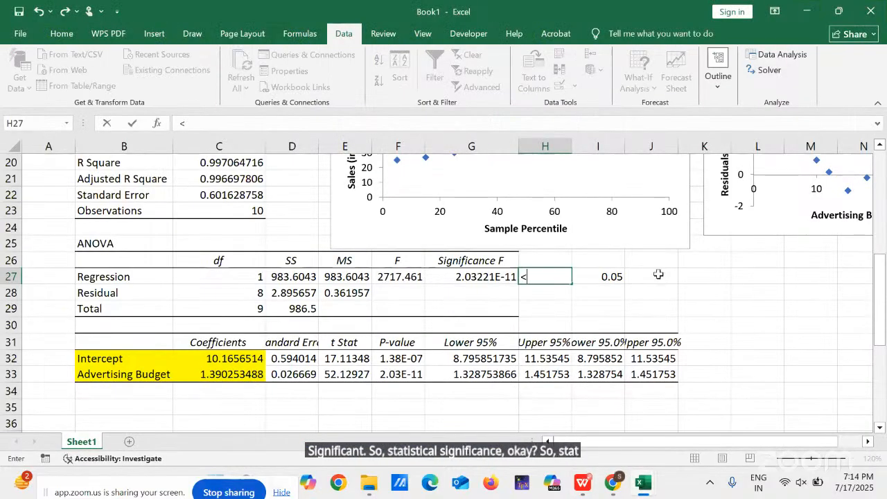
- Note the conclusion "statistically significant" in cell K27 beside the Significance F comparison
left_click(694, 277)
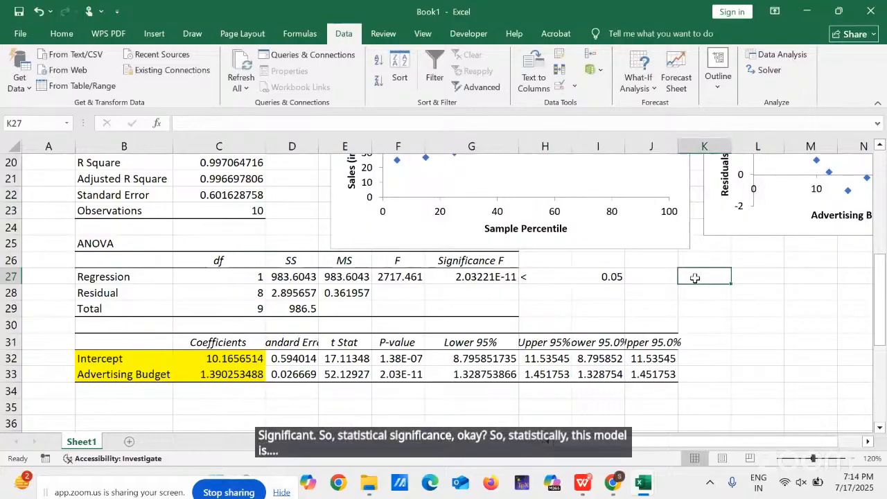
type("statistically")
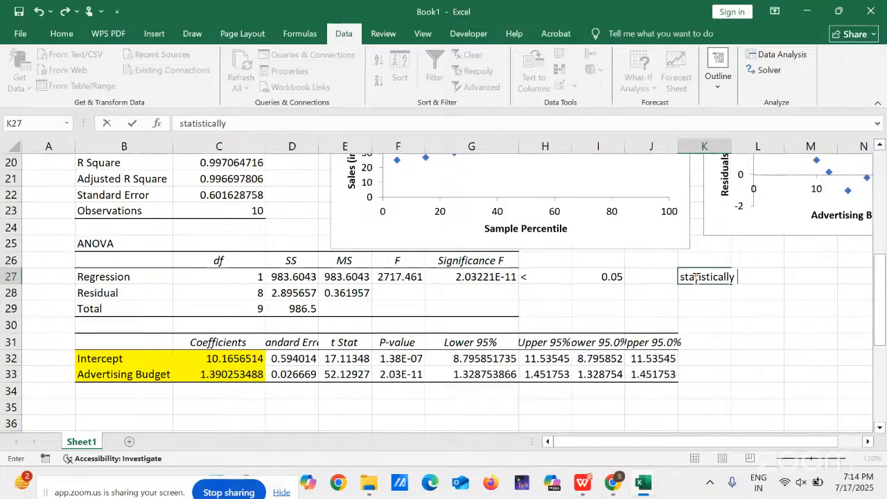
type("signifi")
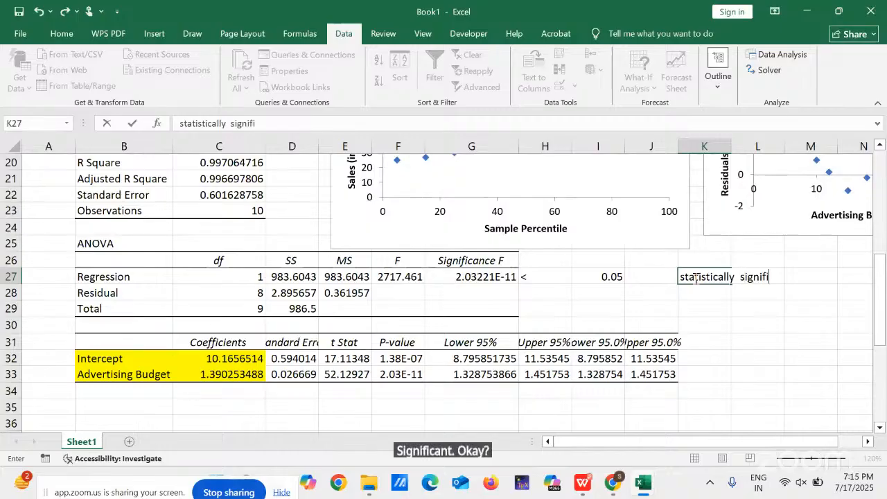
type("cant")
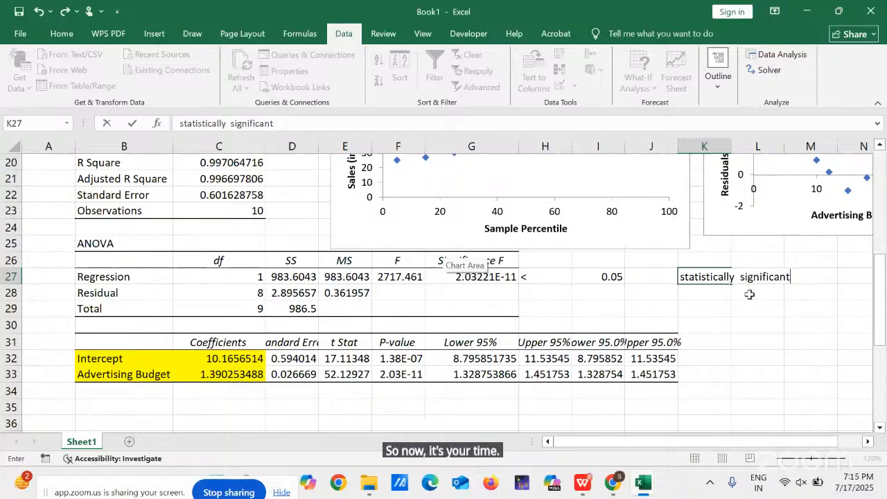
- Switch to the Regression Excel workbook and copy the multiple regression goal and exam score table, A1:D13, from Sheet2
left_click_drag(881, 289, 884, 170)
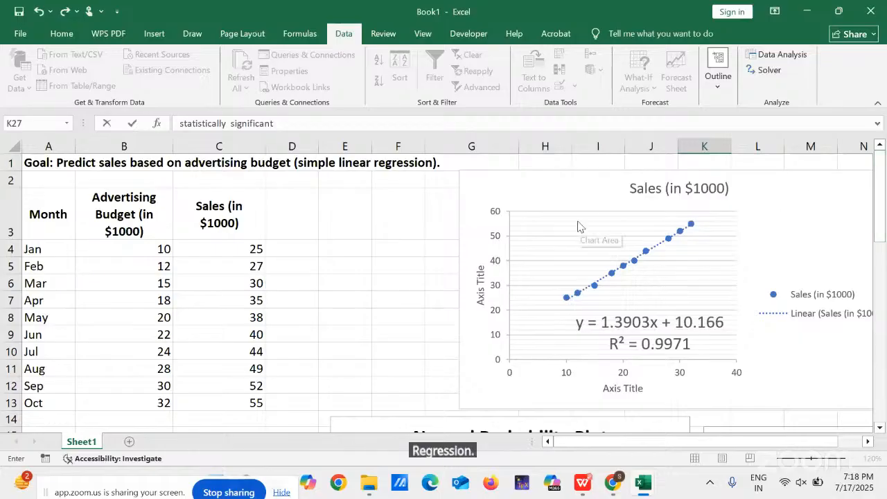
mouse_move(644, 484)
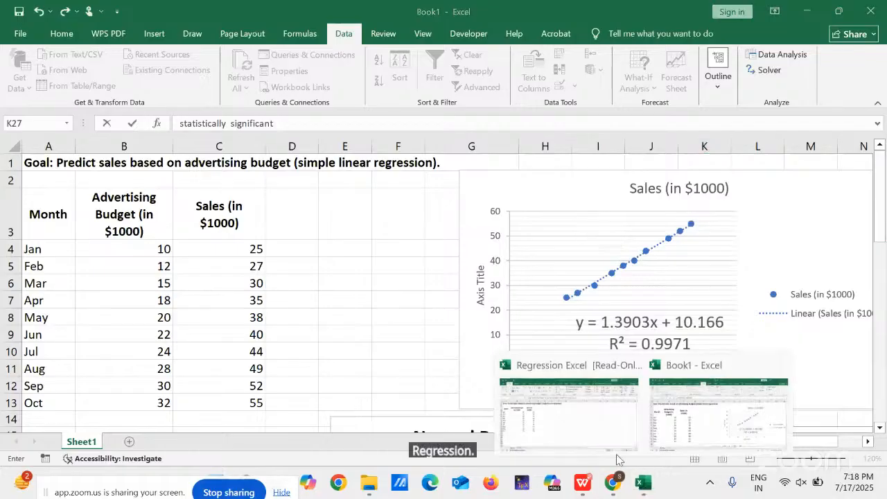
left_click(581, 430)
left_click(133, 441)
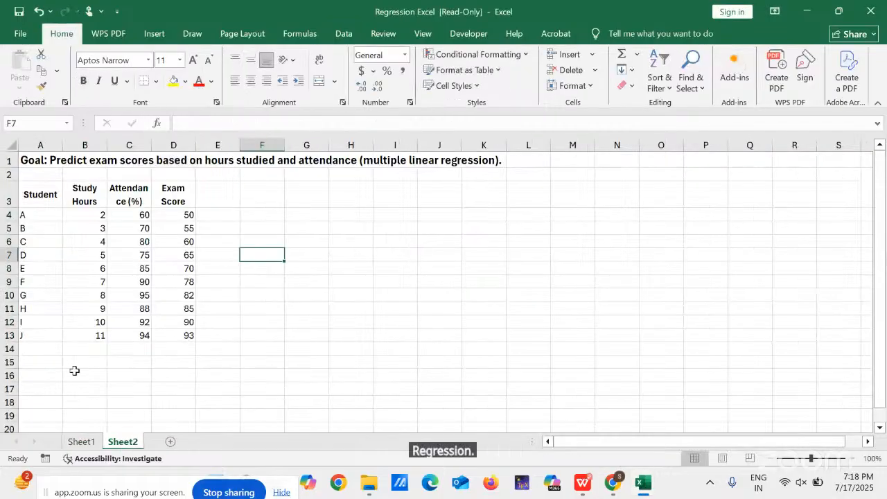
left_click(32, 158)
left_click_drag(33, 159, 181, 334)
key("ctrl+c")
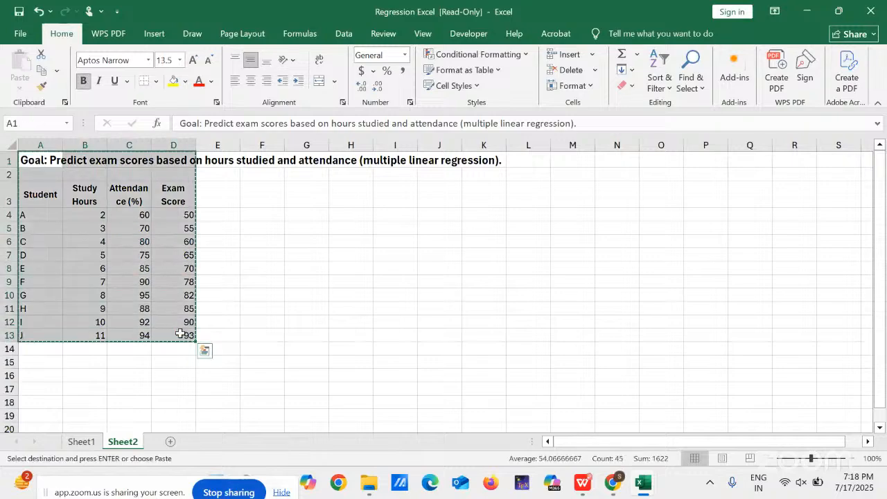
key("ctrl+q")
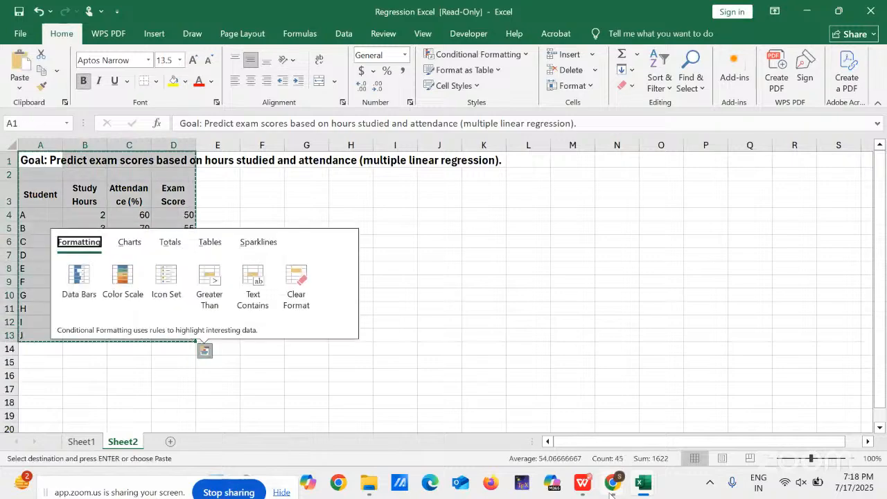
- Return to Book1, add a new worksheet, and paste the copied goal title and exam score table at A1
mouse_move(643, 488)
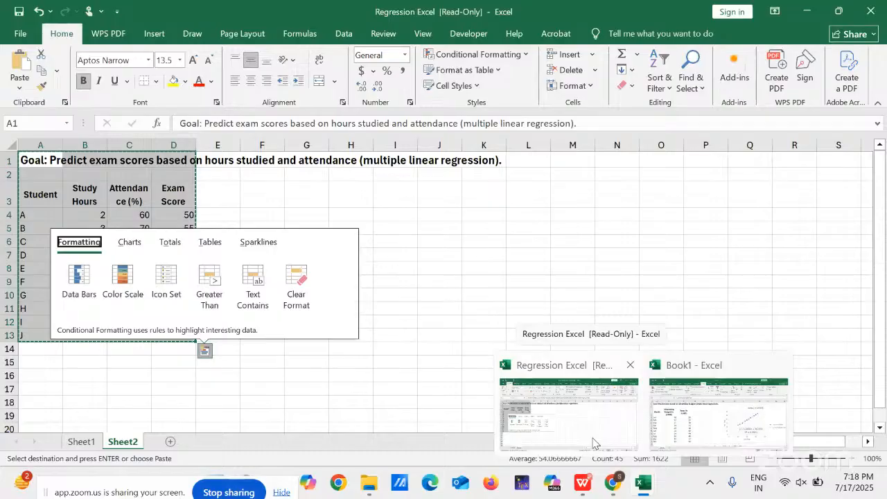
left_click(681, 434)
left_click(131, 444)
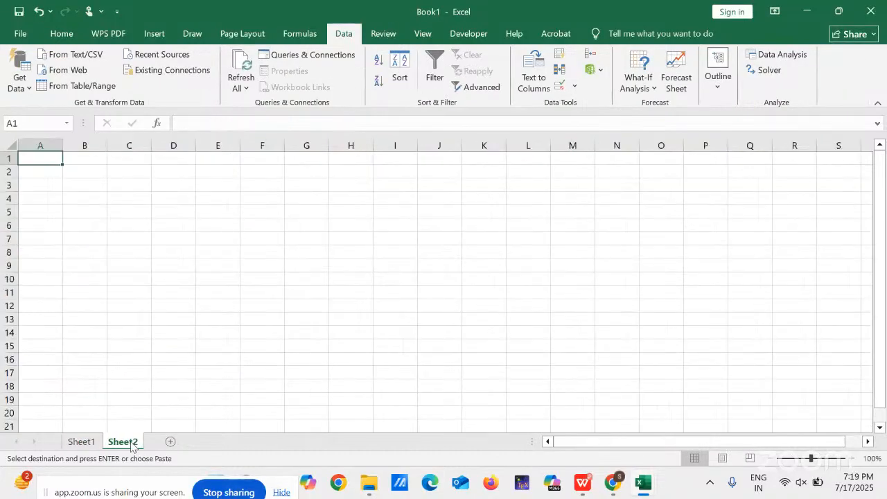
key("ctrl+v")
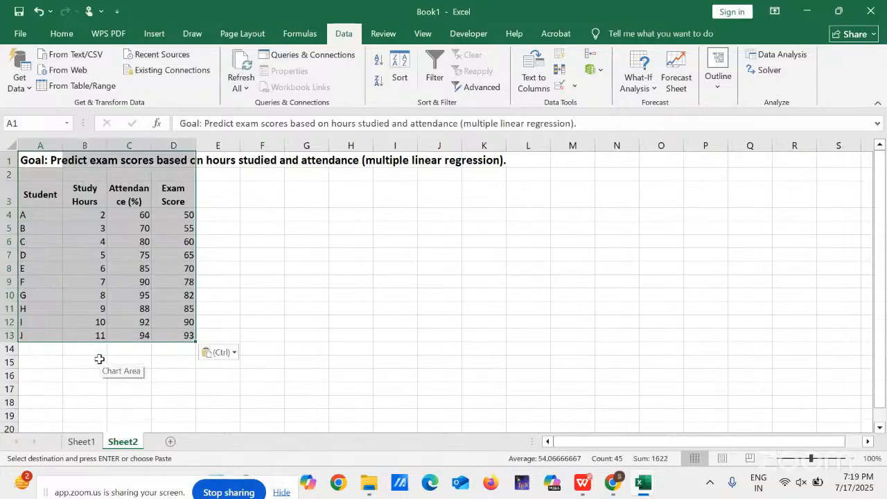
left_click(852, 459)
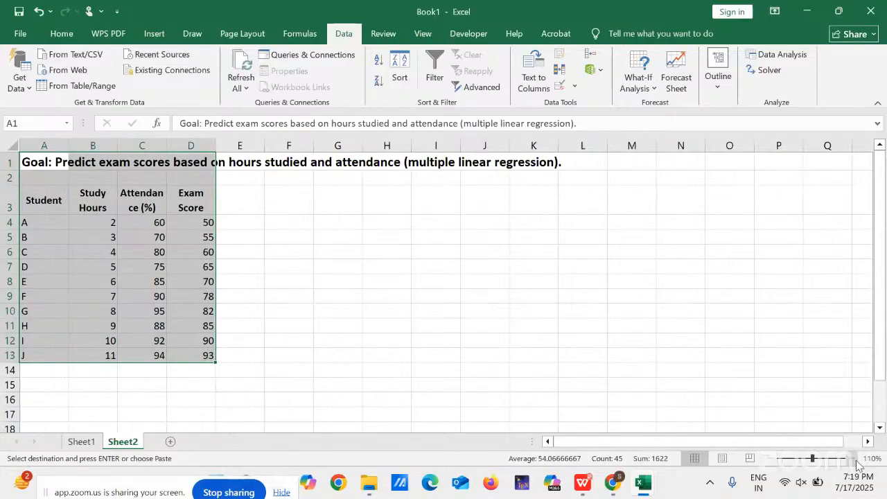
left_click(857, 463)
left_click(856, 463)
left_click(856, 462)
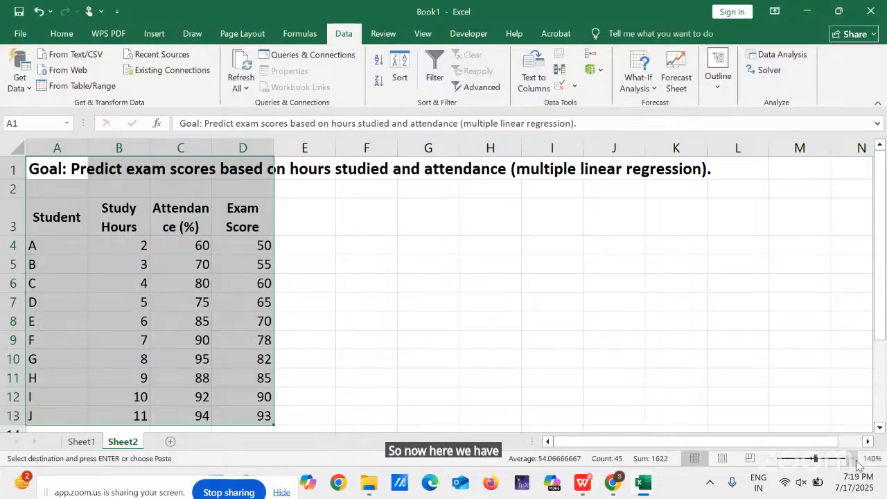
- Start a Regression data analysis on Sheet2 and set the Y range to the Exam Score column, D3:D13
left_click(482, 327)
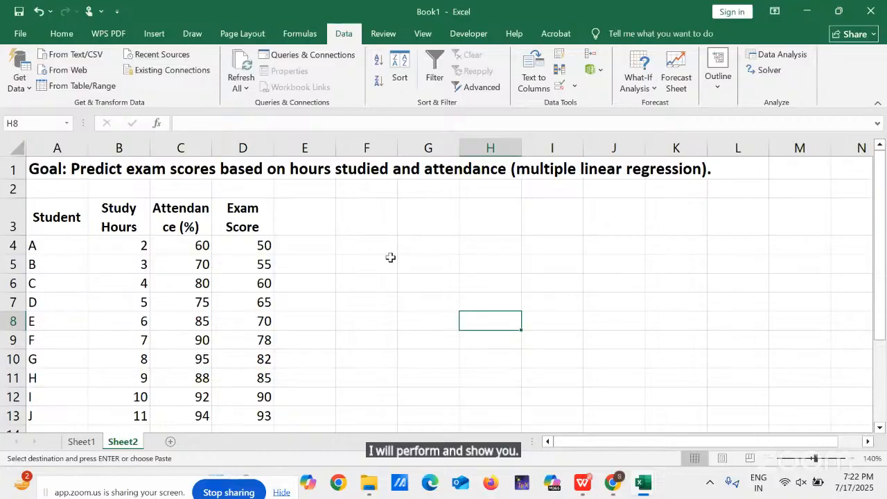
left_click(780, 60)
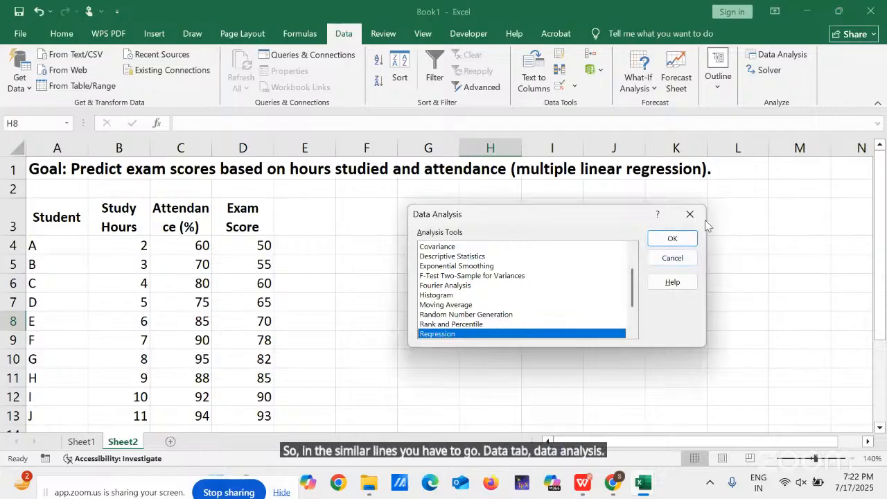
left_click(673, 239)
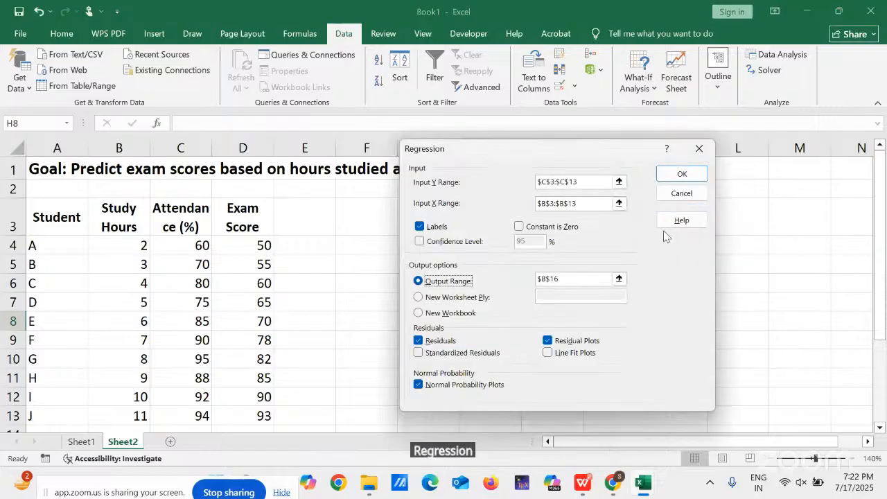
left_click_drag(582, 182, 537, 182)
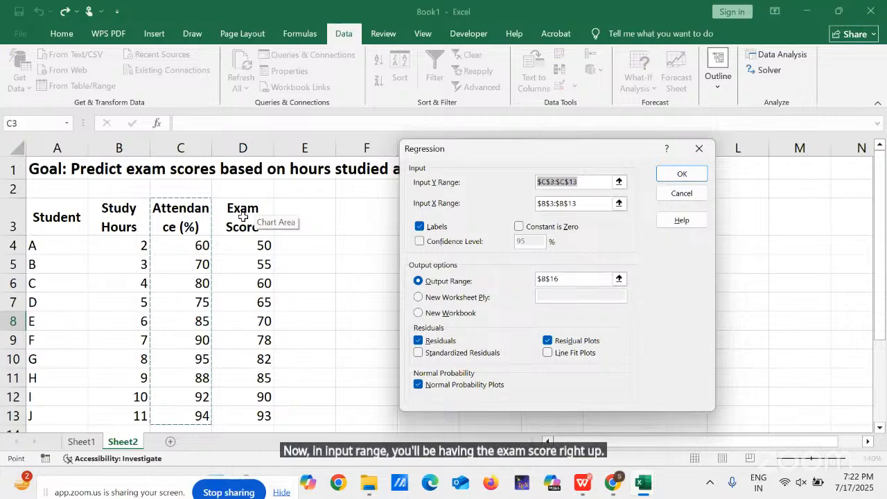
left_click_drag(243, 217, 258, 416)
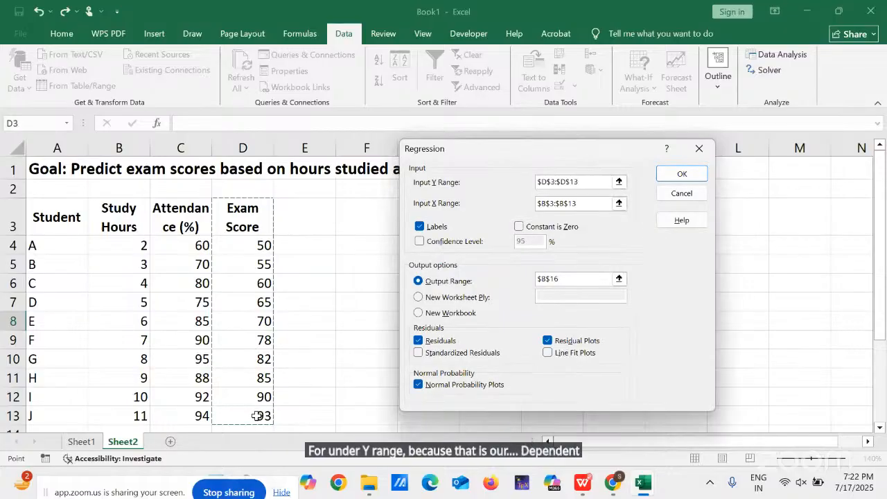
- Set the regression's X range to the Study Hours and Attendance (%) columns, B3:C13
left_click(583, 204)
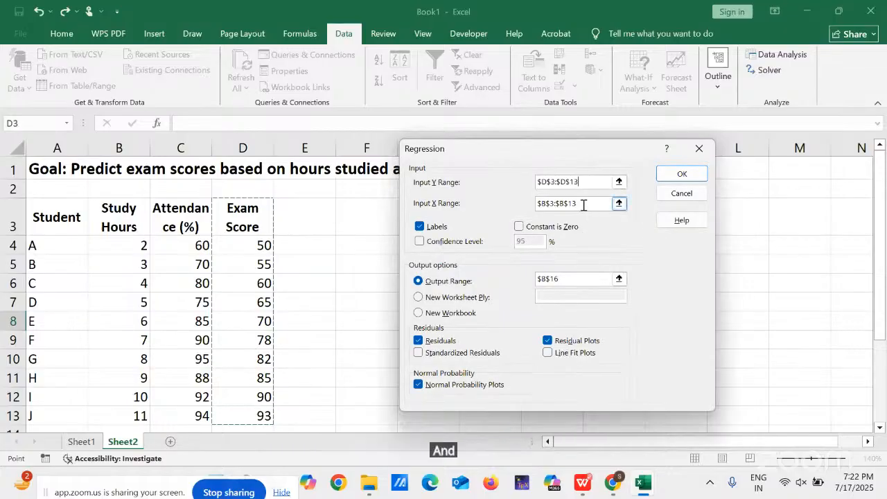
left_click(583, 205)
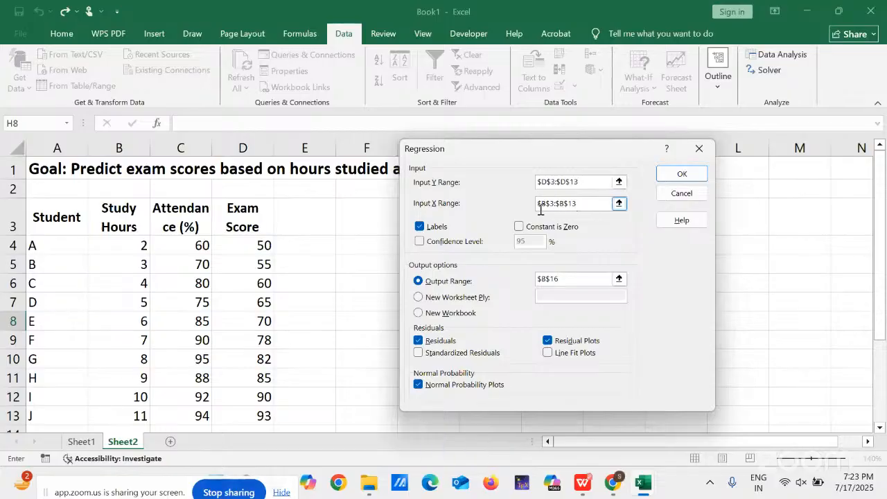
left_click_drag(516, 213, 527, 206)
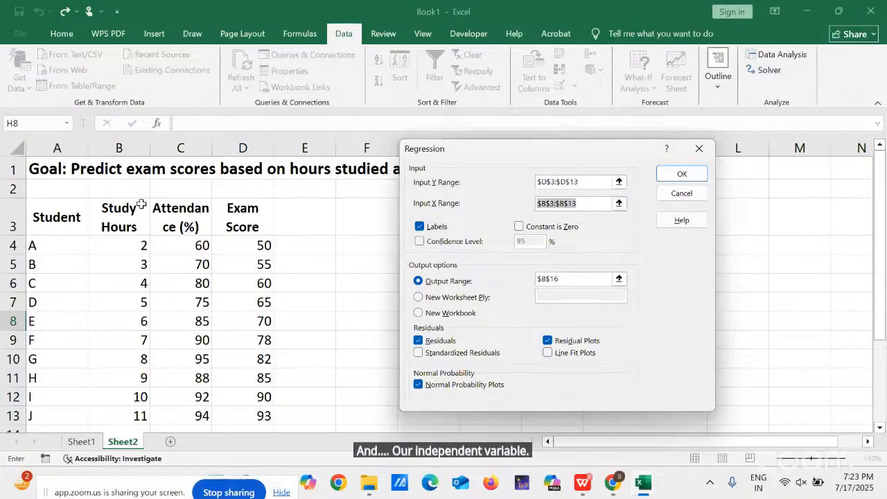
left_click_drag(117, 222, 190, 418)
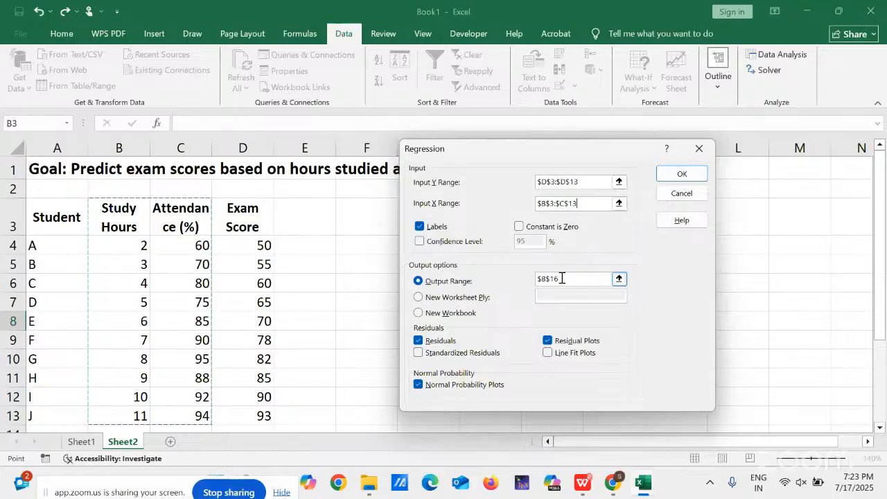
- Set the regression's output range to F3 and run the analysis
left_click_drag(562, 278, 527, 281)
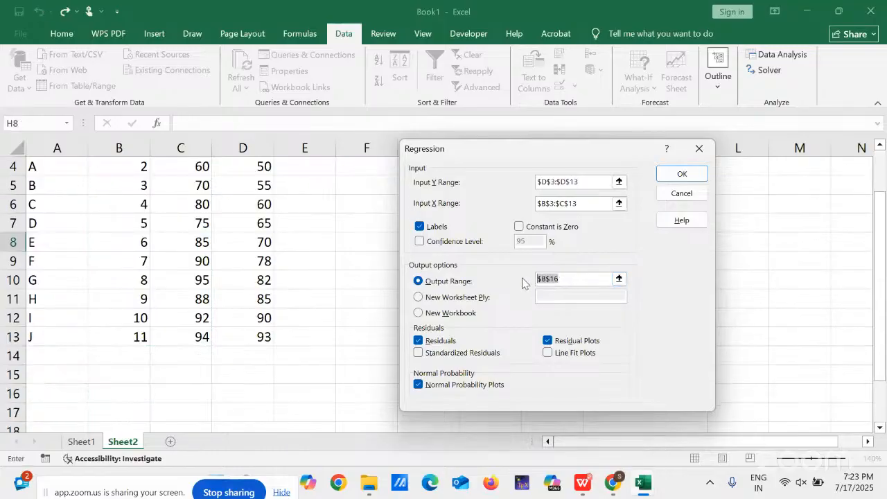
left_click_drag(881, 251, 880, 210)
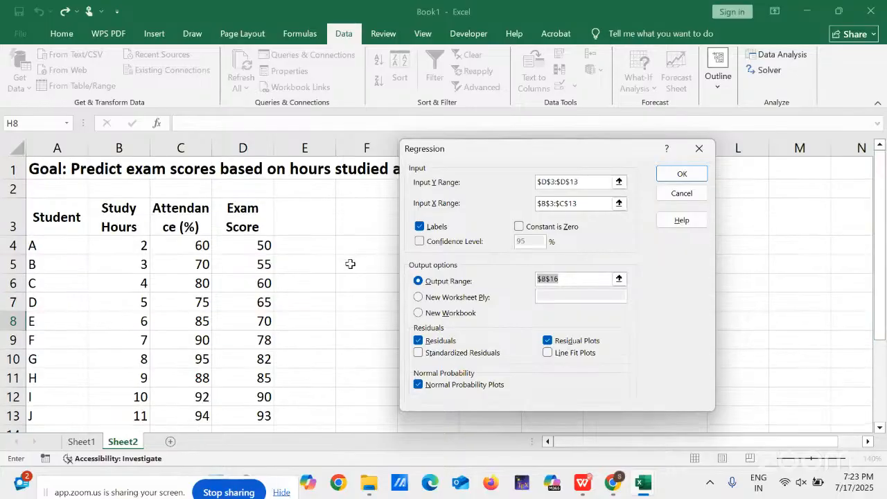
left_click(352, 264)
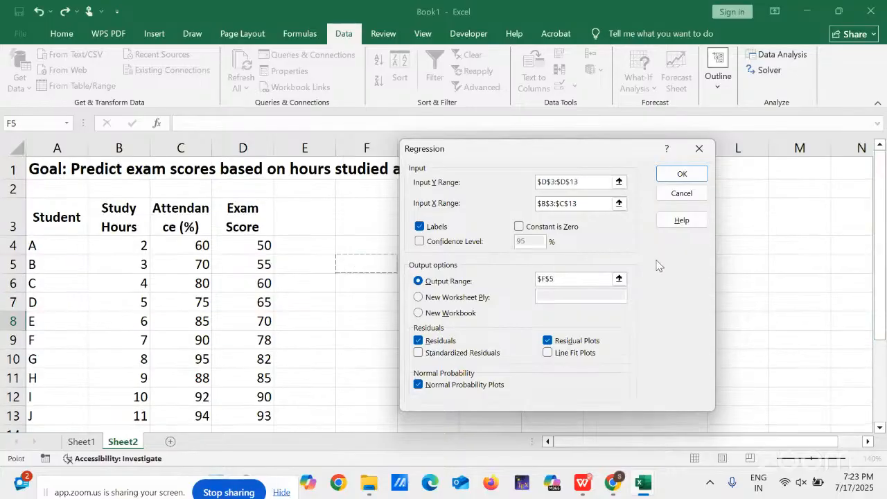
left_click(359, 214)
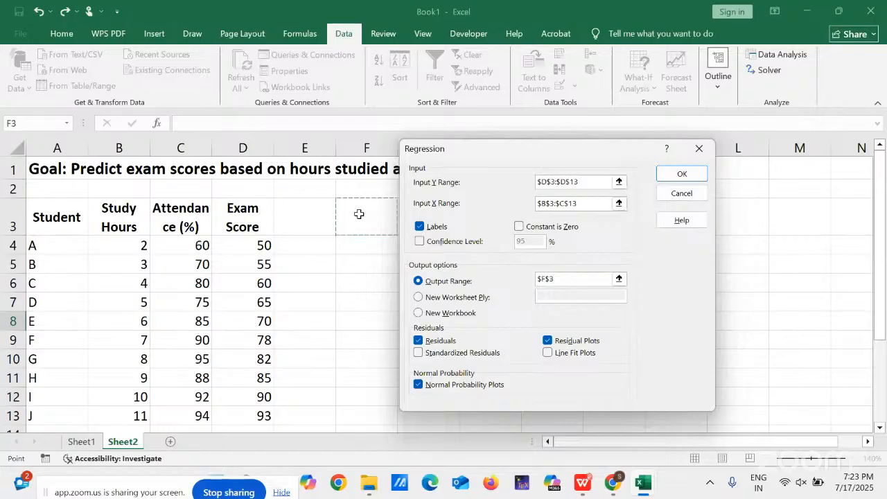
left_click(682, 174)
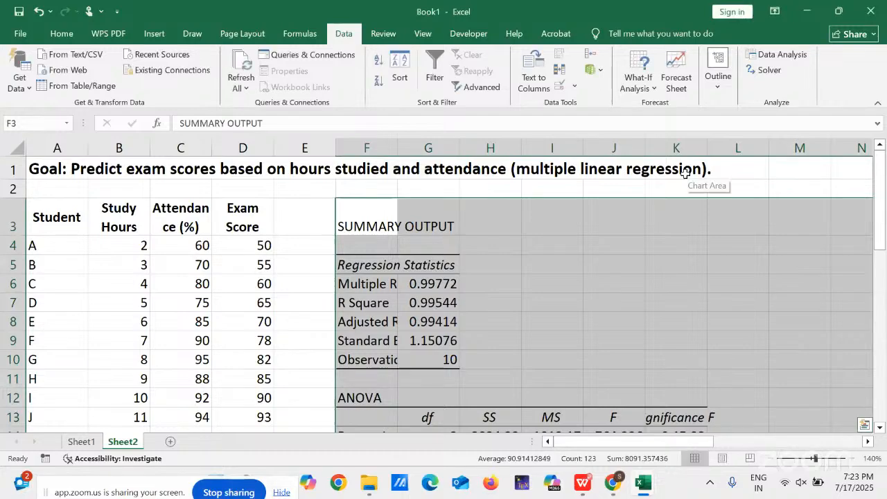
- Widen column F to fit the regression statistics labels, and examine the R Square and Adjusted R Square rows
left_click_drag(397, 148, 450, 157)
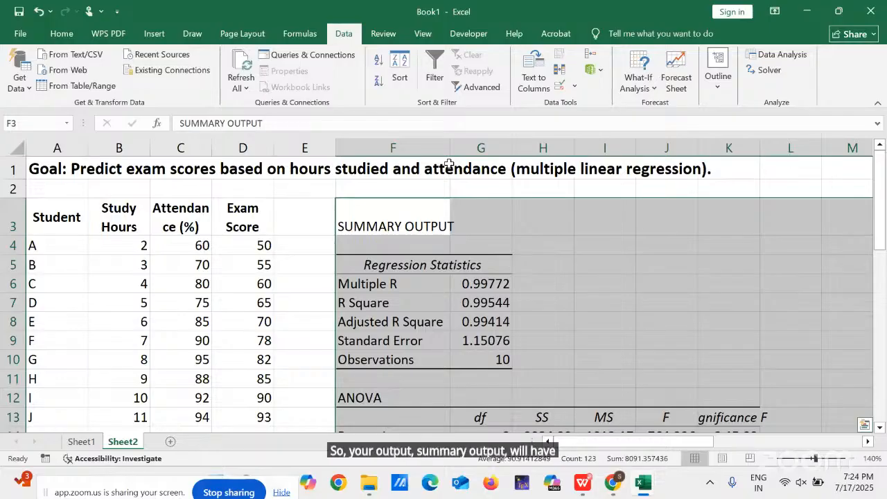
left_click(626, 338)
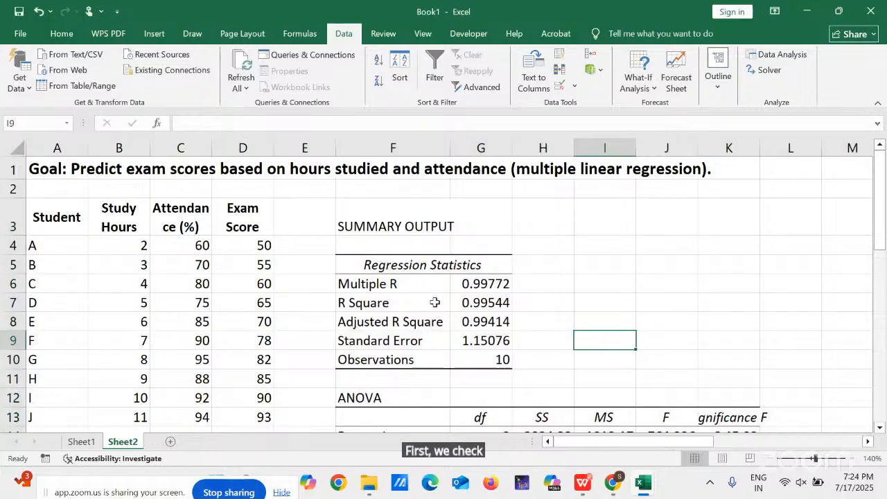
left_click(348, 300)
left_click_drag(349, 301, 465, 302)
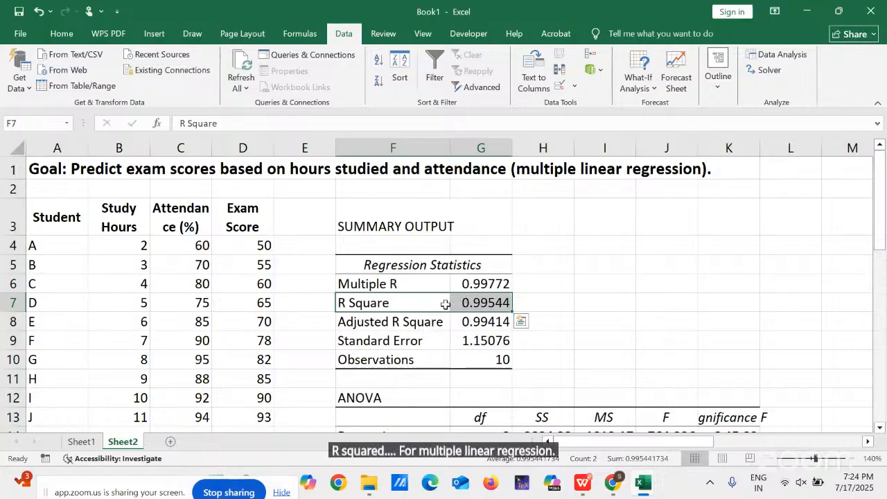
left_click(423, 322)
left_click_drag(428, 323, 488, 321)
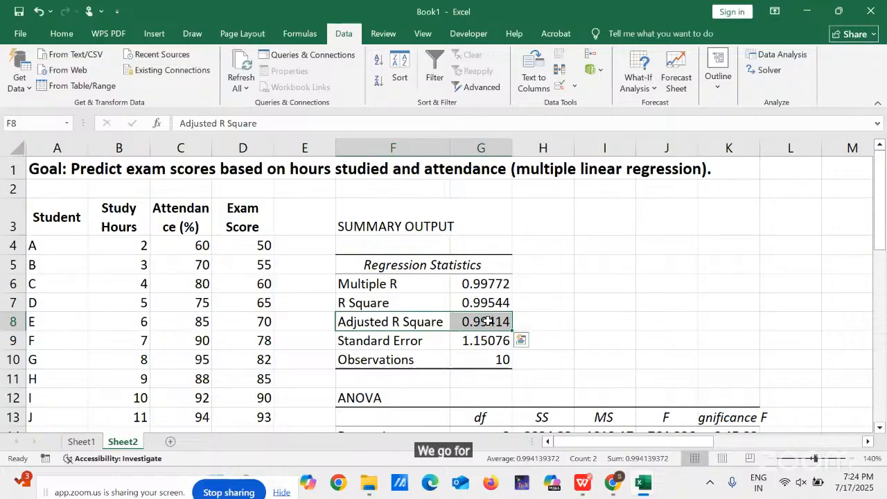
left_click(568, 322)
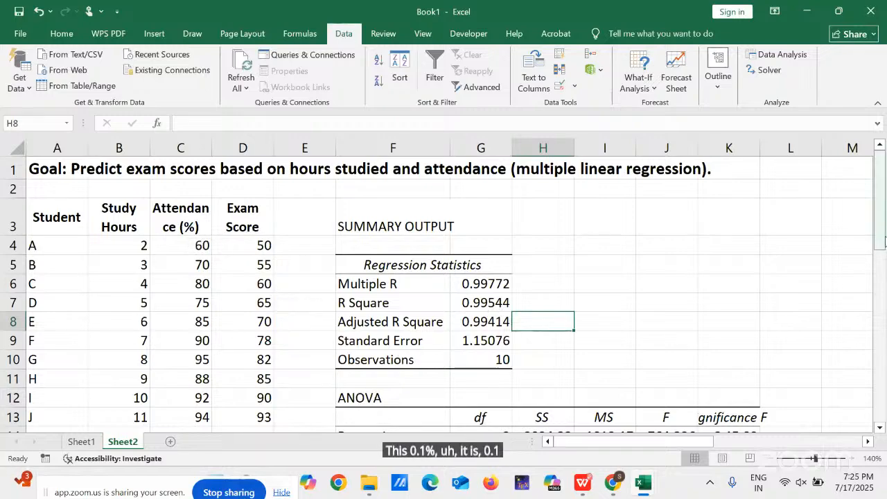
- Enter "<0.05" in L14 beside the Significance F value in the ANOVA table
left_click_drag(881, 240, 869, 290)
left_click(728, 303)
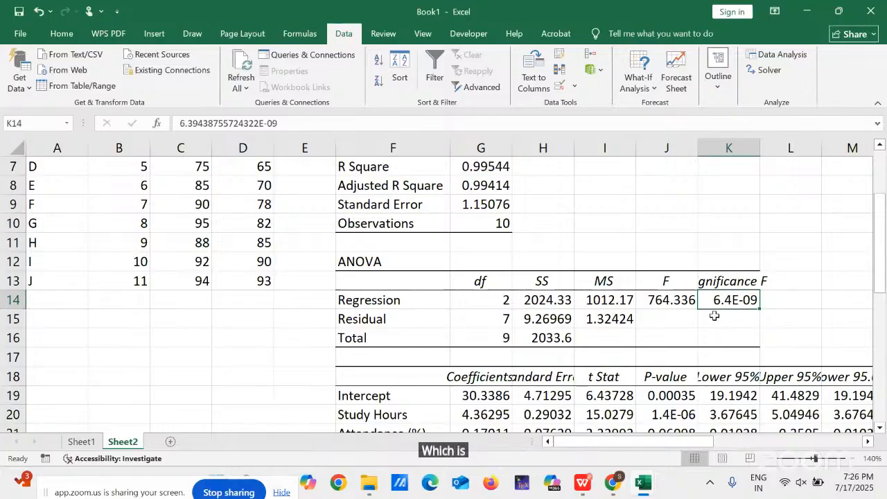
left_click(798, 301)
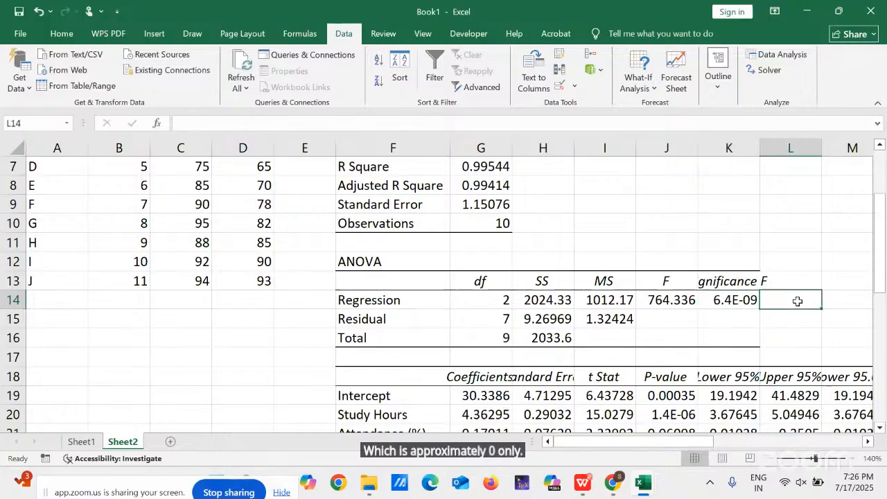
type("<0.05")
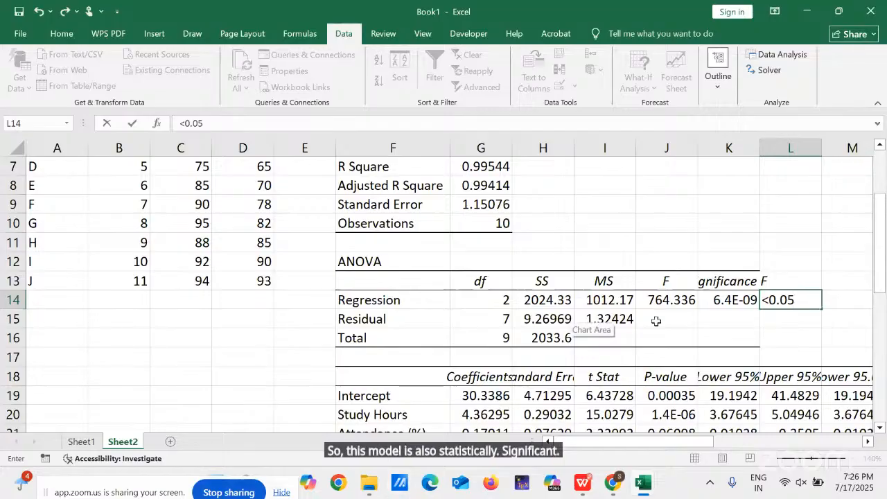
- Highlight the Significance F value in K14 with yellow fill
left_click(722, 303)
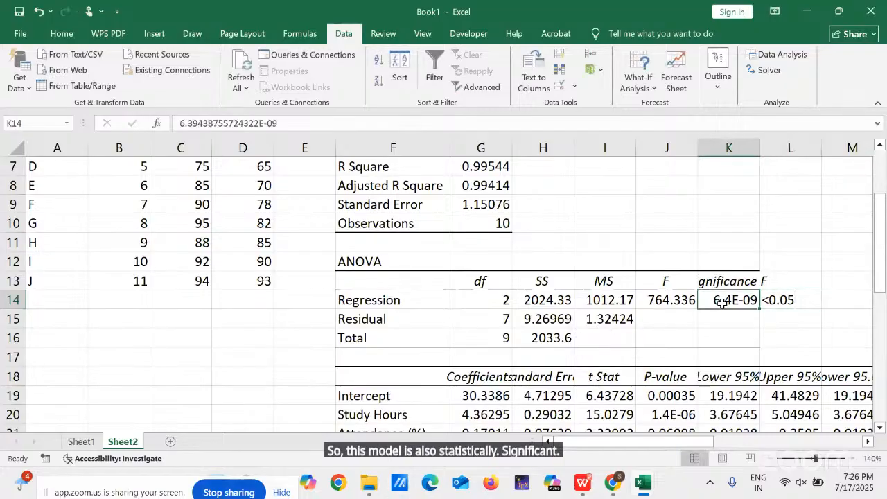
left_click(72, 39)
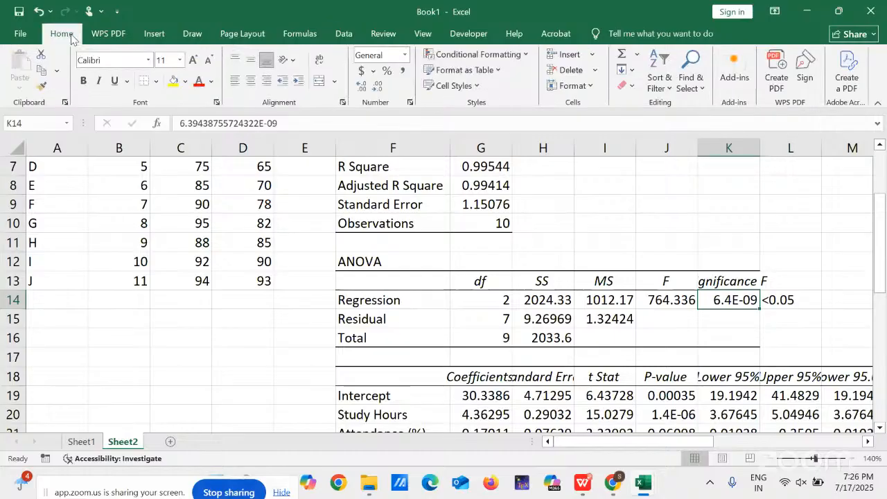
left_click(173, 80)
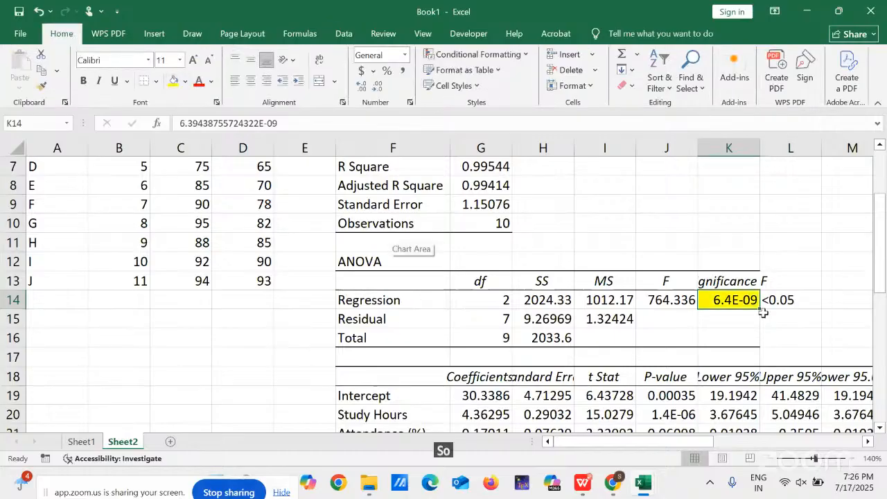
- Widen column G so the Coefficients heading and values of the regression output fit
left_click(881, 427)
left_click(880, 428)
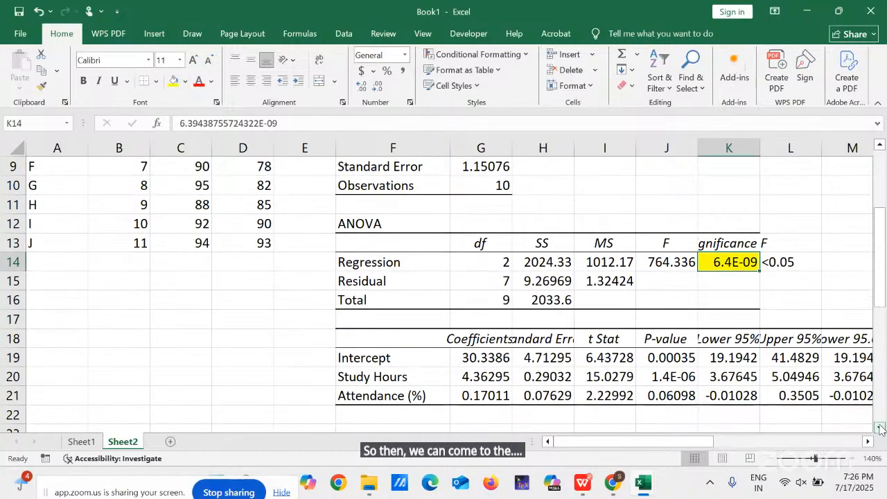
left_click(880, 427)
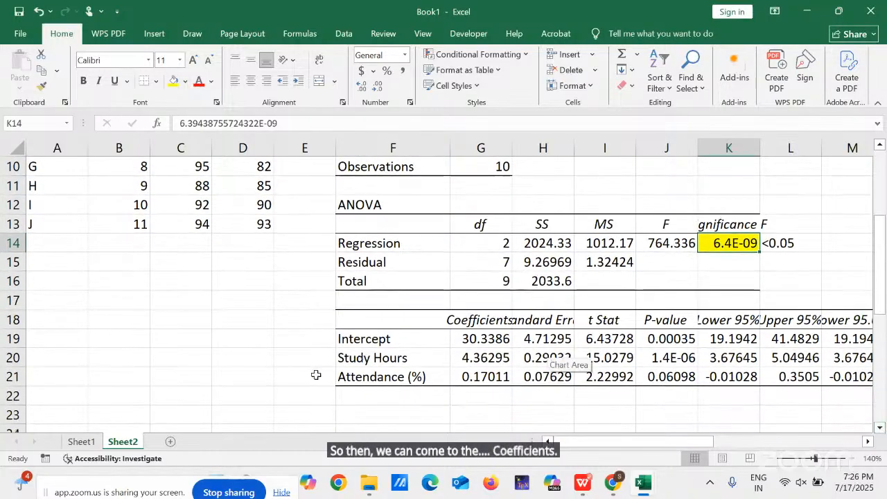
left_click_drag(490, 317, 477, 380)
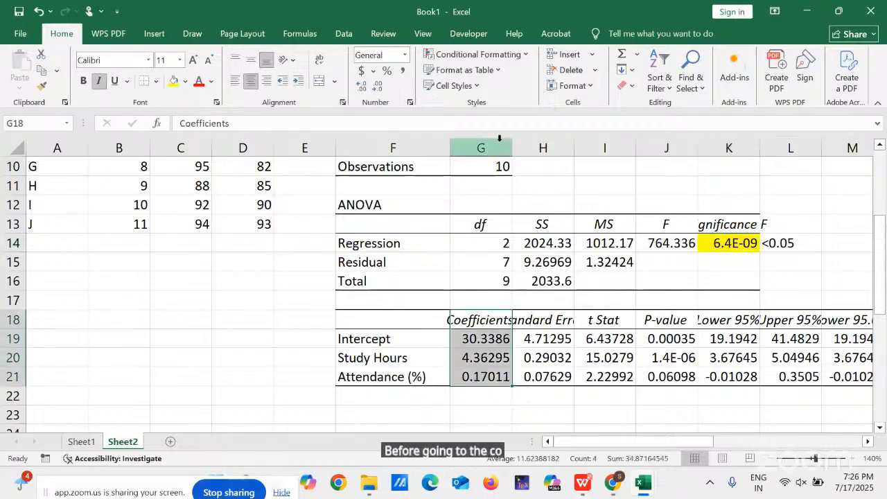
left_click_drag(514, 151, 539, 150)
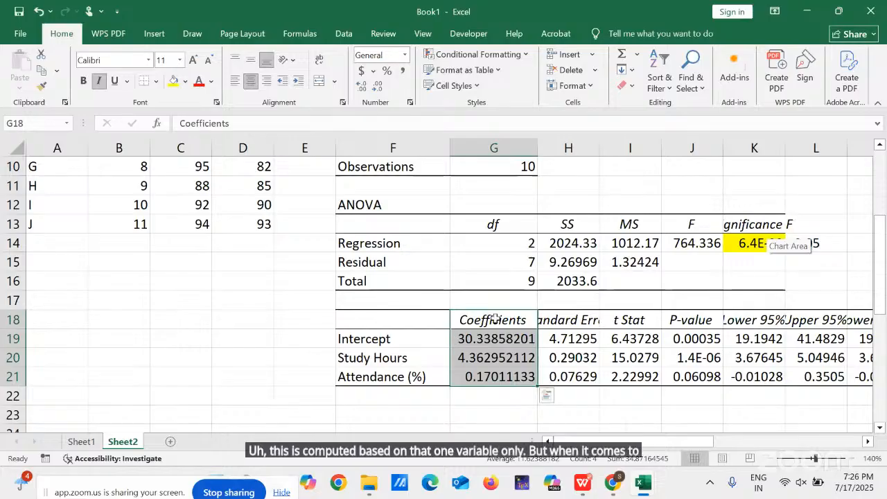
- Fill the P-value column, J18:J21, and the Study Hours and Attendance (%) labels, F20:F21, with yellow
left_click_drag(697, 320, 701, 369)
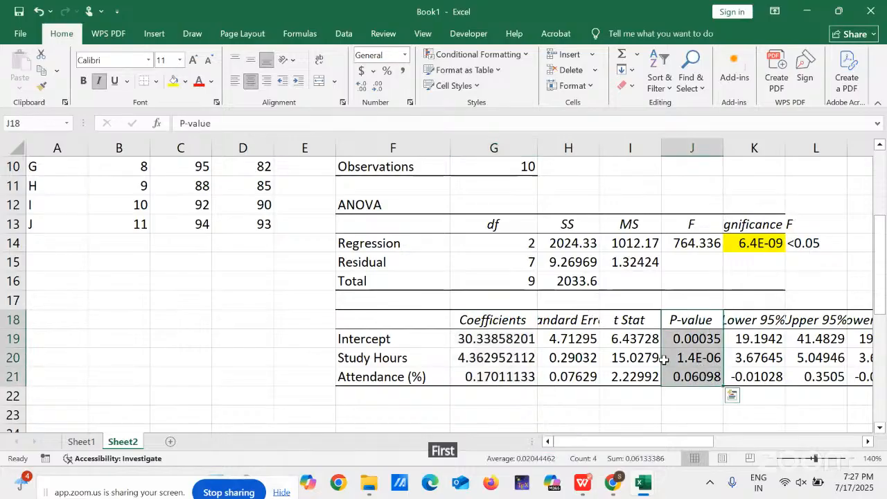
left_click(174, 86)
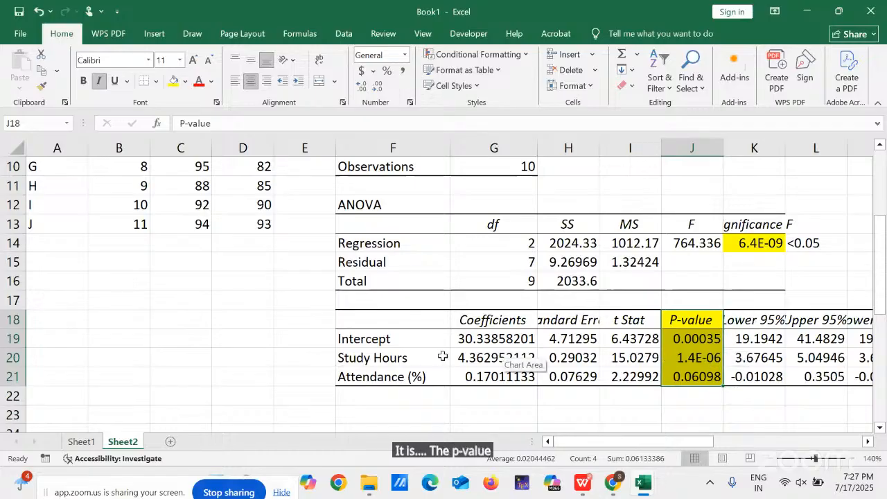
left_click_drag(398, 355, 388, 375)
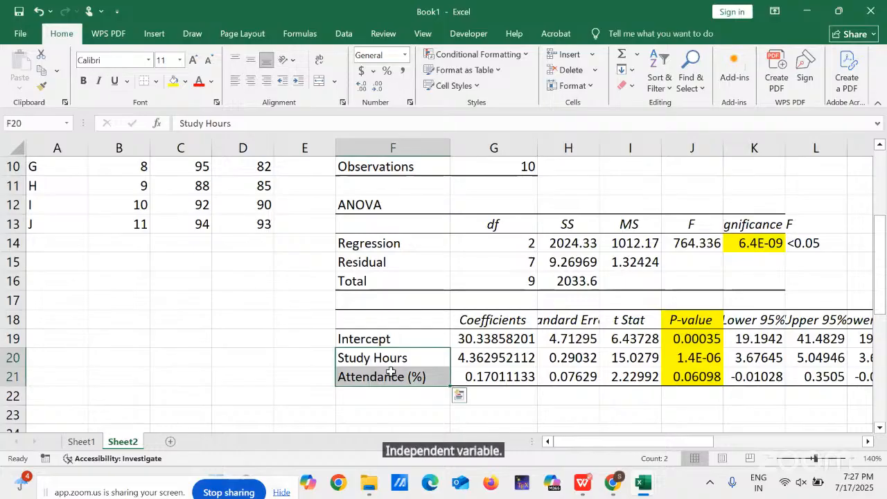
left_click(173, 80)
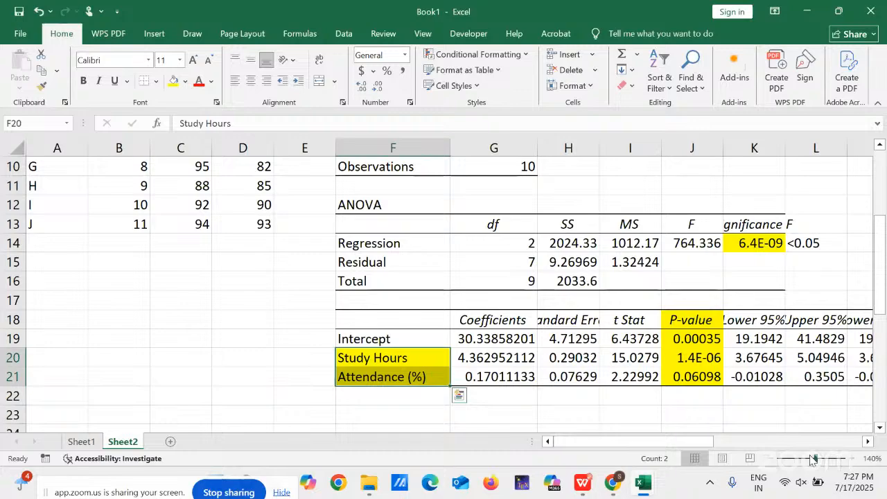
- Replace the yellow highlight on the Intercept P-value in J19 with white fill
left_click(700, 338)
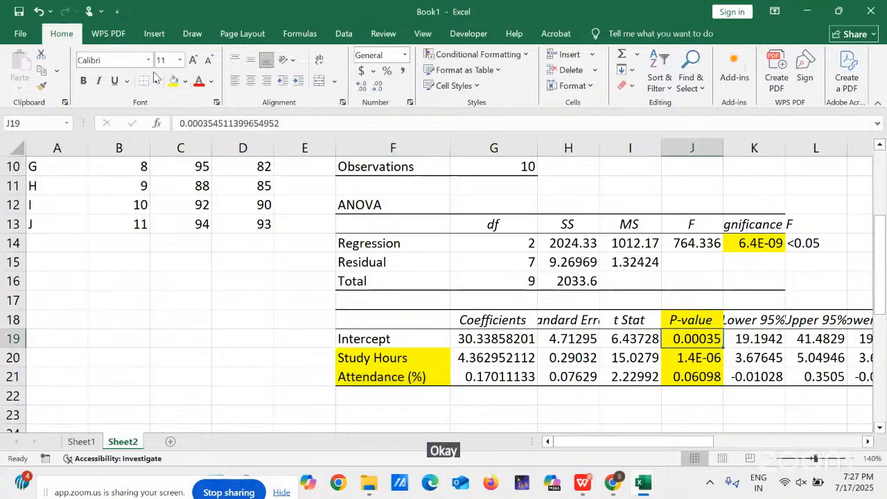
left_click(185, 81)
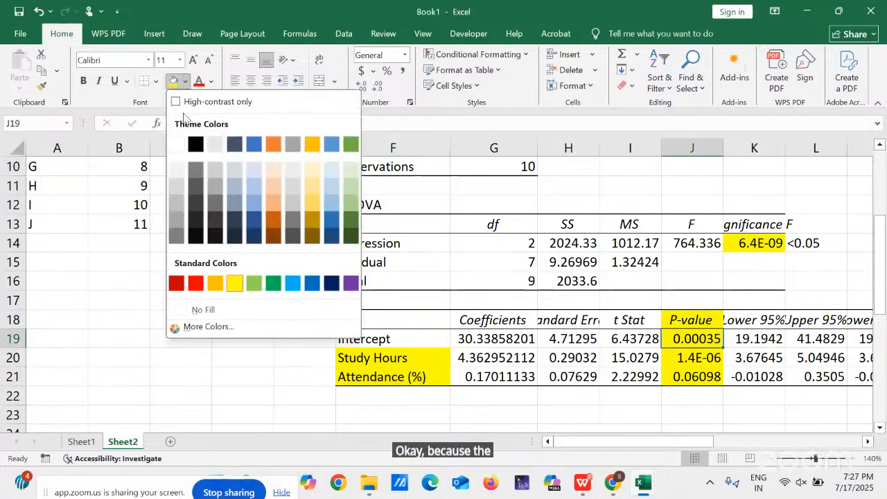
left_click(178, 143)
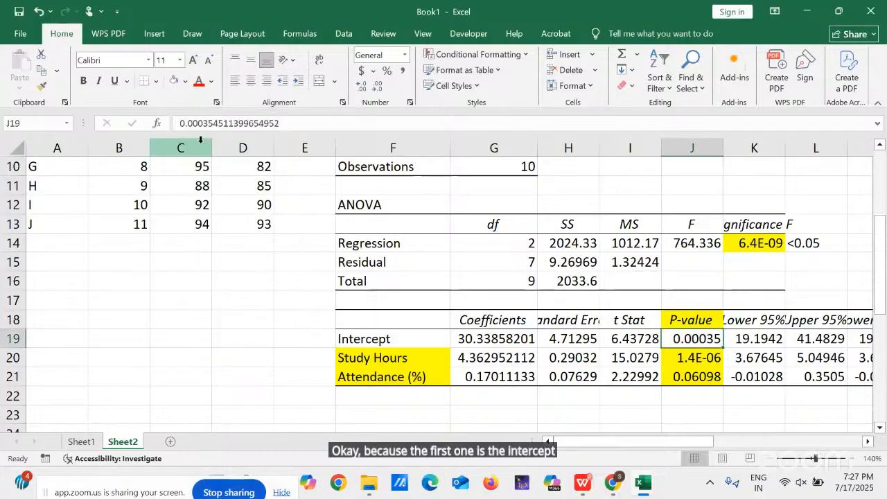
left_click(614, 413)
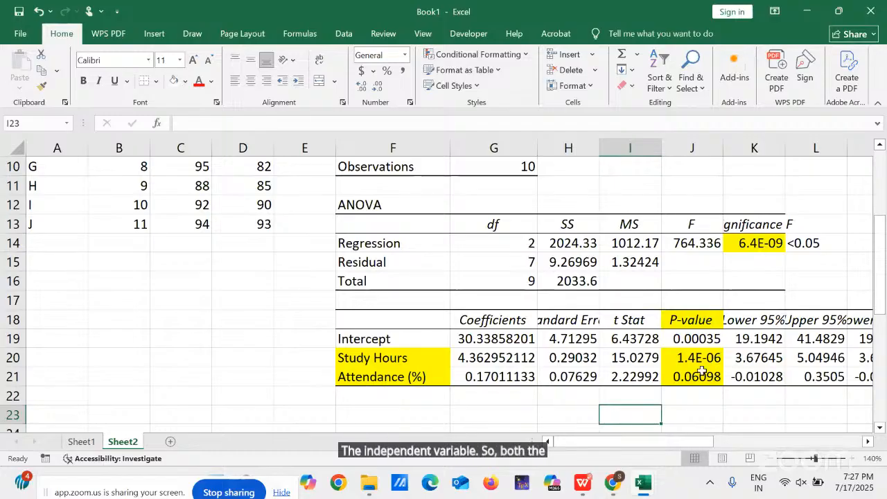
- Widen column J slightly so the P-values display with more digits
left_click(693, 397)
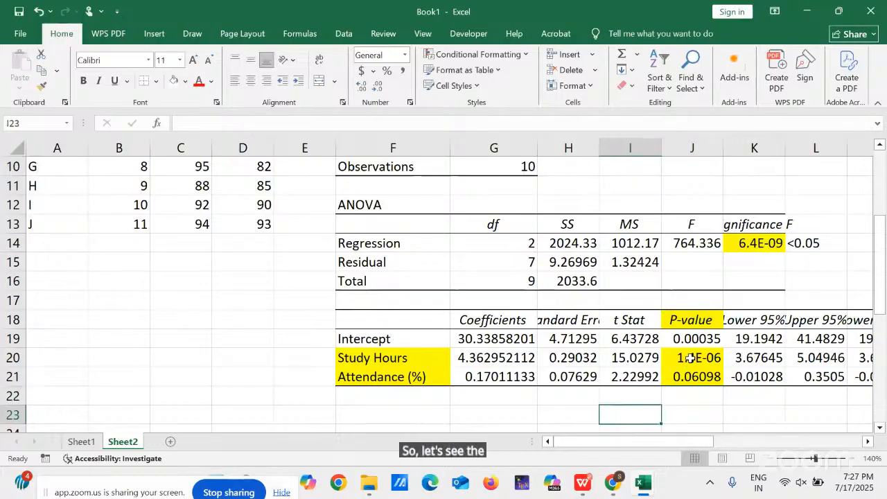
left_click(691, 358)
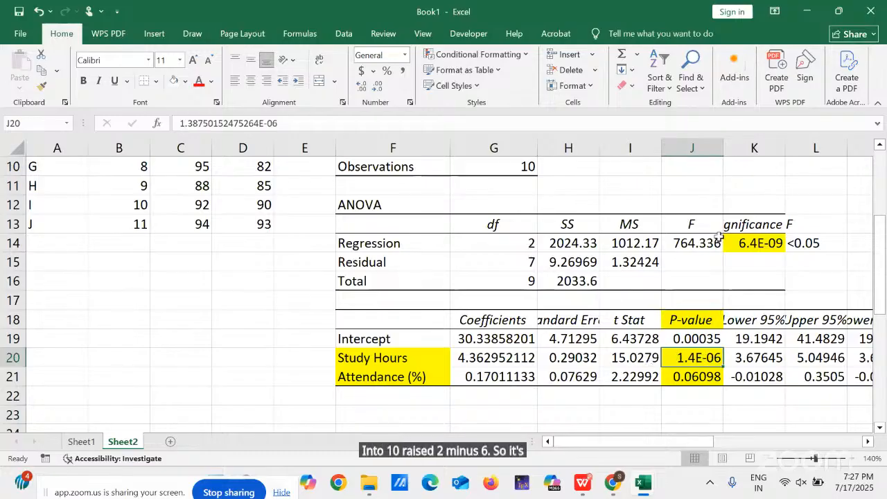
left_click_drag(723, 146, 726, 147)
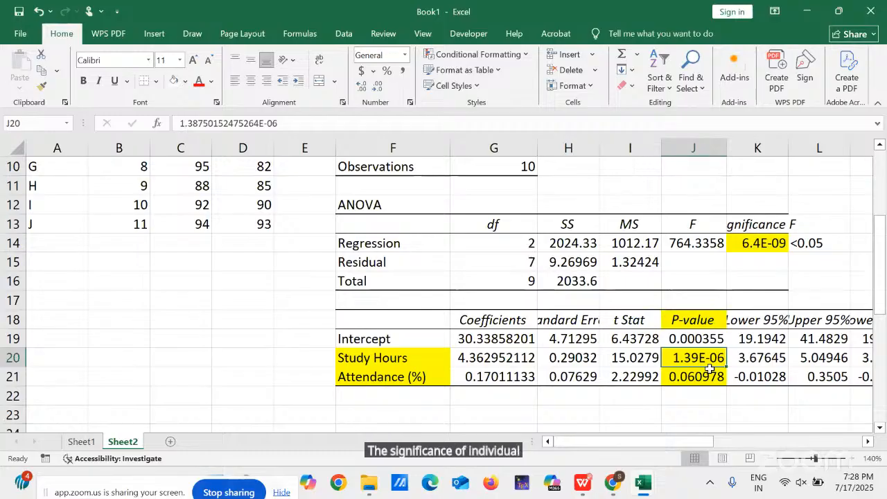
- Examine the Significance F value in K14 and the Study Hours P-value in J20, dismissing the chat notification
left_click(758, 243)
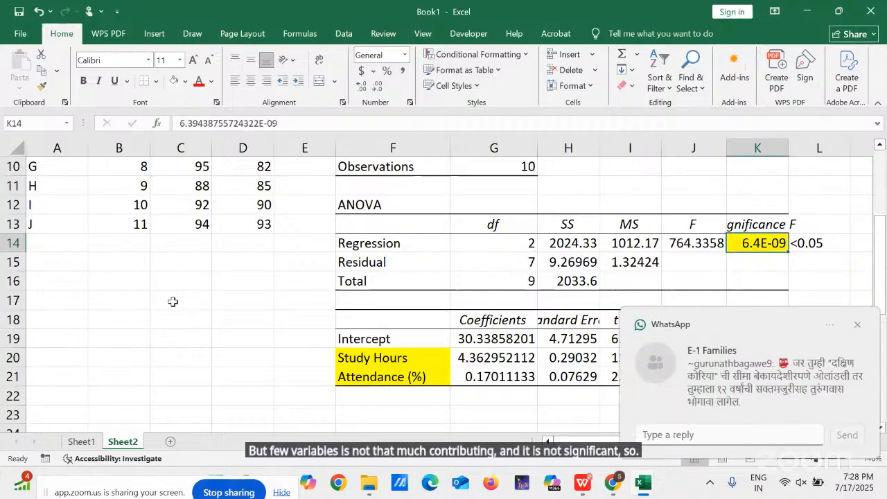
left_click(859, 327)
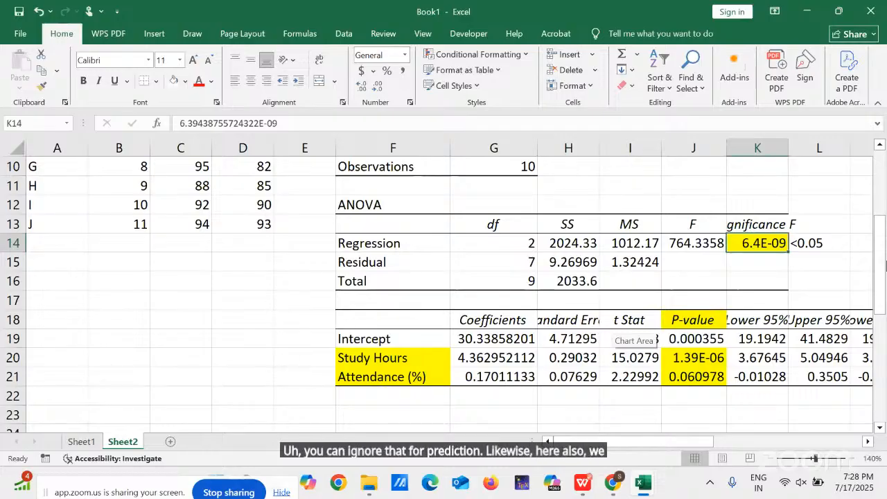
mouse_move(876, 279)
left_mouse_down()
mouse_move(873, 192)
mouse_move(884, 278)
left_mouse_up()
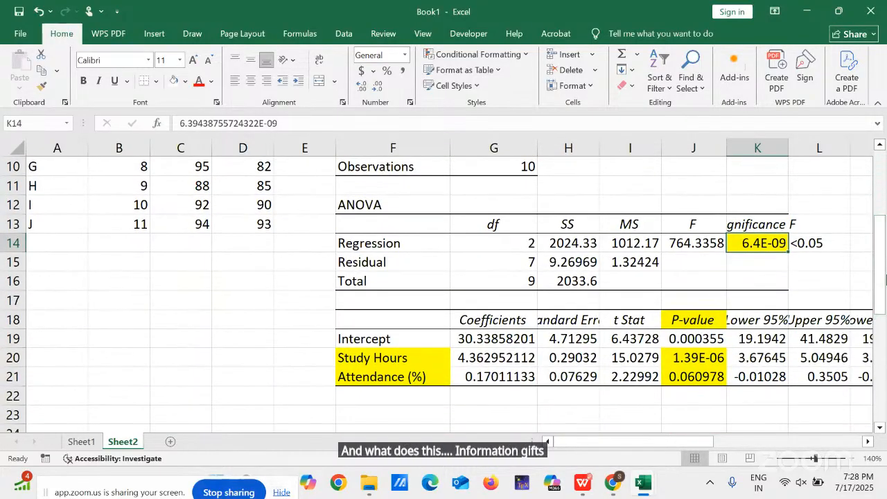
left_click(693, 361)
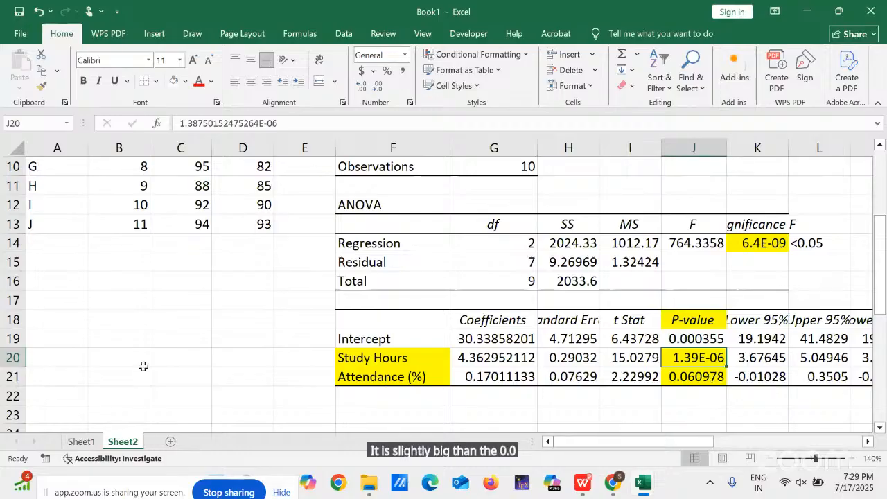
- Enter the note "not sig at 5%los" in E21 beside the Attendance (%) row
left_click(291, 373)
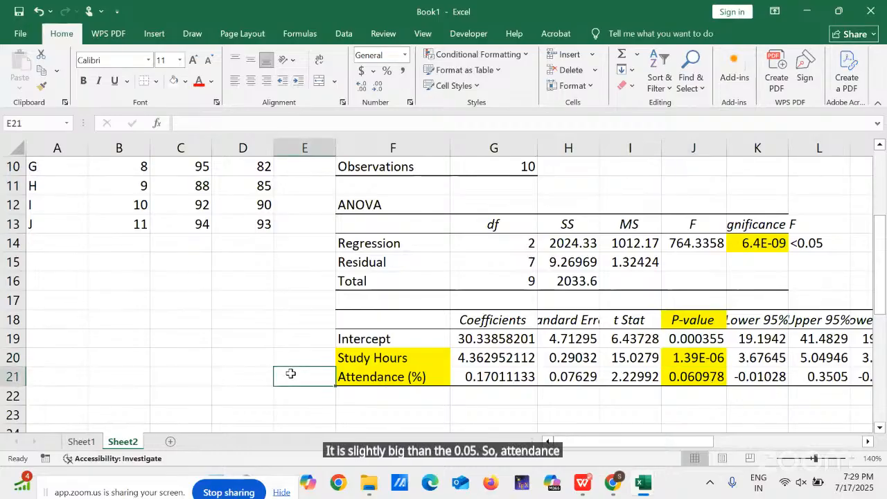
type("not")
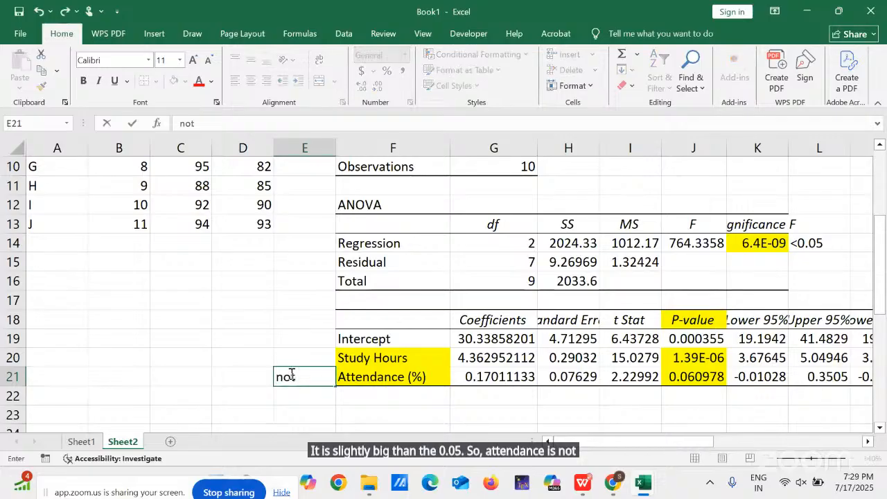
type(" sig a")
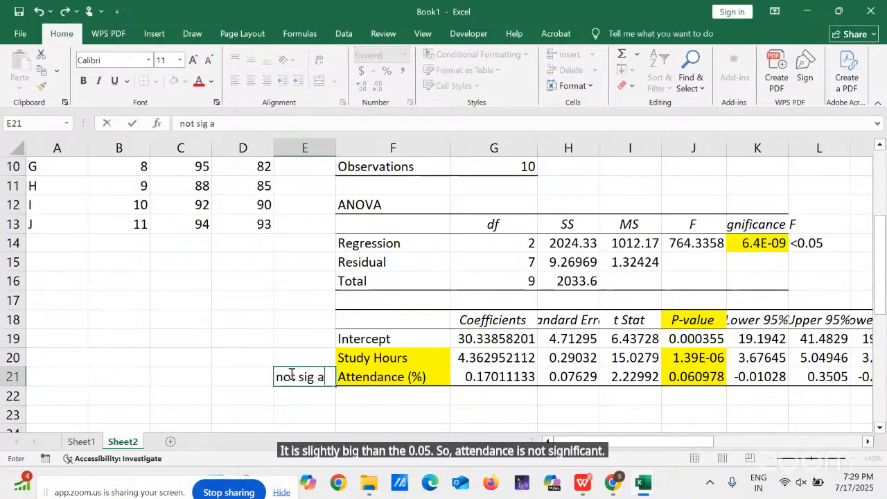
type("t 5%los")
key("Return")
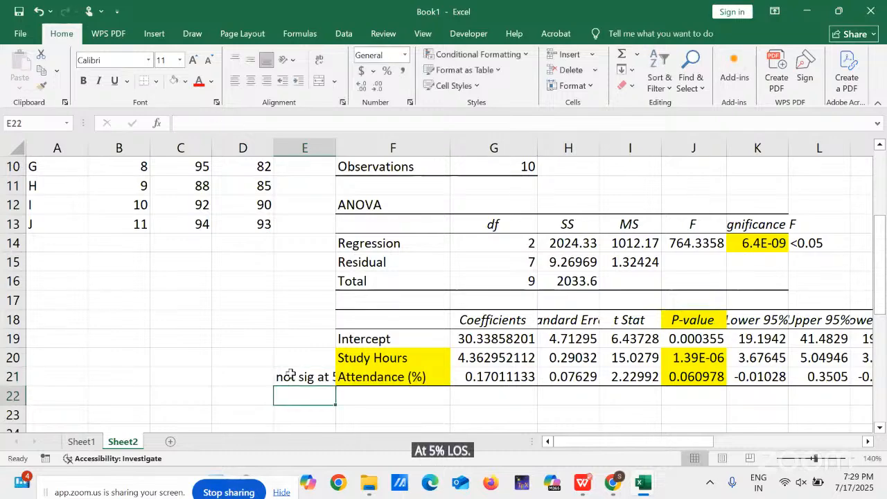
- Widen column E so the significance note in E21 fits entirely
left_click(283, 377)
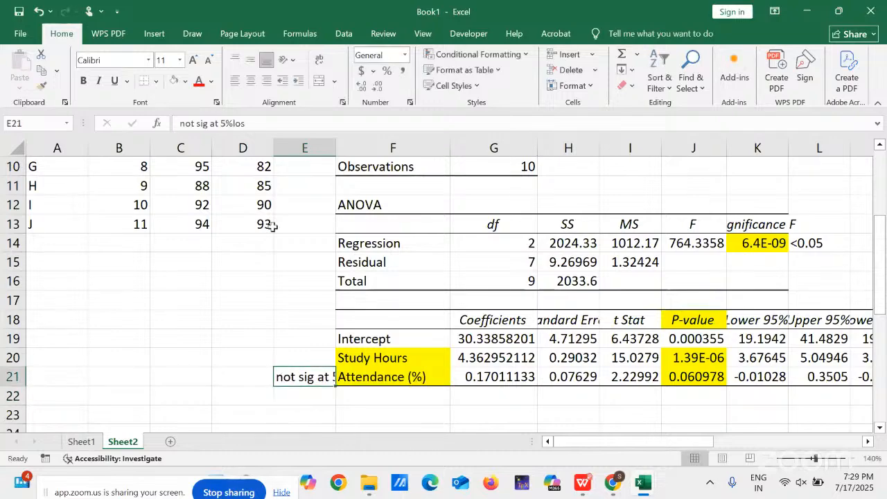
left_click_drag(335, 145, 383, 157)
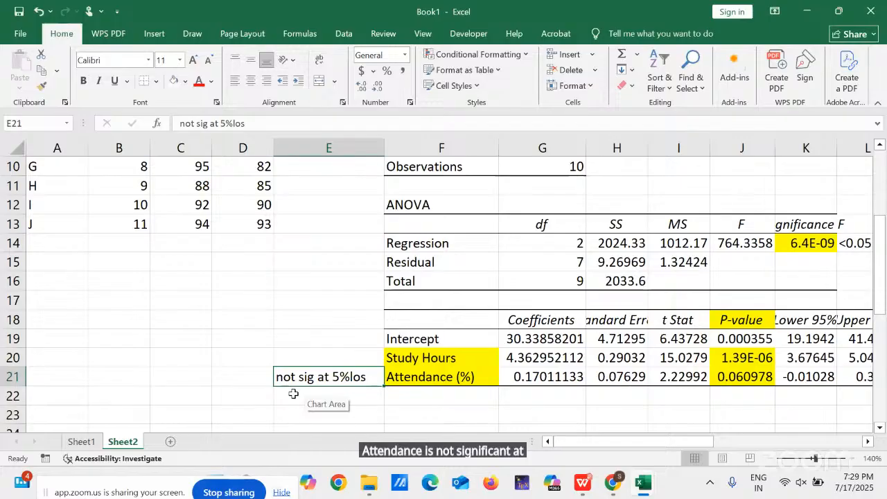
left_click(232, 380)
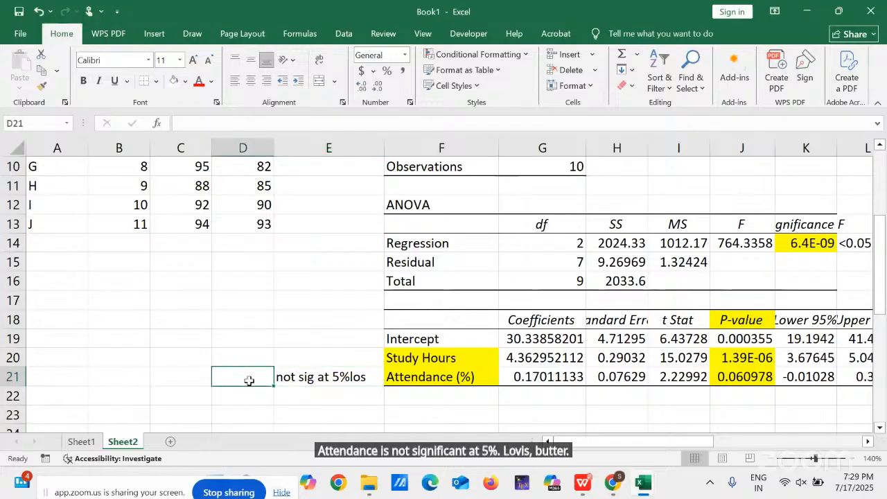
- Enter the note "but it is sig at 10% los" in E22 below the 5% note
left_click(294, 406)
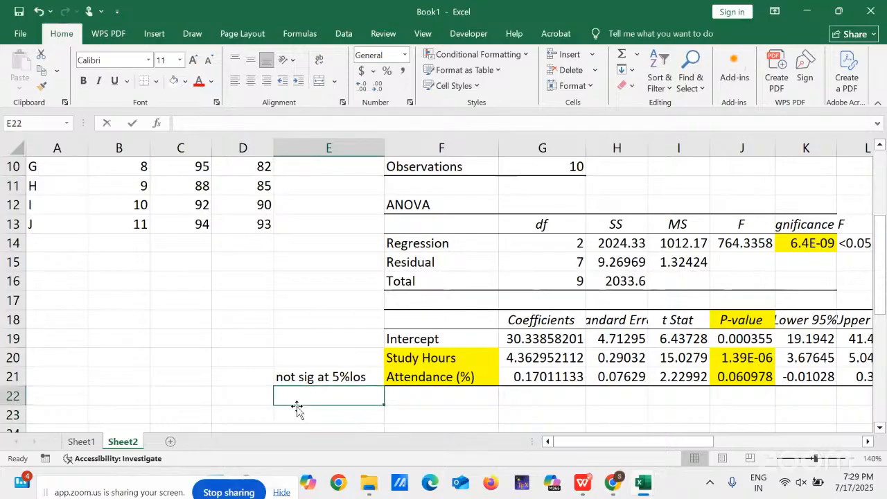
type("but it is sign")
key("BackSpace")
type("at 10")
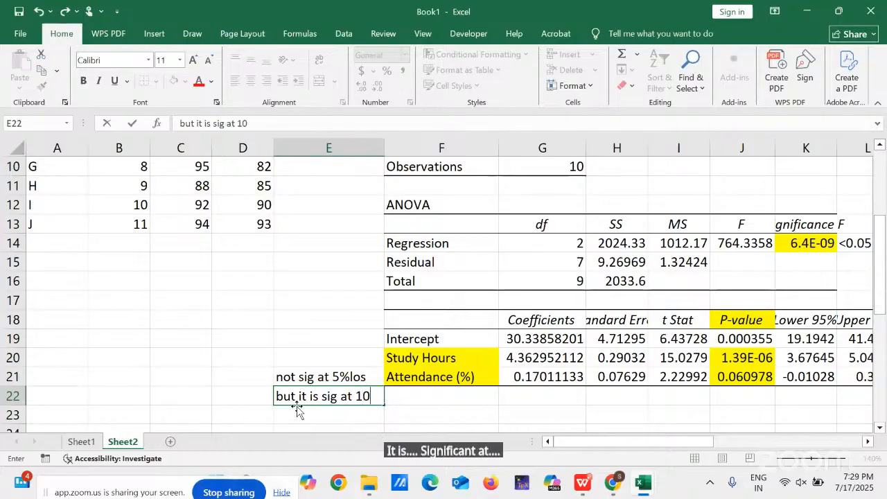
type("% los")
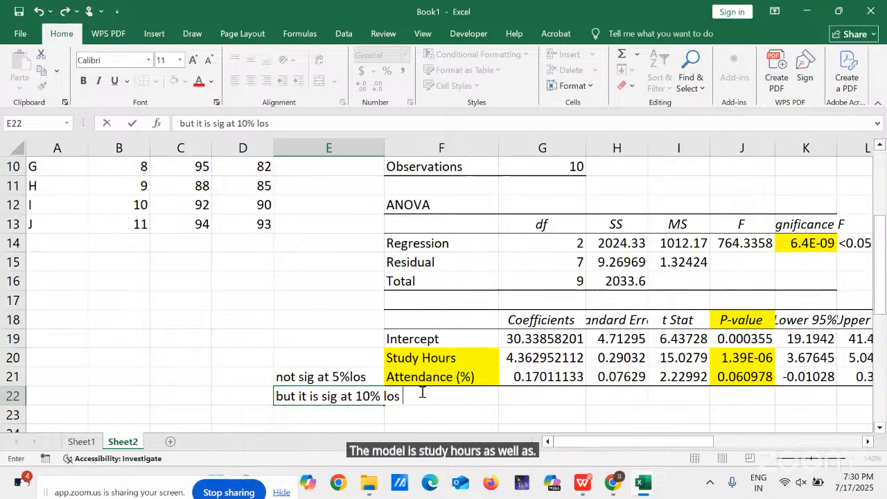
left_click(308, 339)
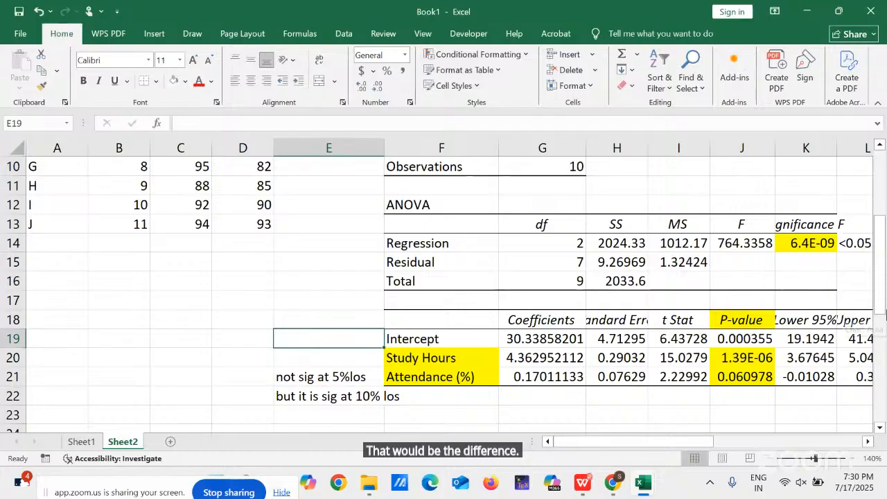
- Move the Normal Probability Plot off the stacked residual charts to the area around columns T to Z, starting near row 2
left_click_drag(881, 305, 880, 208)
left_click_drag(584, 441, 737, 438)
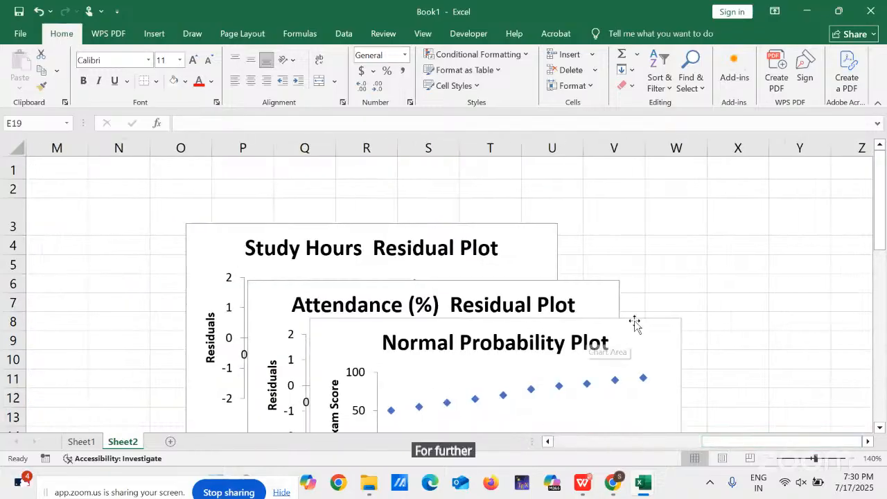
left_click_drag(627, 330, 791, 195)
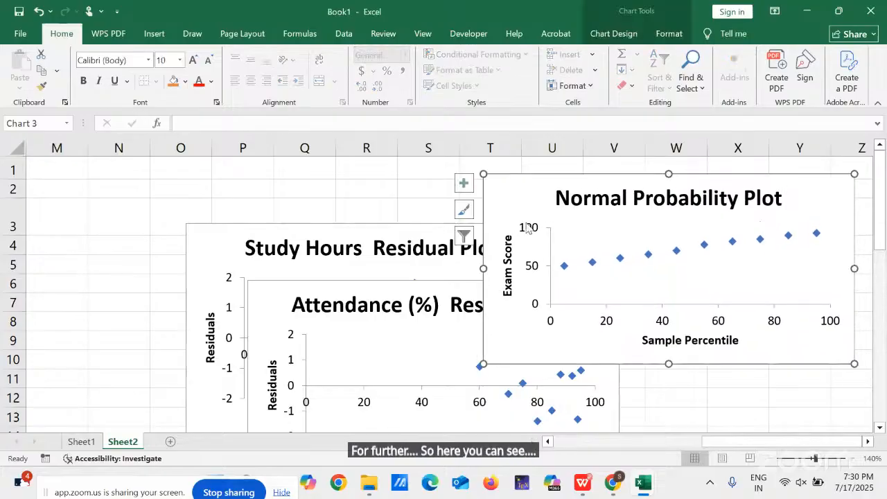
- Separate the residual plots, placing the Attendance (%) chart over columns L to R and the Study Hours chart below the Normal Probability Plot
left_click(264, 292)
left_click_drag(264, 292, 3, 307)
left_click_drag(341, 298, 112, 272)
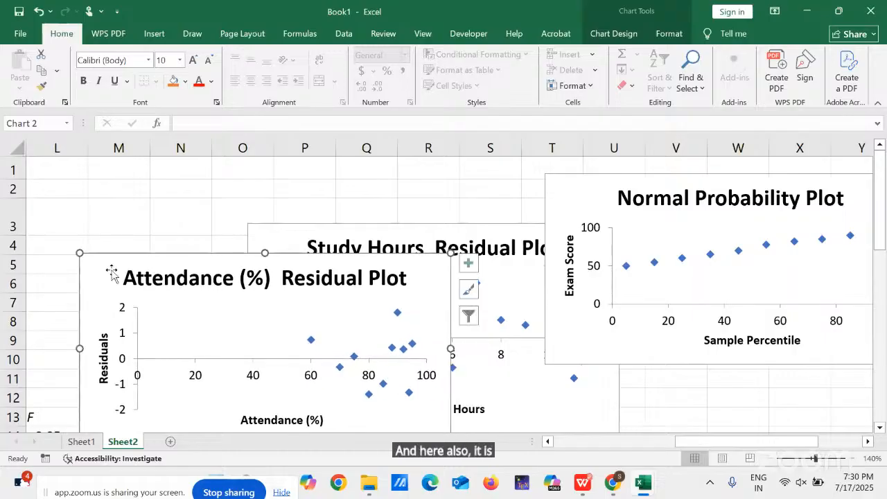
left_click(414, 232)
left_click_drag(294, 232, 513, 336)
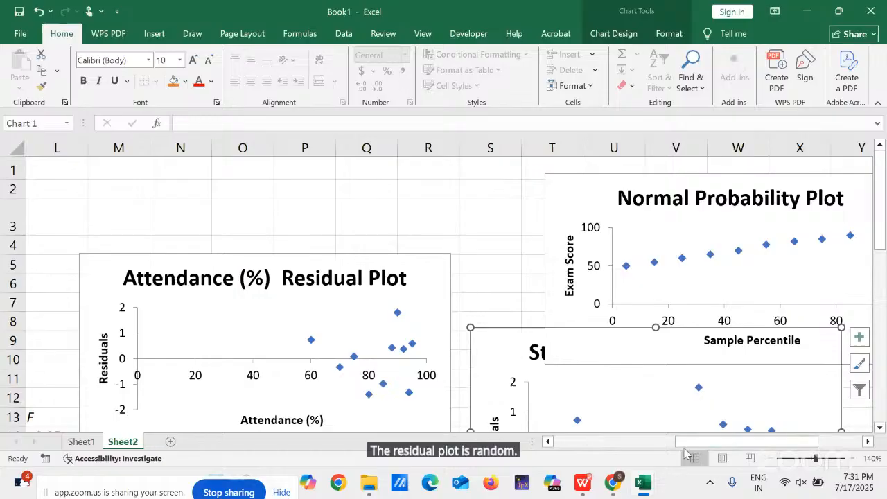
- Fill the Coefficients column of the regression output, G18:G21, with light green
left_click_drag(689, 442, 525, 447)
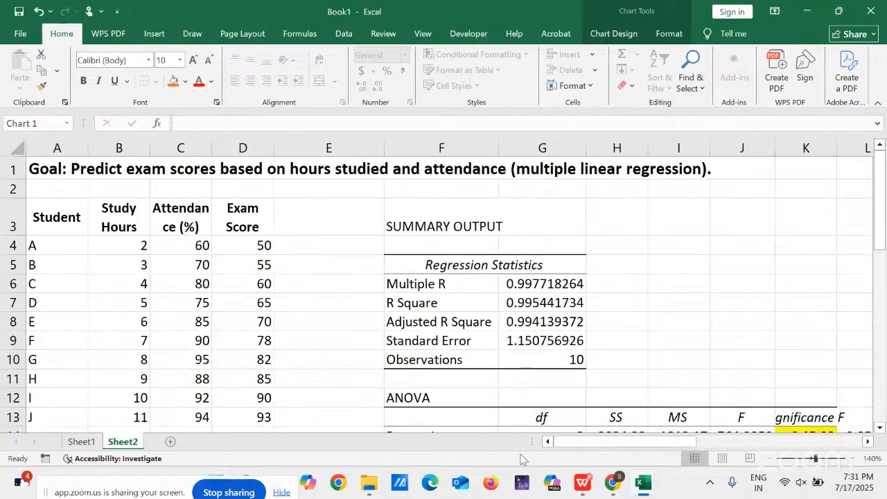
left_click_drag(880, 199, 882, 288)
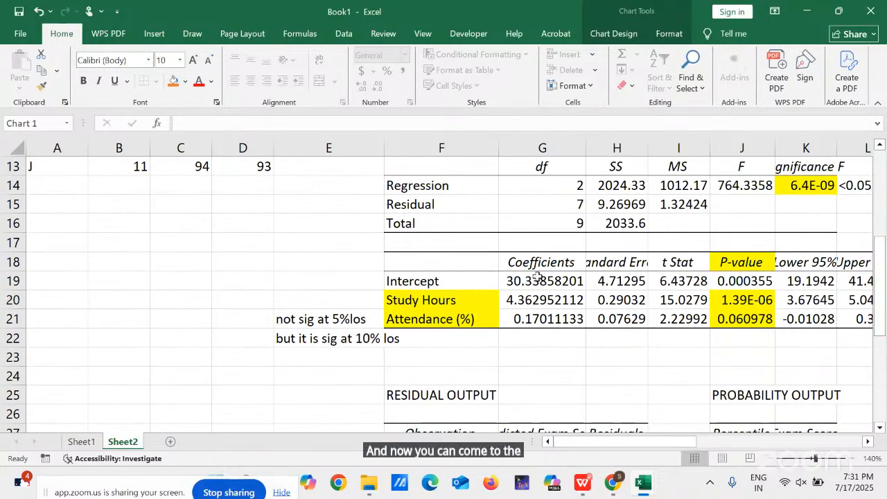
left_click_drag(523, 267, 532, 323)
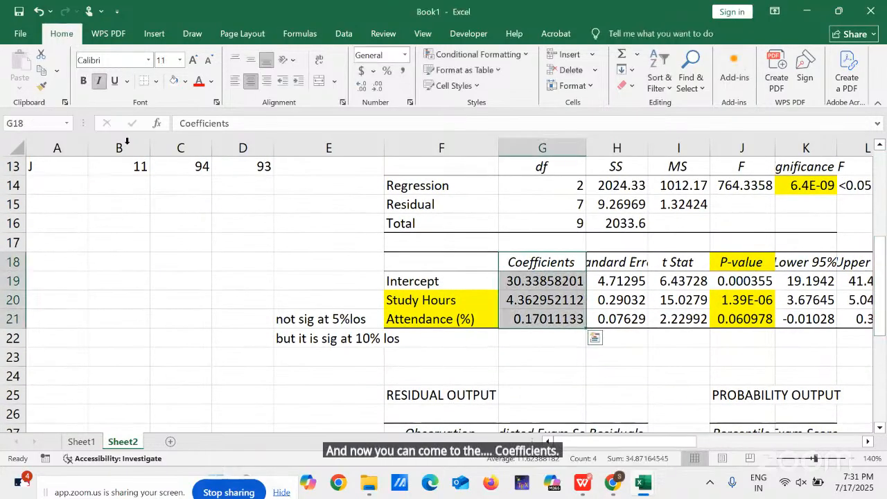
left_click(185, 81)
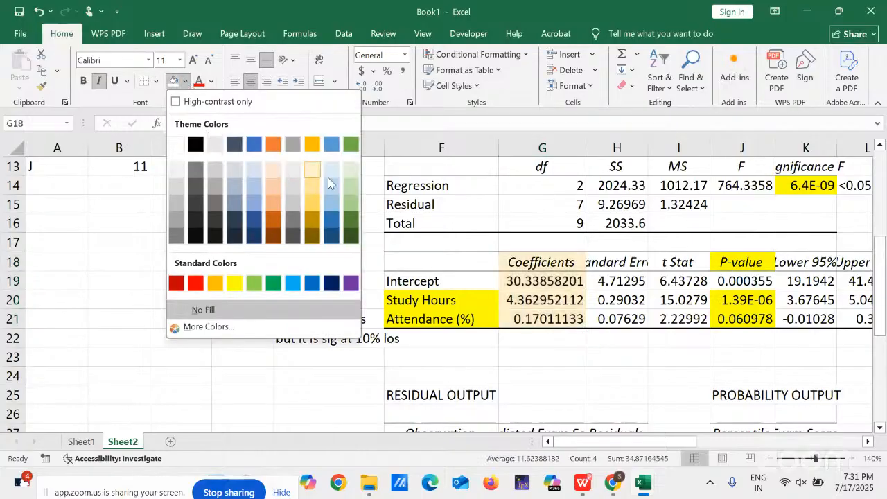
left_click(351, 184)
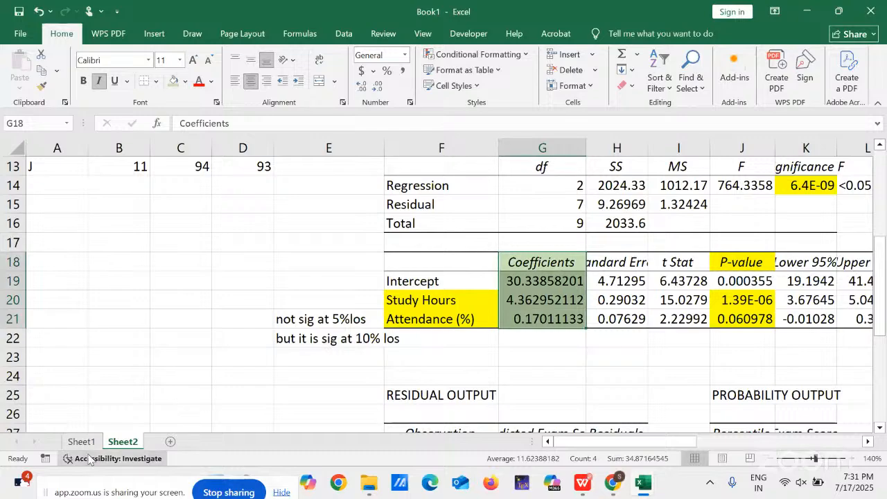
- Write the prediction equation "Exam Score=30.33+4.36x Study hours +0.17xAttendance" as text in B24
left_click(97, 372)
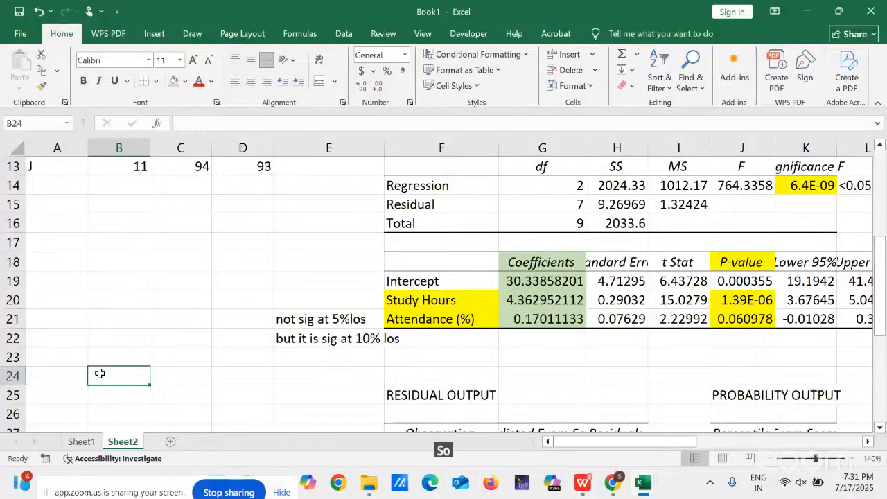
type("Exam S")
type(" ore")
key("BackSpace")
key("BackSpace")
key("BackSpace")
type("core")
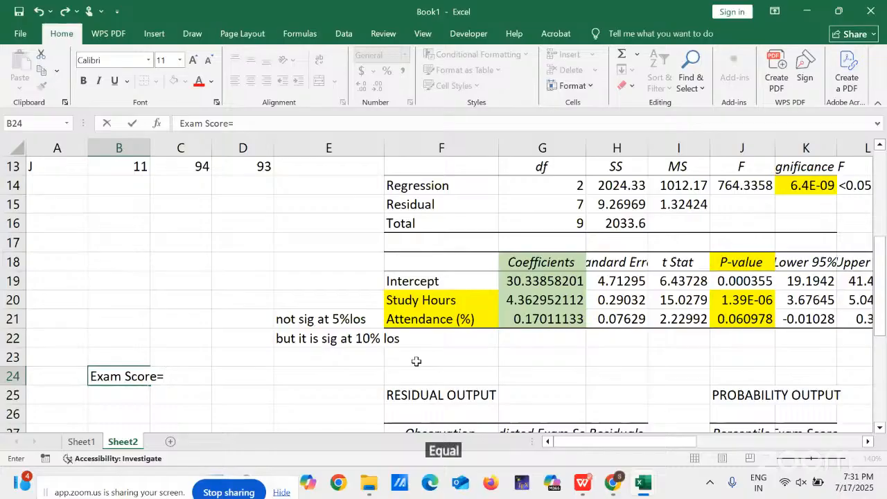
type("=30.33")
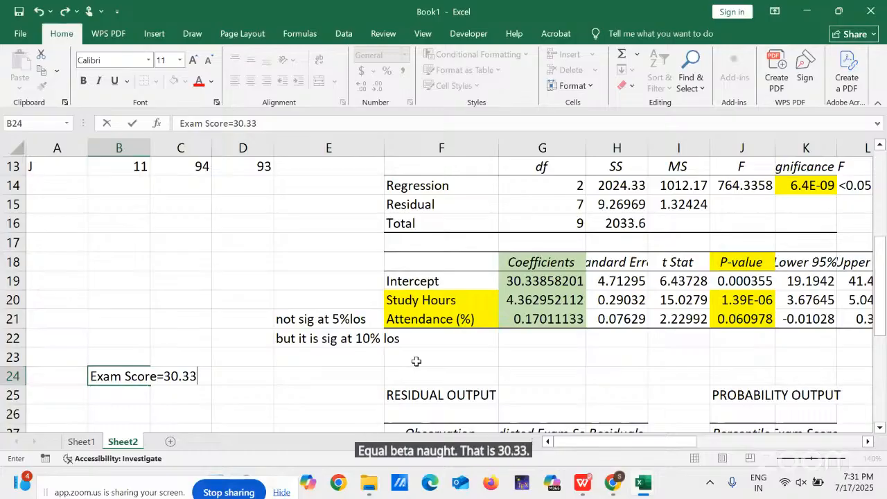
type("+3")
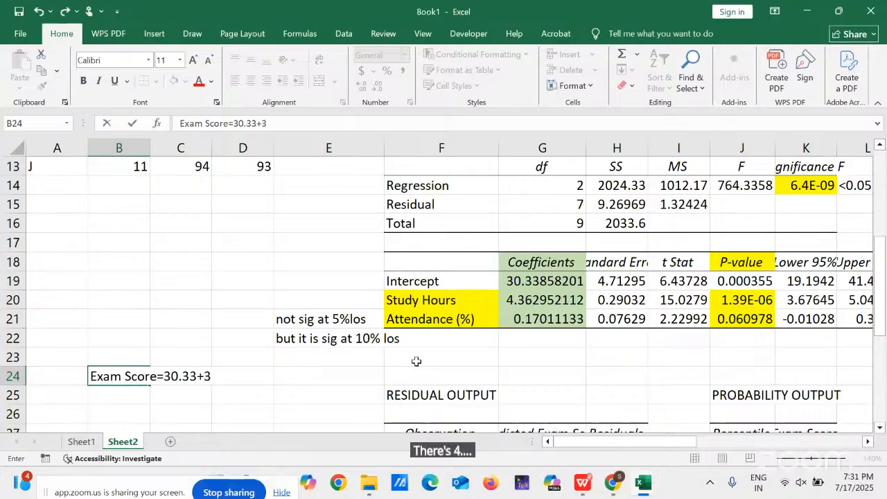
key("BackSpace")
type("4.36")
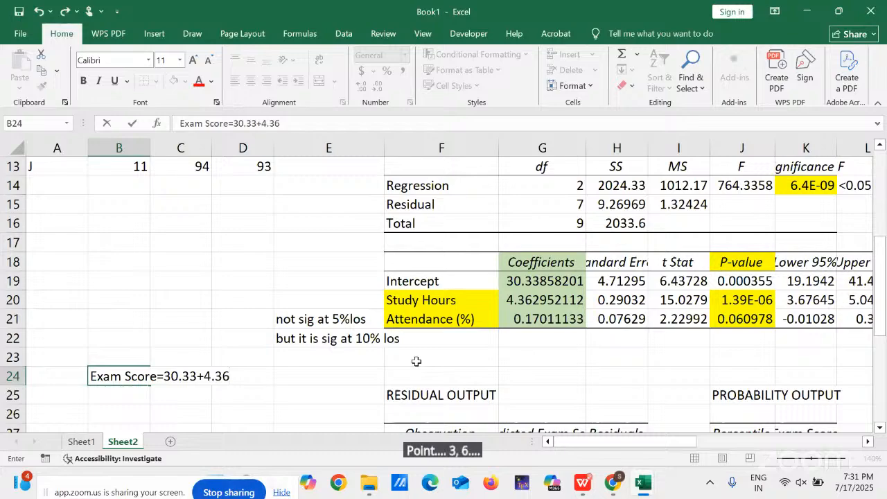
type("x Study hours +")
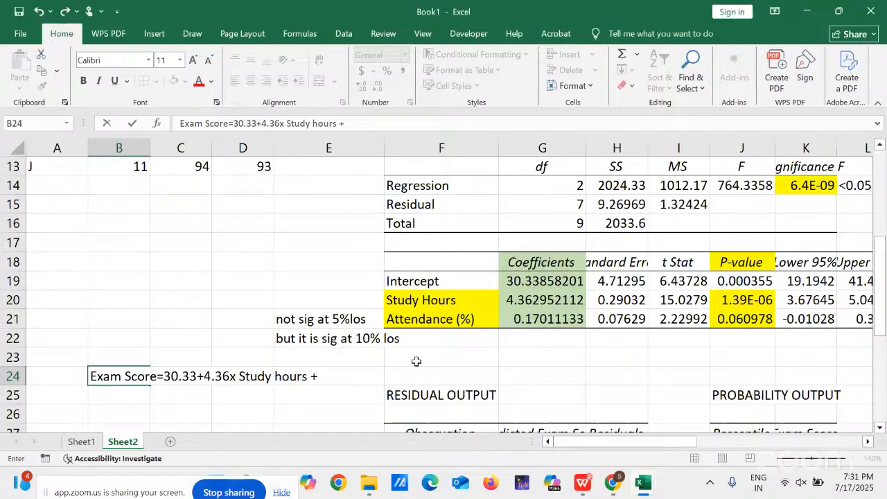
type("0.17")
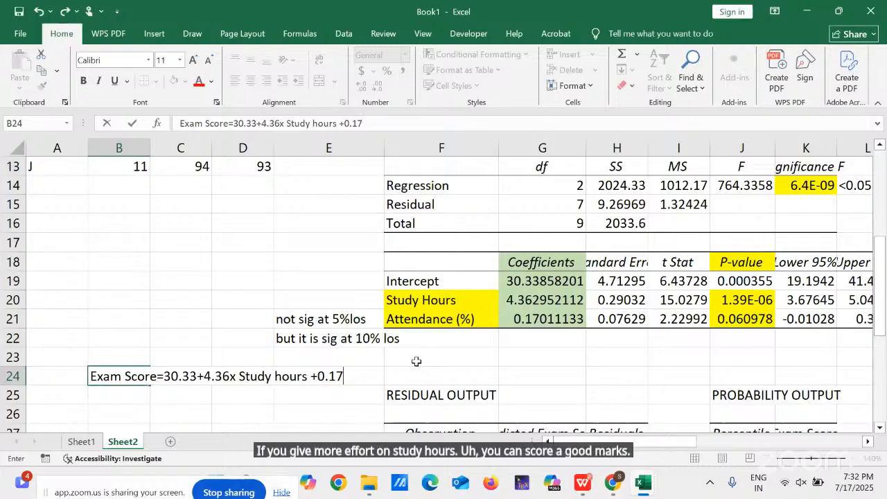
type("xAtte")
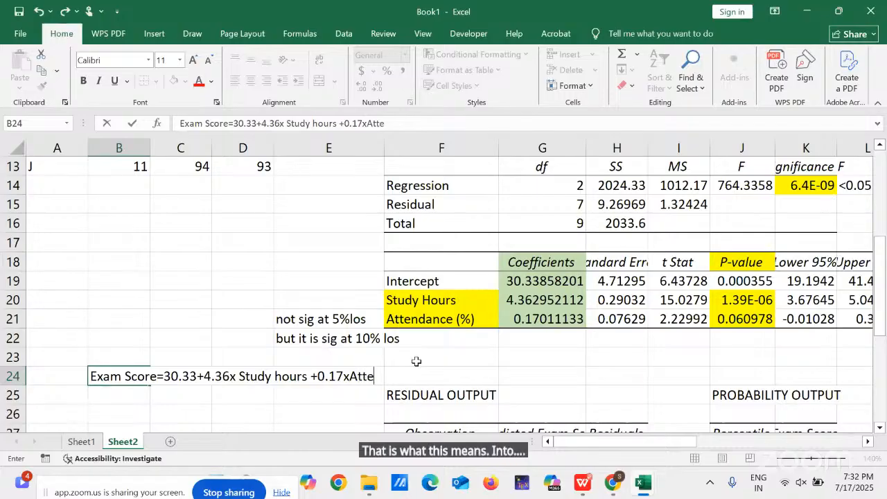
type("ndanc")
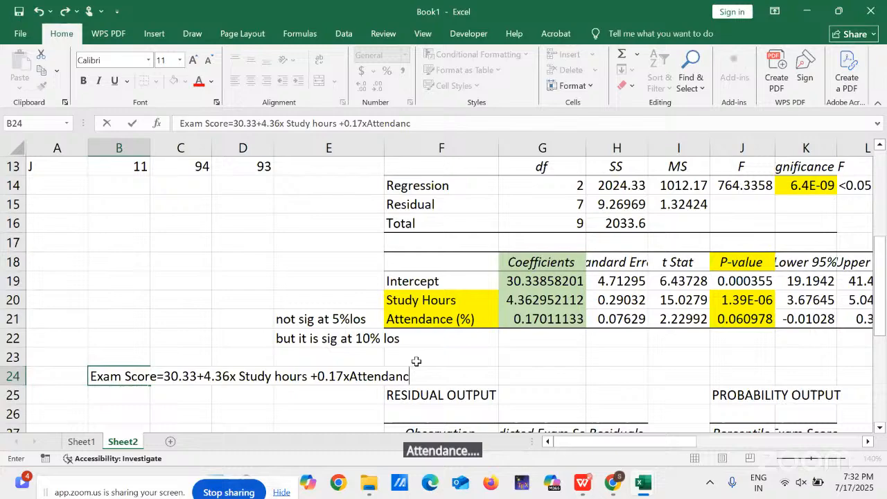
type(" ee")
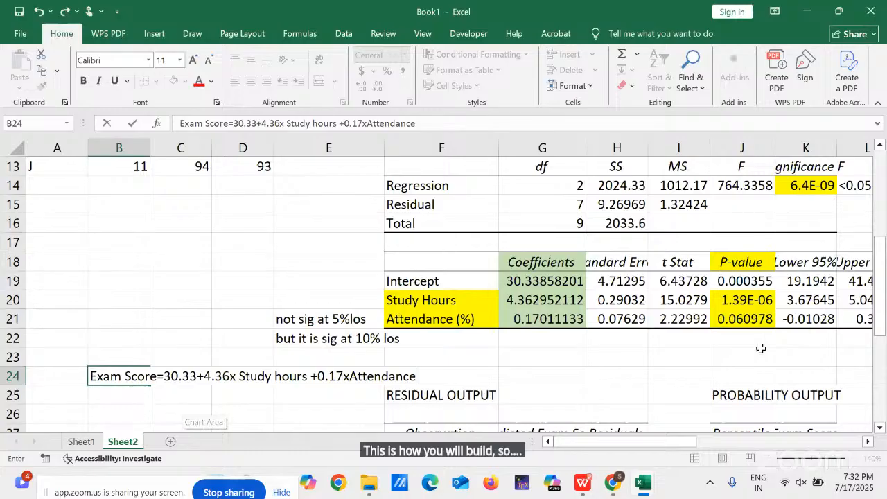
- Calculate a predicted score for 12 study hours in C27 with the formula =30.33+4.36*12
mouse_move(878, 291)
left_mouse_down()
mouse_move(879, 217)
mouse_move(873, 287)
left_mouse_up()
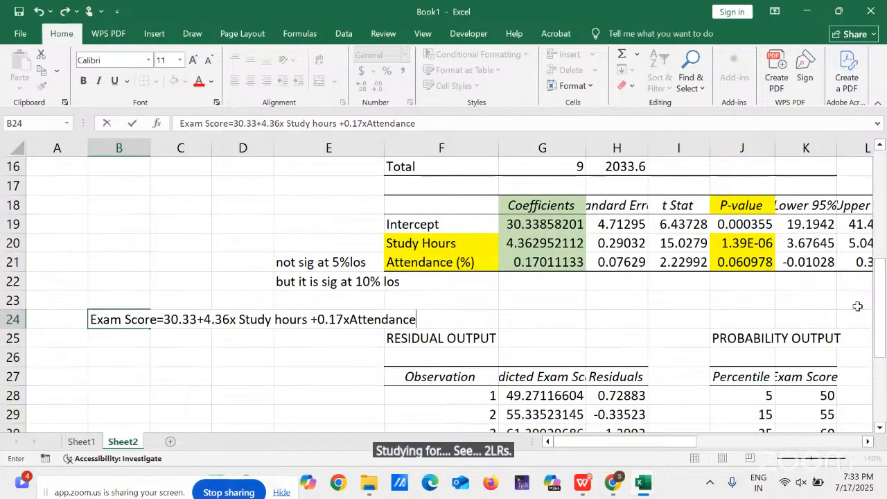
left_click(162, 376)
type("=")
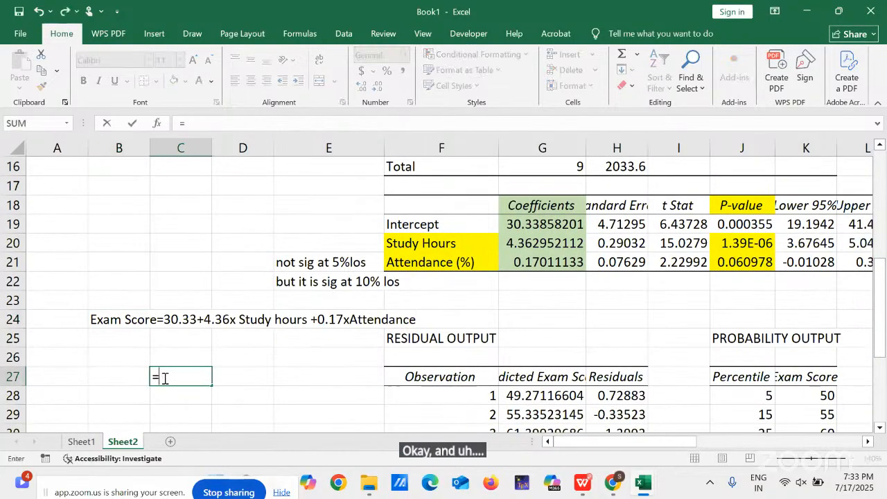
type("30.33")
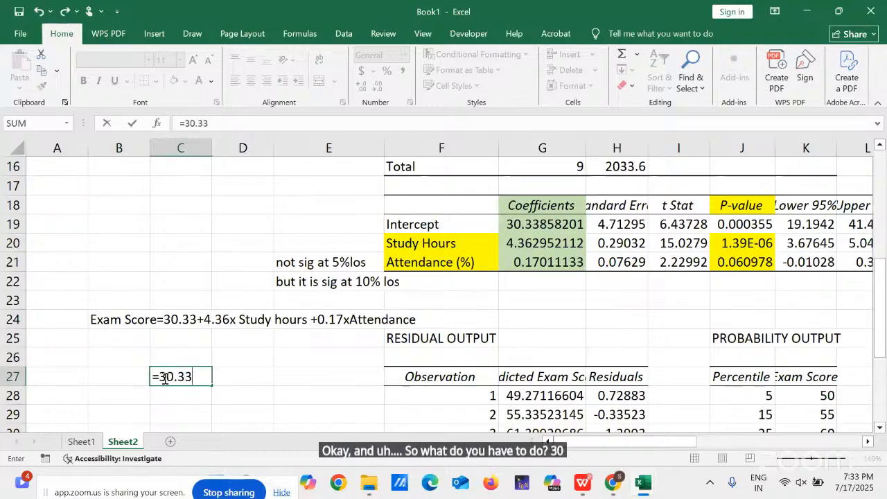
type("+")
type("4")
type(".")
key("BackSpace")
type(".3")
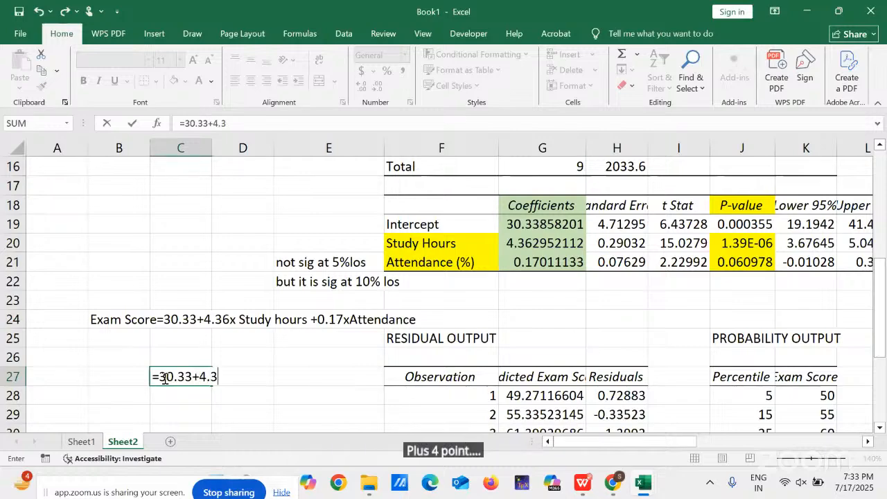
type("6")
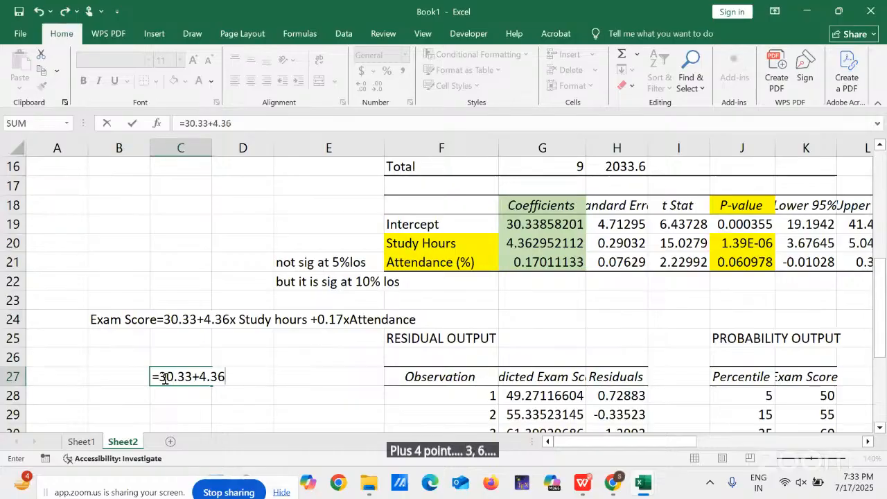
type("*12")
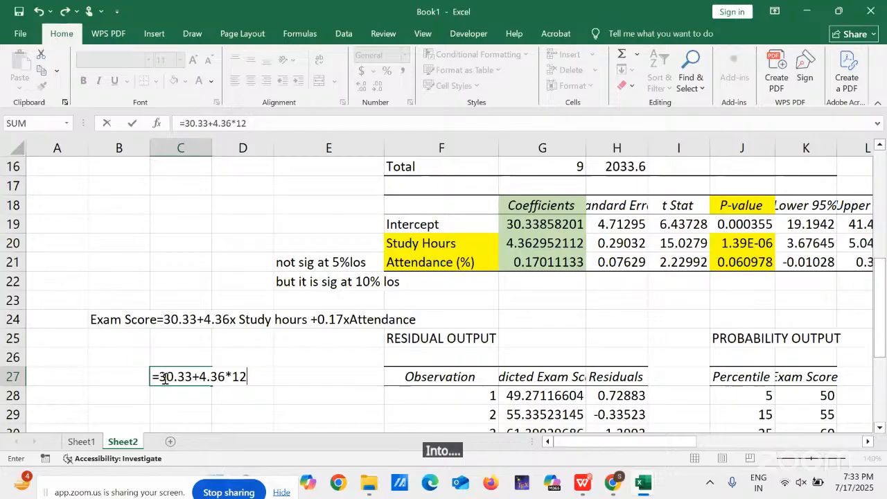
key("Return")
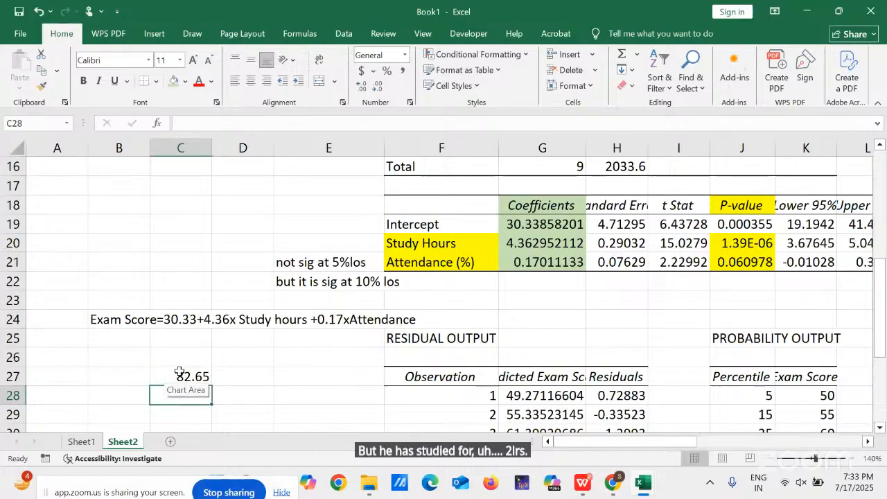
- Edit the formula in C27 to =30.33+4.36*3+0.17*50, covering 3 study hours and 50% attendance
left_click(178, 372)
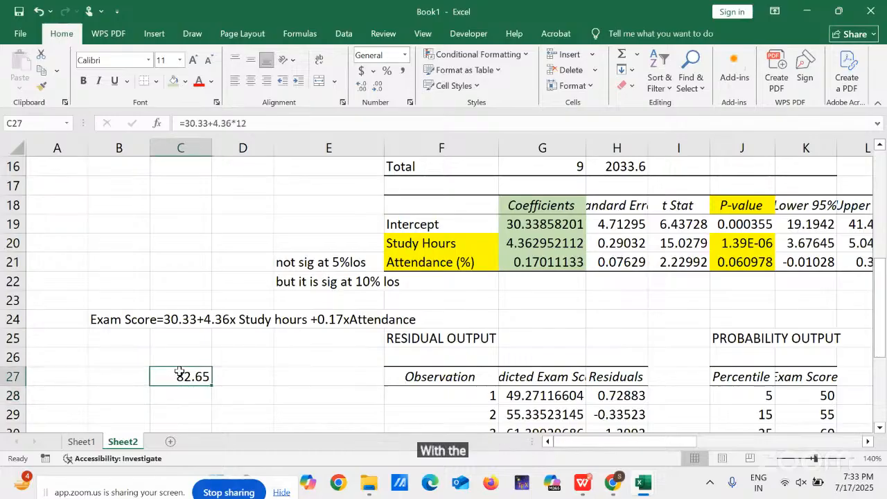
left_click(252, 122)
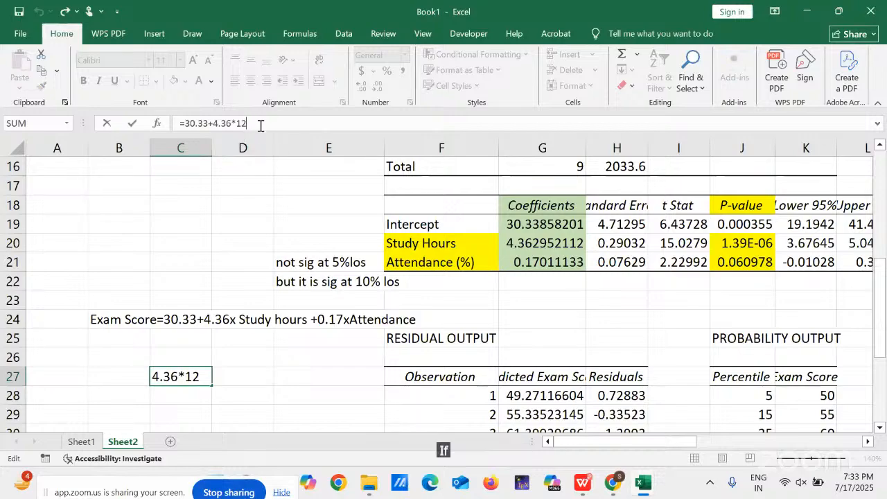
key("BackSpace")
key("BackSpace")
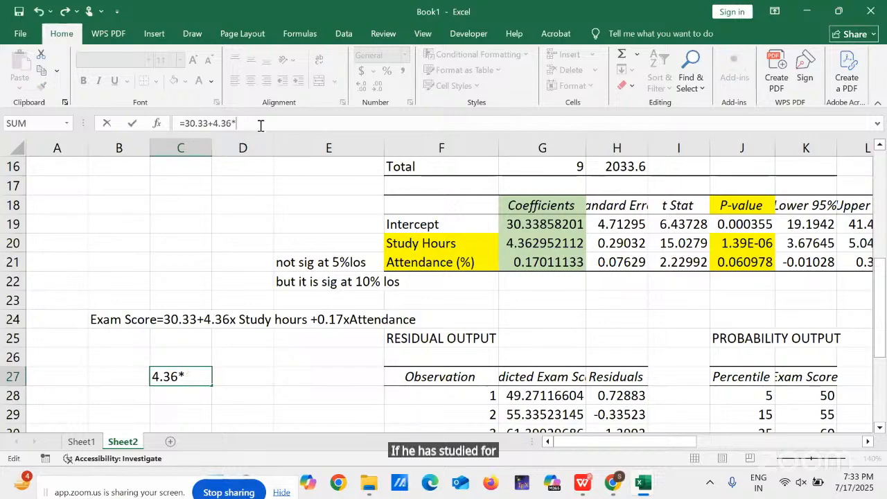
type("3")
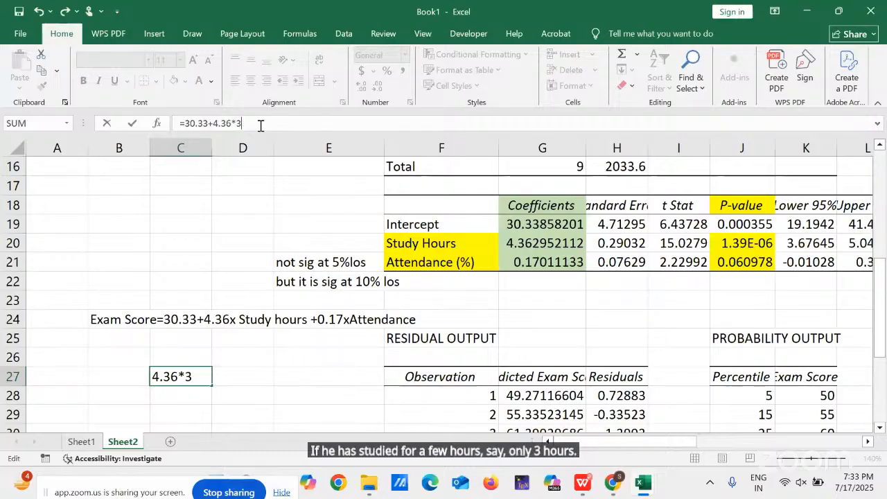
type("+0.")
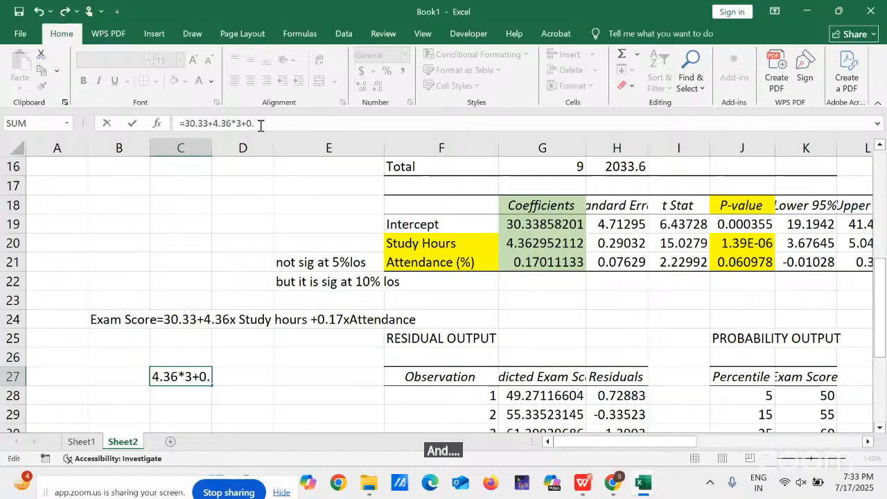
key("BackSpace")
key("BackSpace")
key("BackSpace")
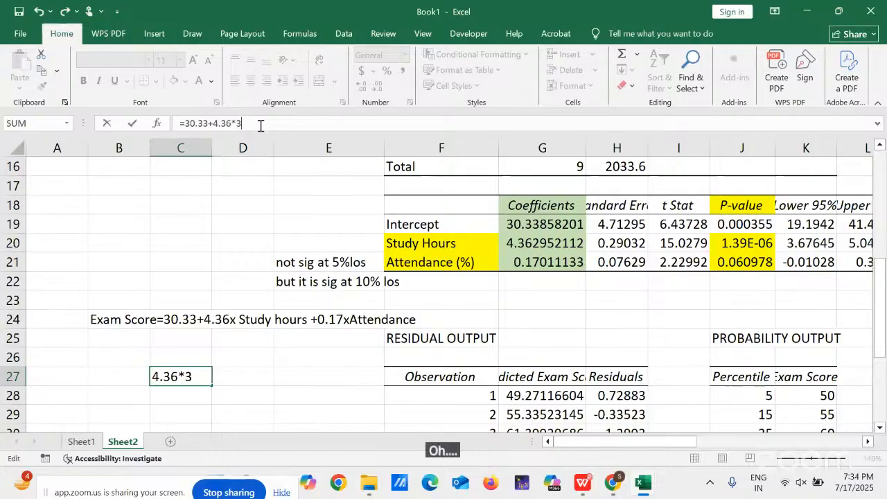
type("+0")
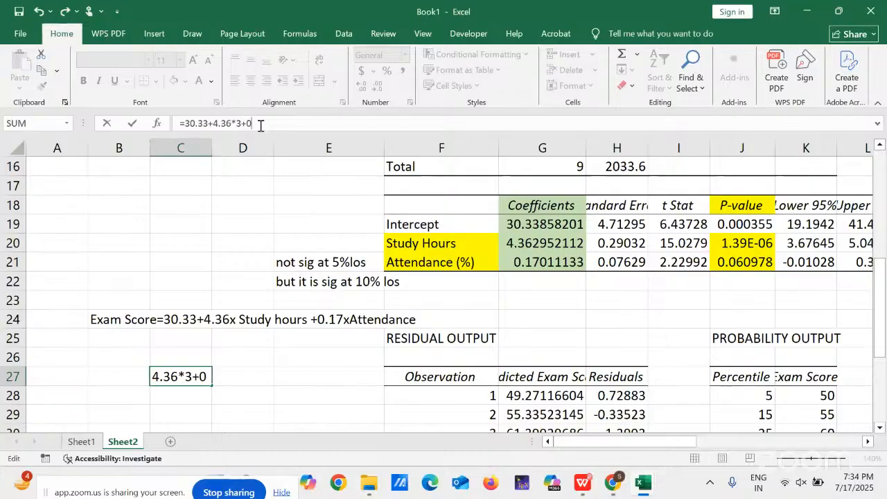
type(".1")
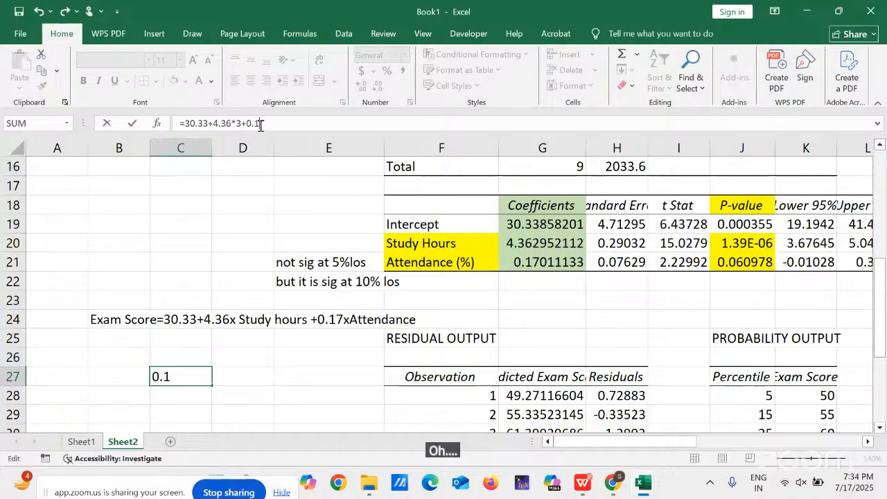
type("7*")
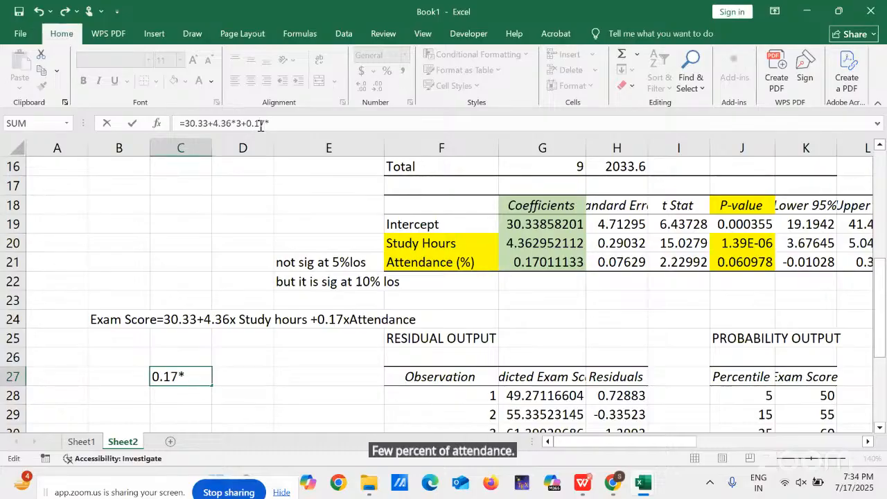
type("50")
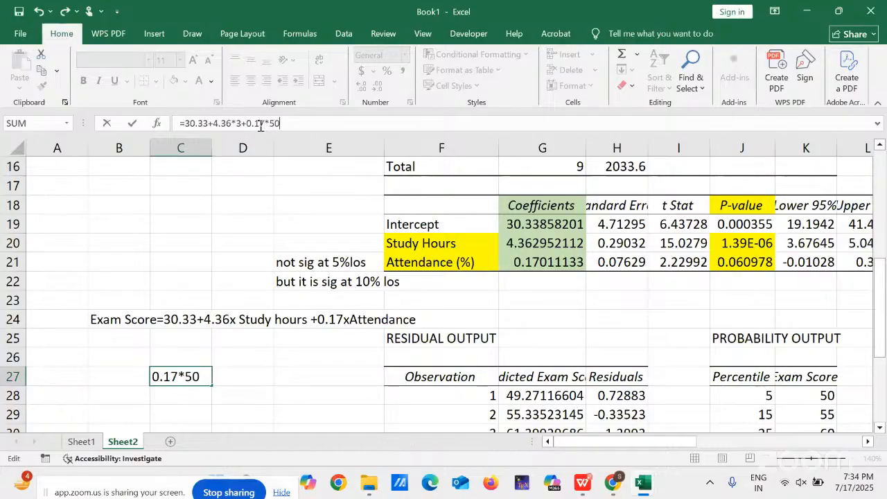
key("Return")
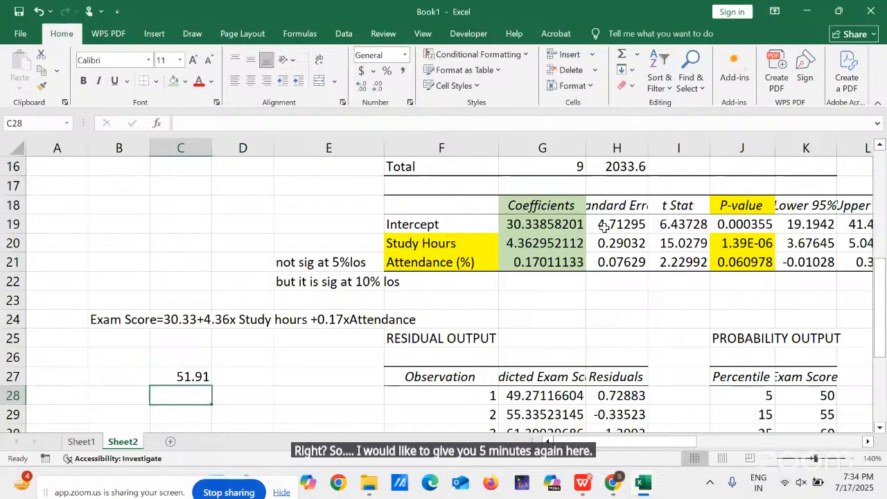
- Open the Correlation tool from the Data Analysis tools on Sheet2
left_click_drag(877, 353, 827, 289)
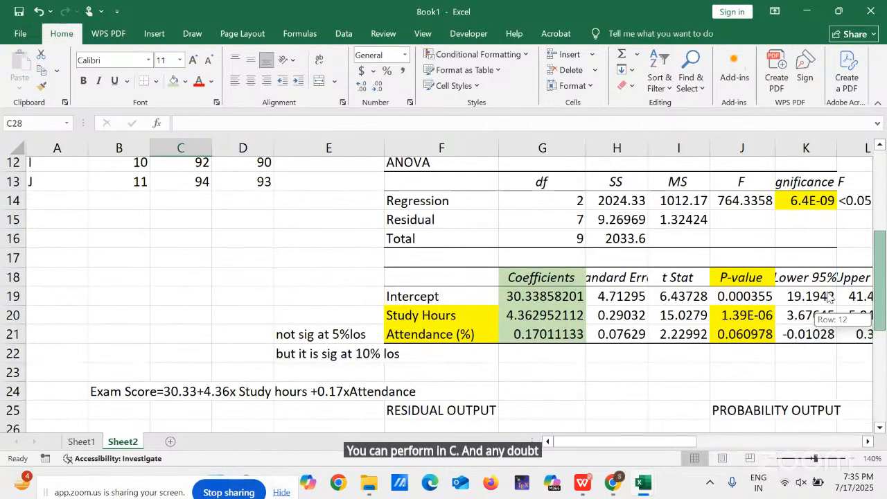
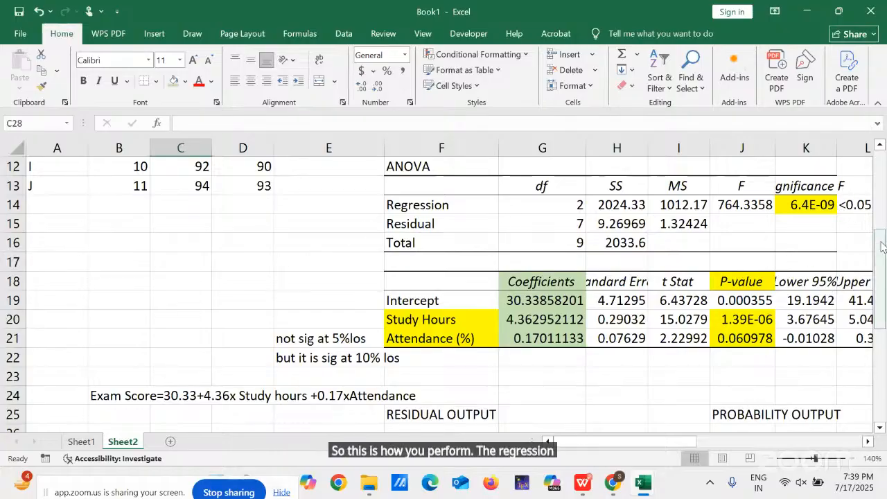
left_click_drag(882, 244, 883, 166)
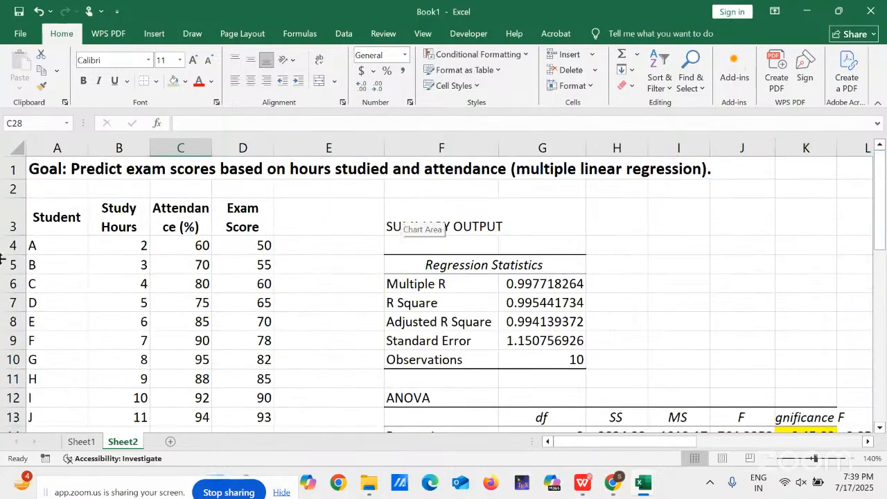
left_click_drag(881, 223, 880, 225)
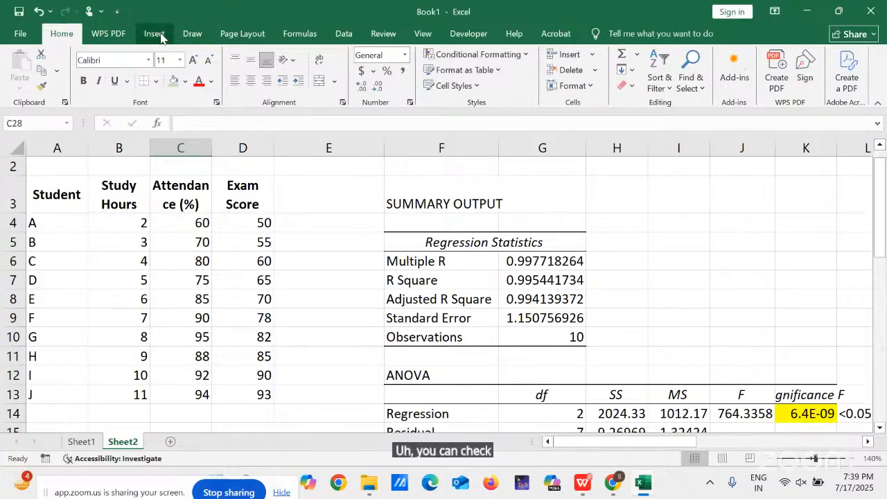
left_click(339, 39)
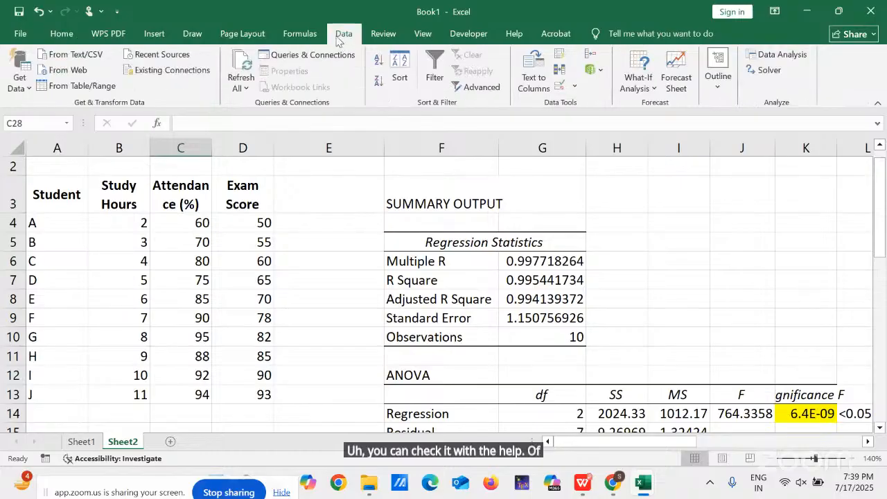
left_click(758, 57)
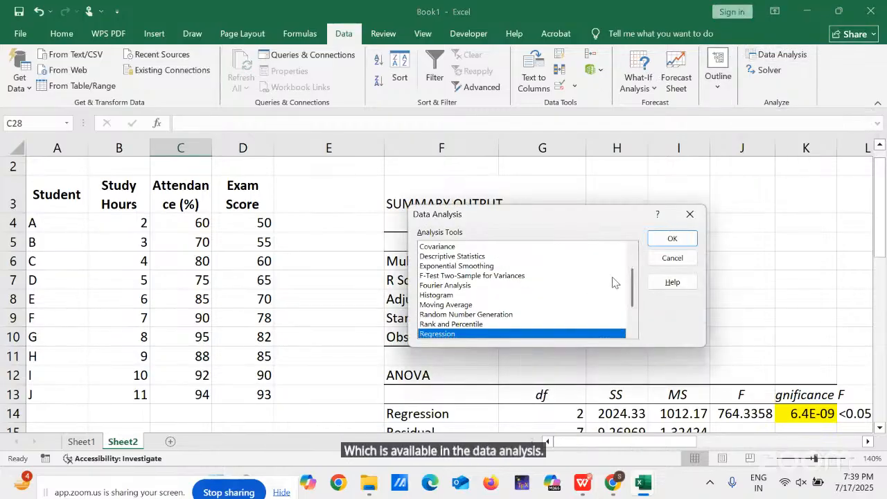
left_click_drag(632, 278, 634, 262)
left_click(440, 276)
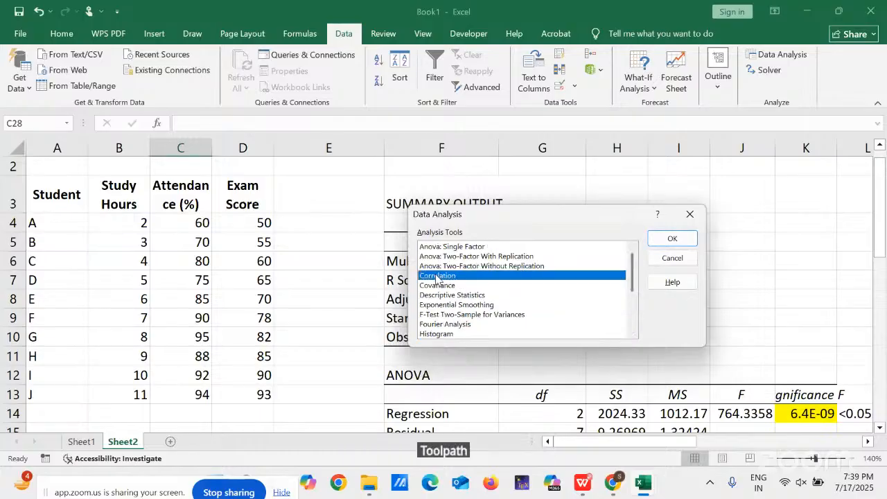
left_click(673, 240)
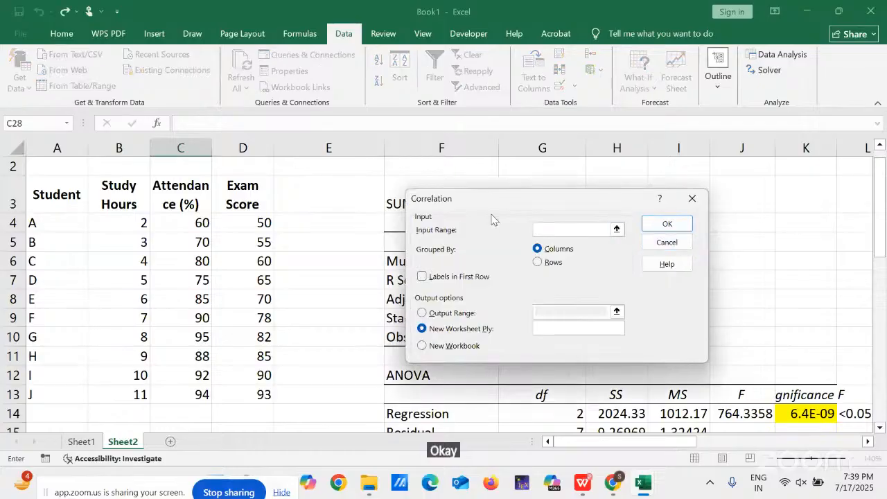
- Set the correlation input range to $C$11:$D$13 with labels in the first row, and choose an output range on the same sheet
left_click(115, 193)
left_click_drag(181, 355, 242, 397)
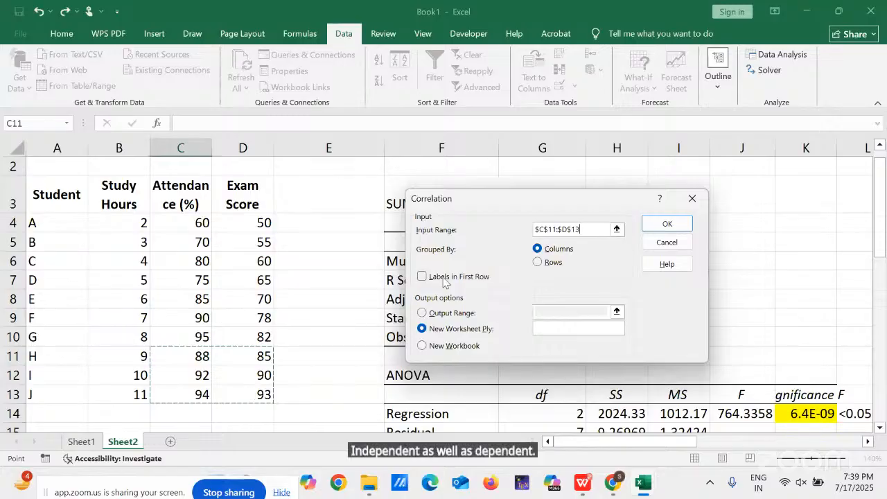
left_click(421, 277)
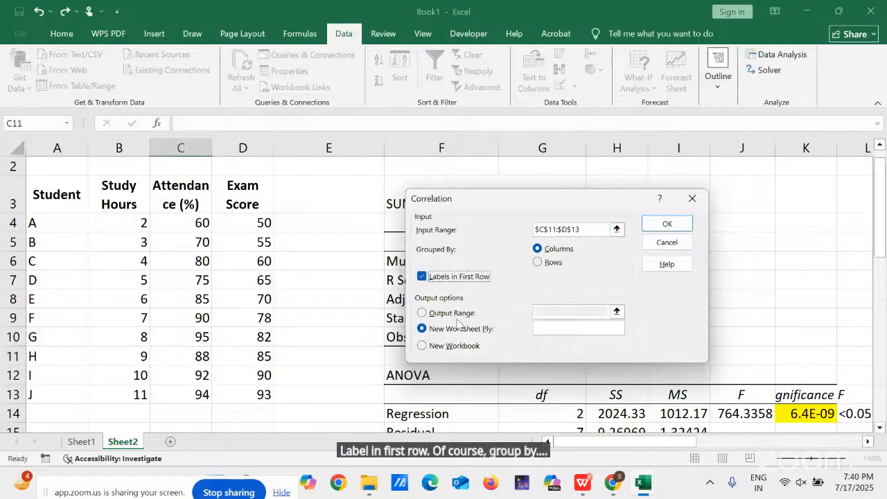
left_click(421, 313)
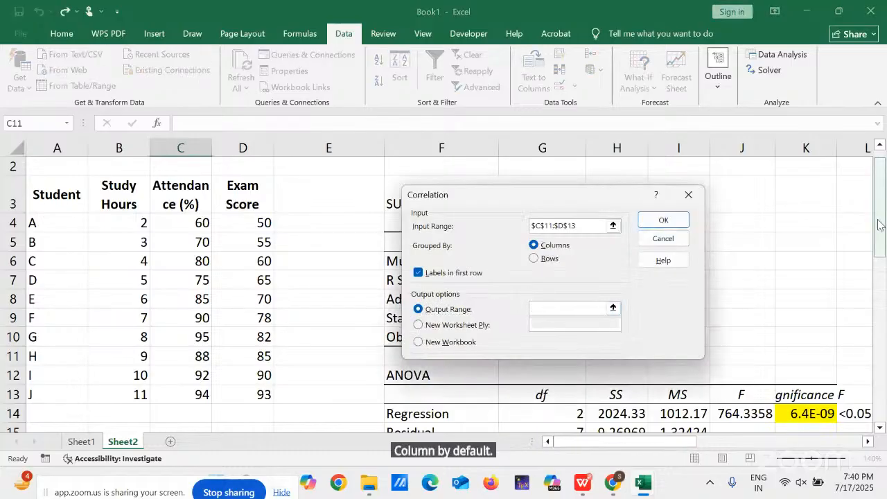
- Generate the correlation matrix at output cell $A$31, and undo the last change to it
left_click_drag(580, 204, 385, 287)
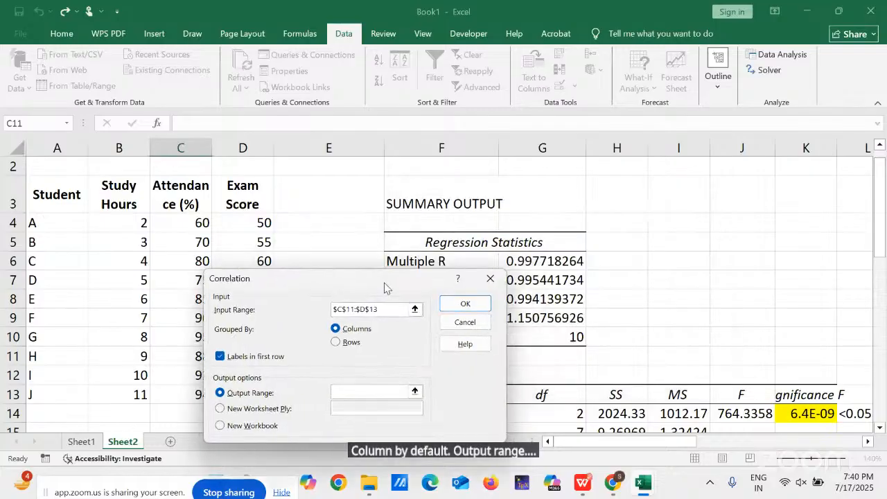
left_click_drag(654, 440, 635, 448)
left_click_drag(879, 258, 879, 274)
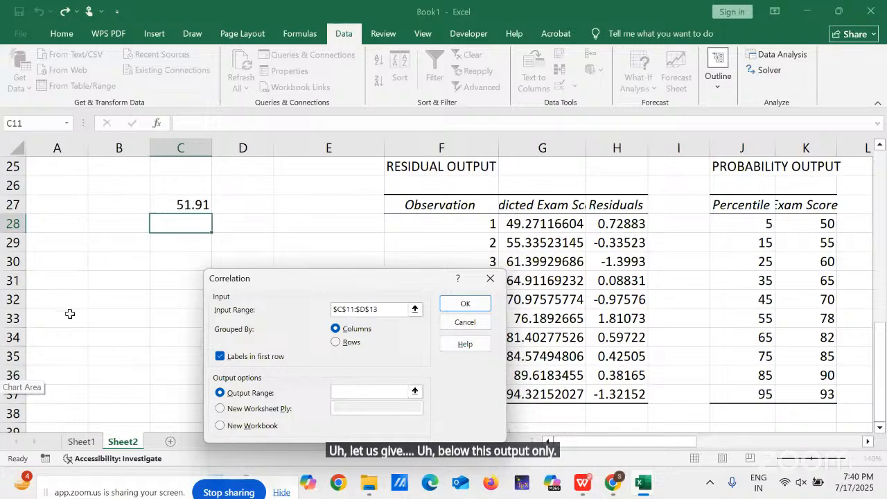
left_click(68, 284)
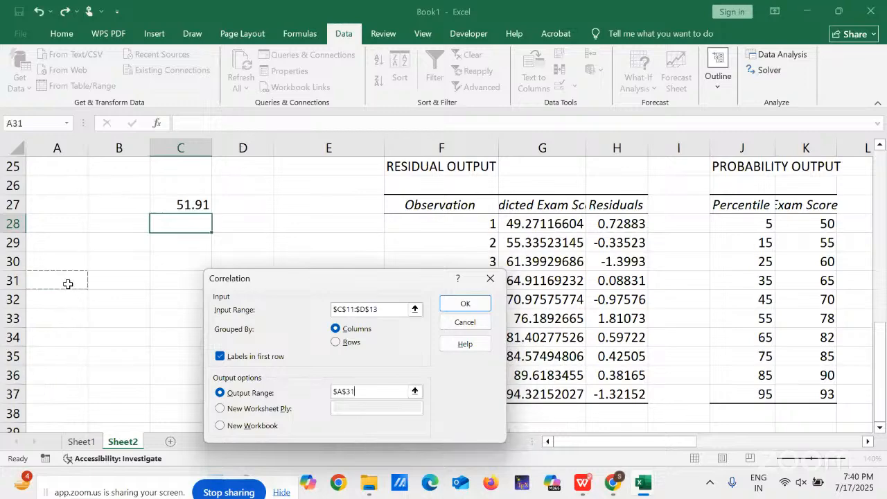
left_click(461, 305)
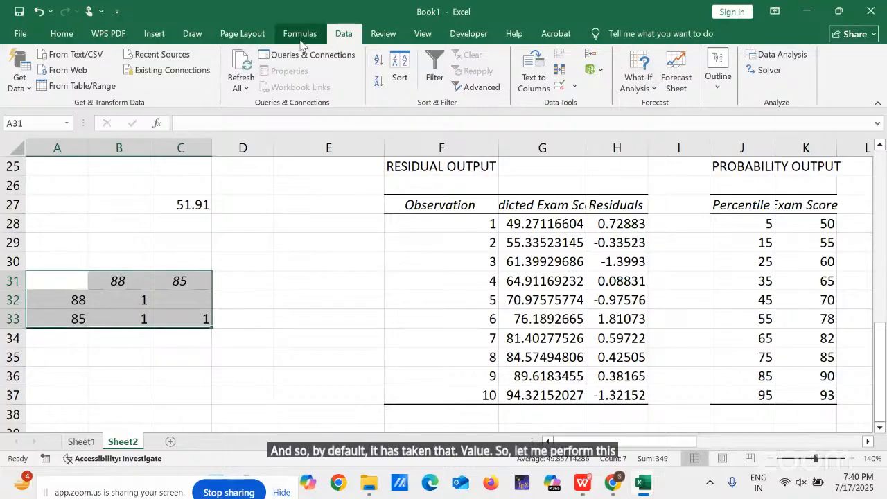
key("ctrl+z")
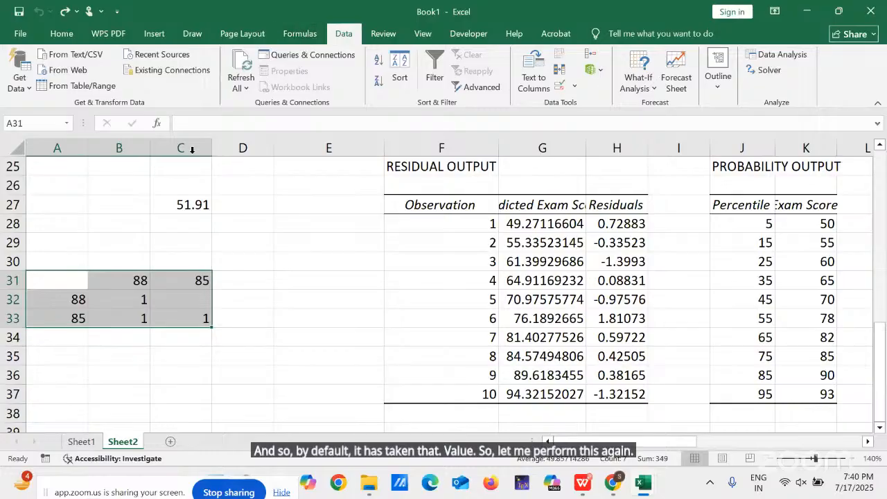
left_click_drag(879, 330, 884, 163)
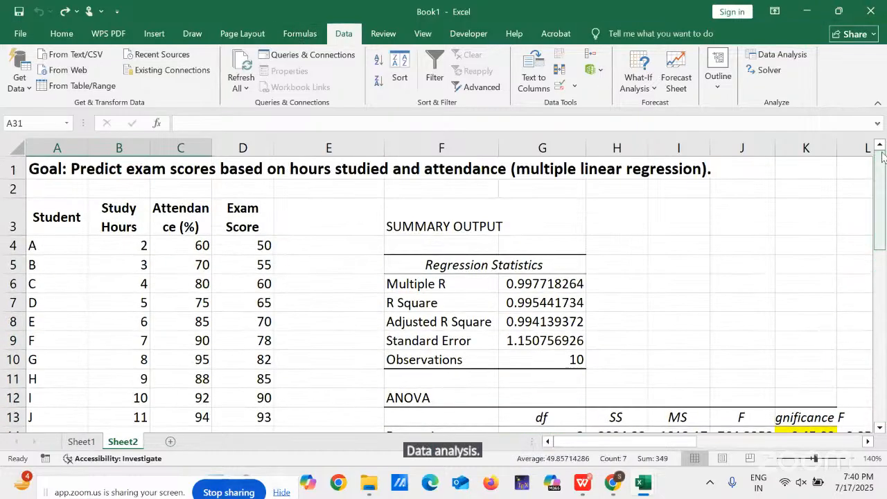
left_click(773, 54)
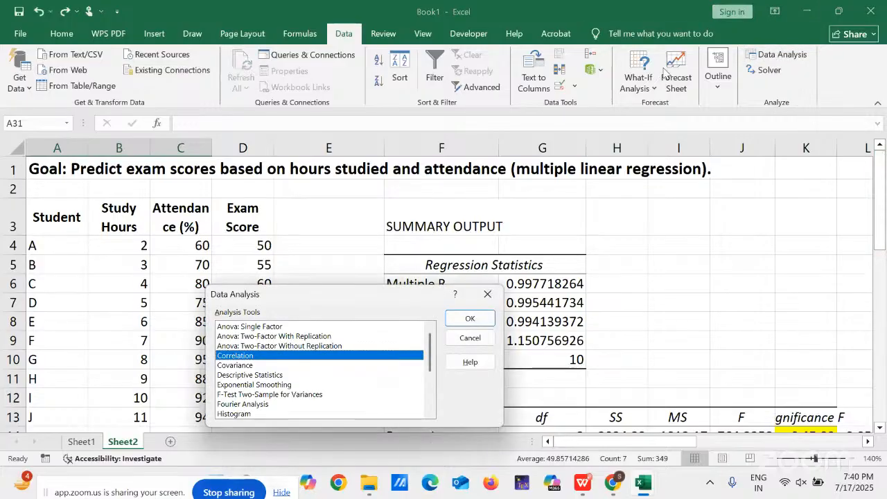
left_click(464, 319)
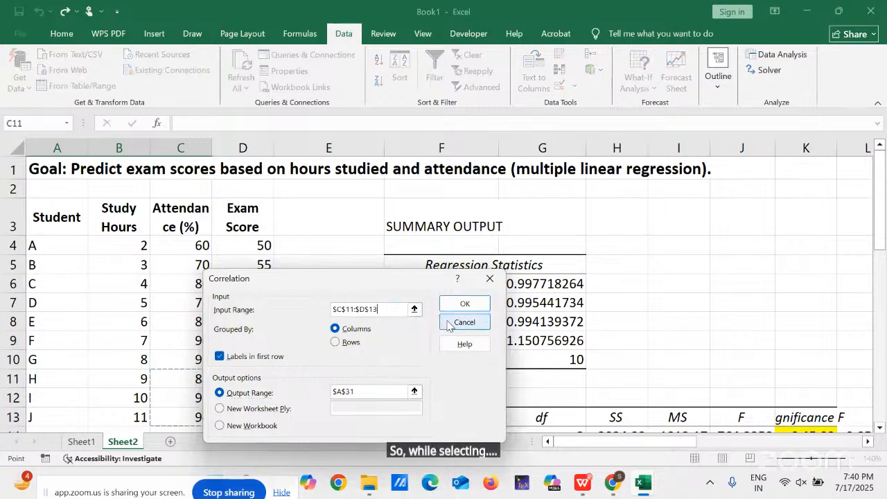
left_click(452, 323)
left_click(477, 339)
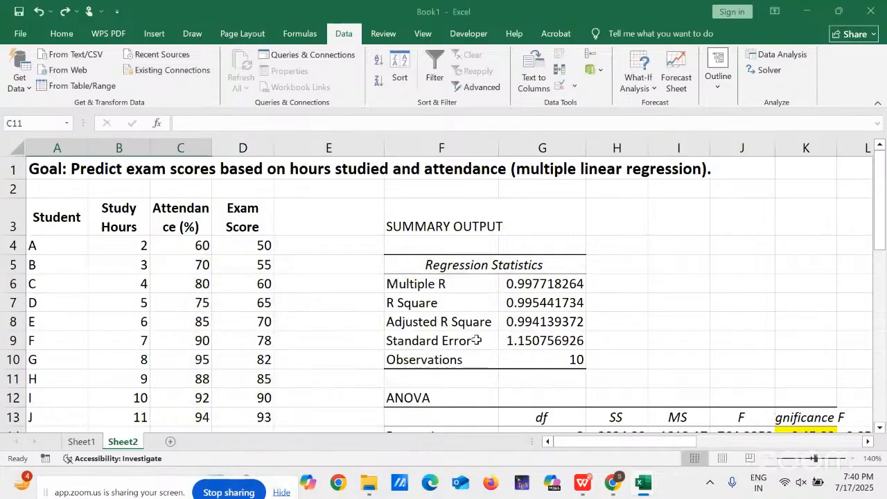
left_click_drag(880, 237, 880, 388)
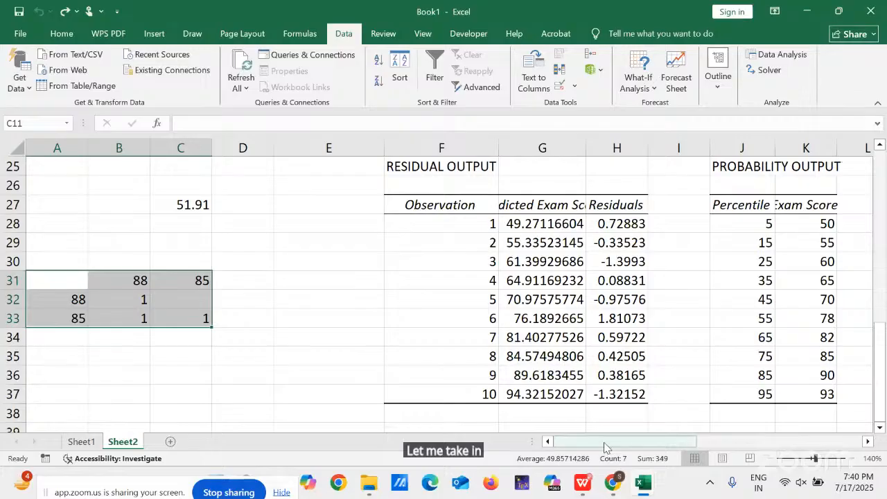
left_click(326, 340)
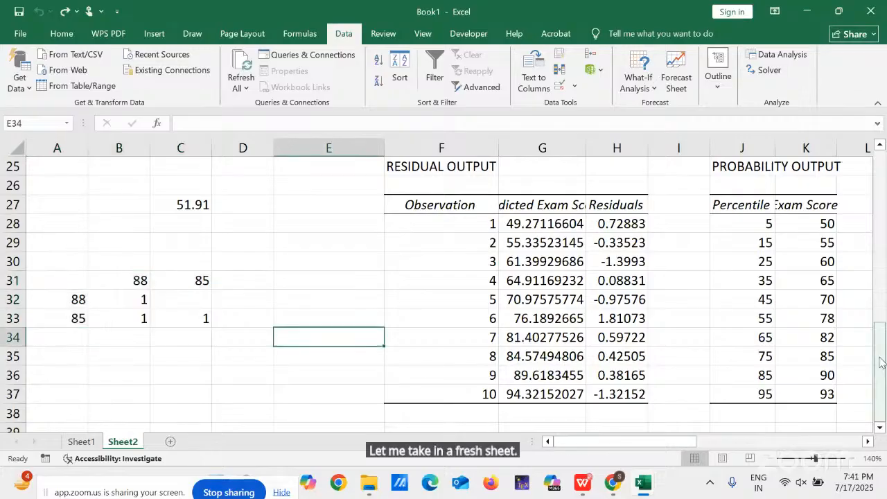
- Copy the Study Hours, Attendance and Exam Score data in B3:D13 and paste it at A1 of a new worksheet
left_click_drag(884, 370, 885, 173)
left_click_drag(107, 210, 237, 363)
left_click_drag(236, 363, 245, 422)
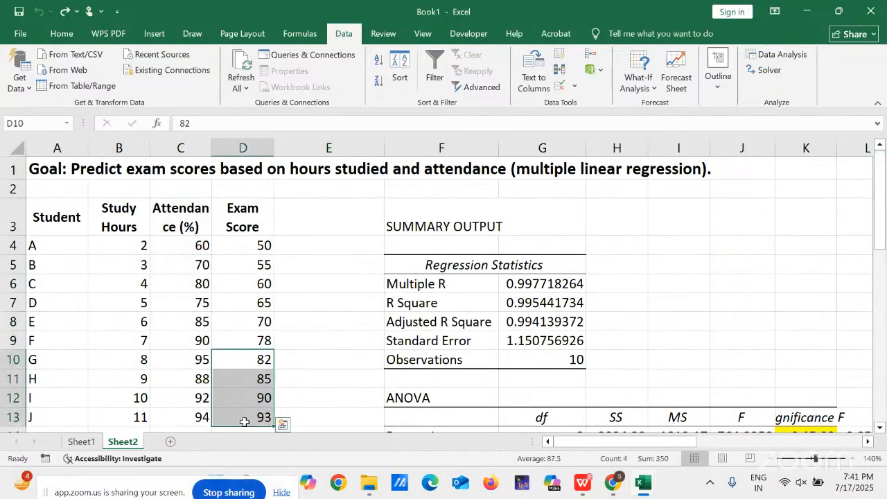
left_click_drag(130, 210, 266, 323)
key("ctrl+c")
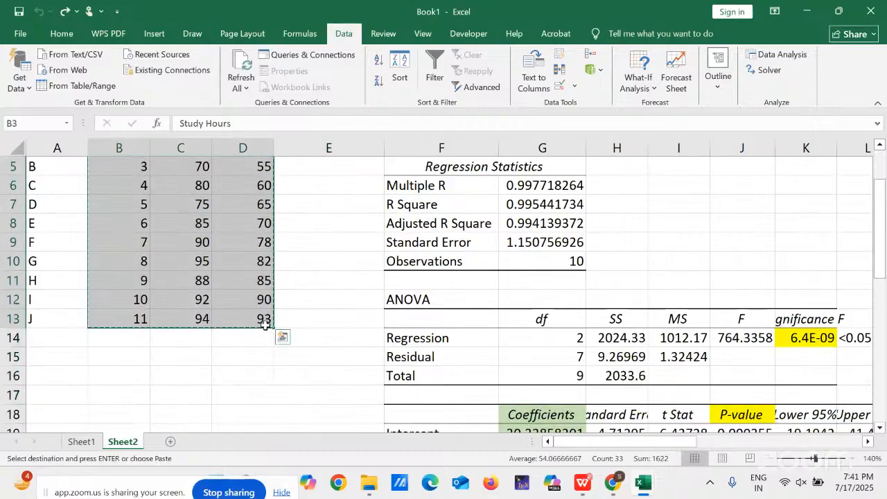
left_click(171, 443)
key("ctrl+v")
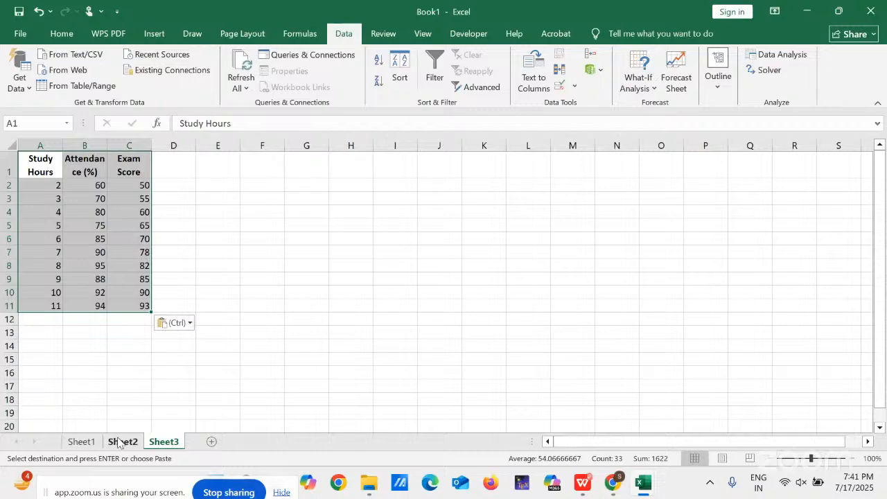
- Start a Correlation analysis on the new sheet and set its input range to $A$1:$C$11
left_click(231, 266)
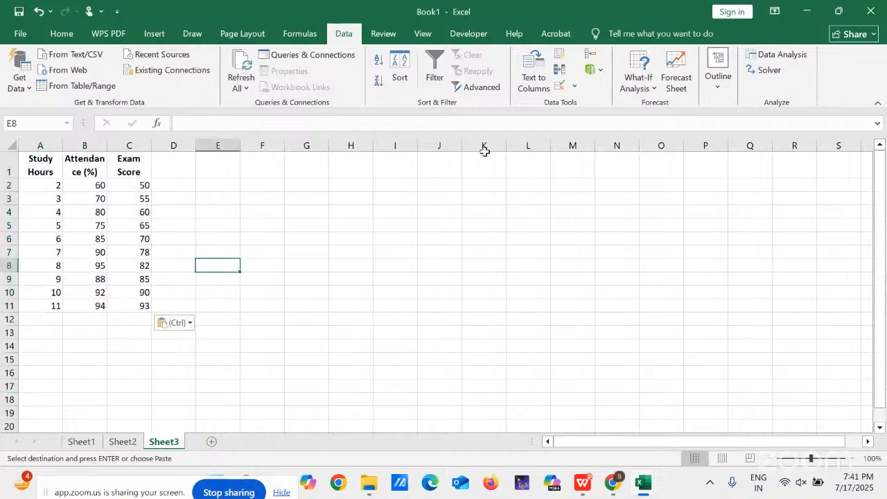
left_click(802, 53)
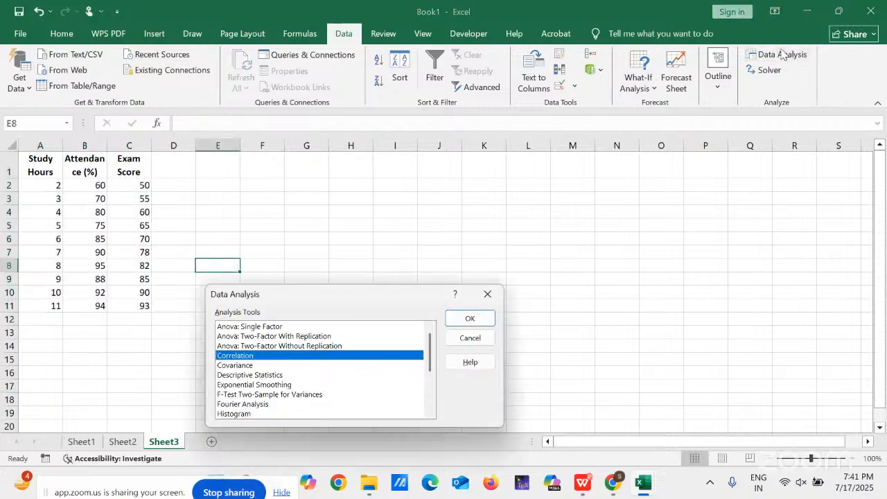
left_click(468, 318)
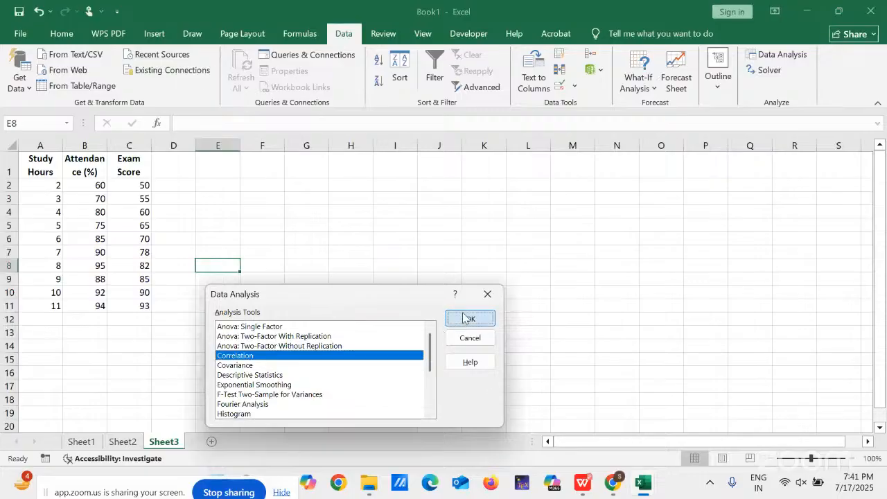
left_click_drag(395, 307, 275, 299)
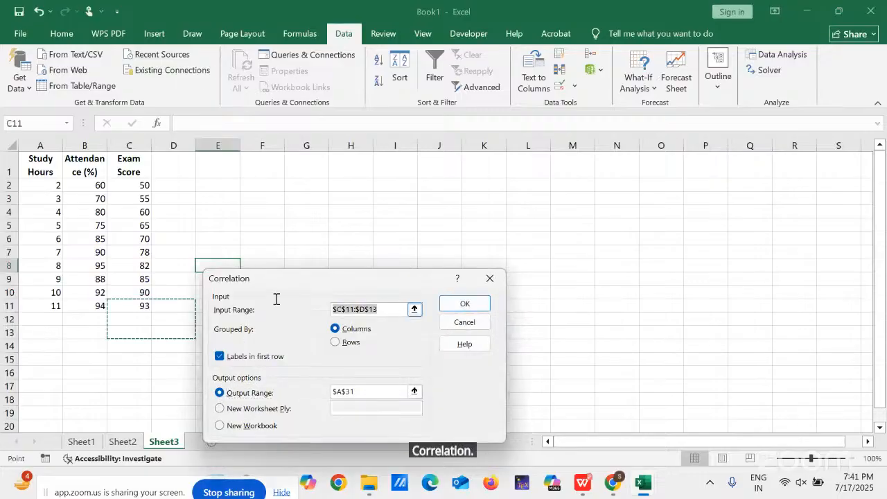
key("BackSpace")
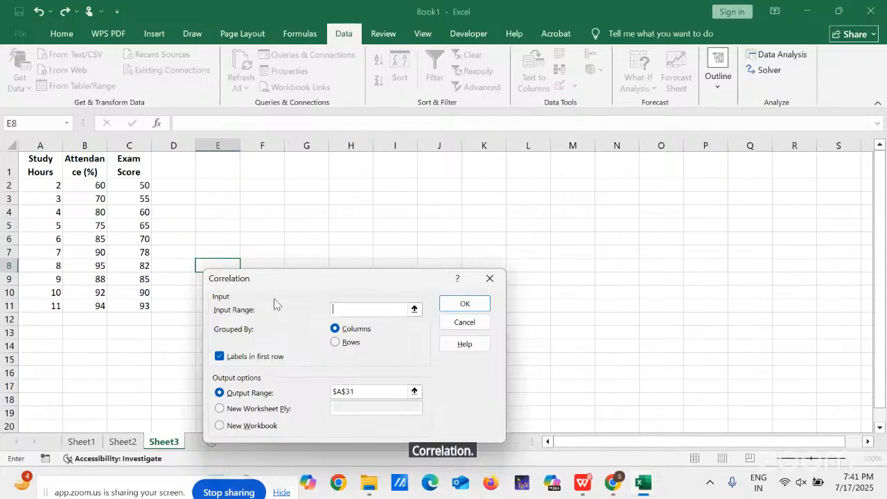
left_click(33, 166)
left_click_drag(32, 166, 124, 305)
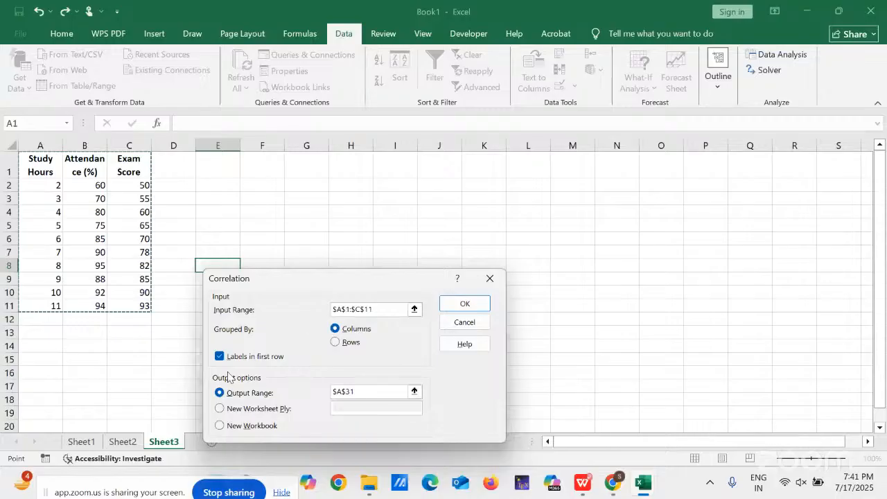
- Set the correlation output range to $E$2 and run the analysis
left_click(361, 393)
left_click_drag(360, 400, 319, 386)
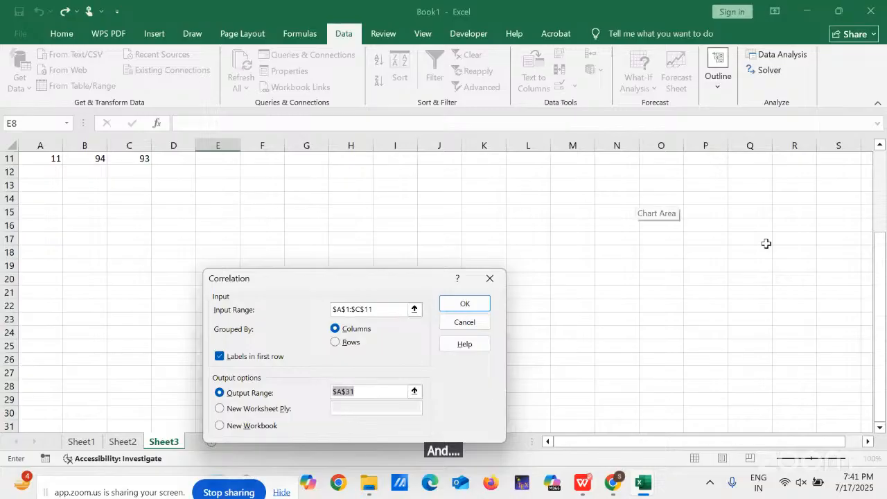
left_click_drag(879, 286, 878, 158)
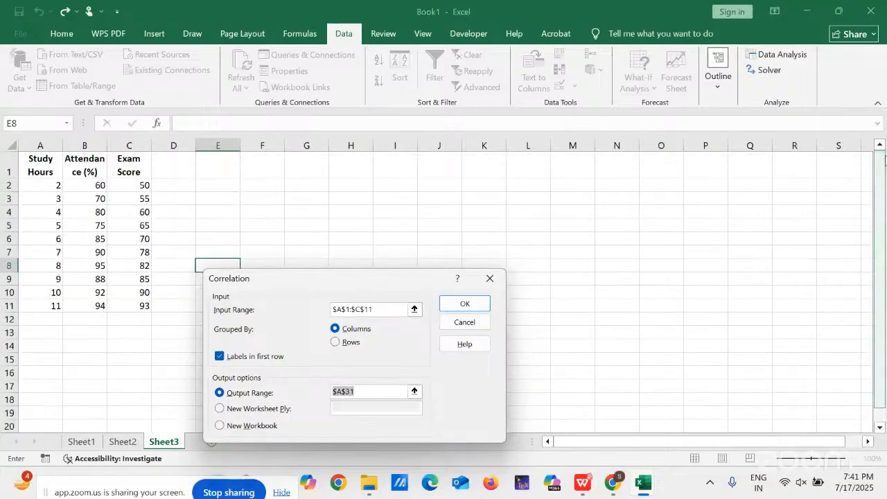
left_click(227, 185)
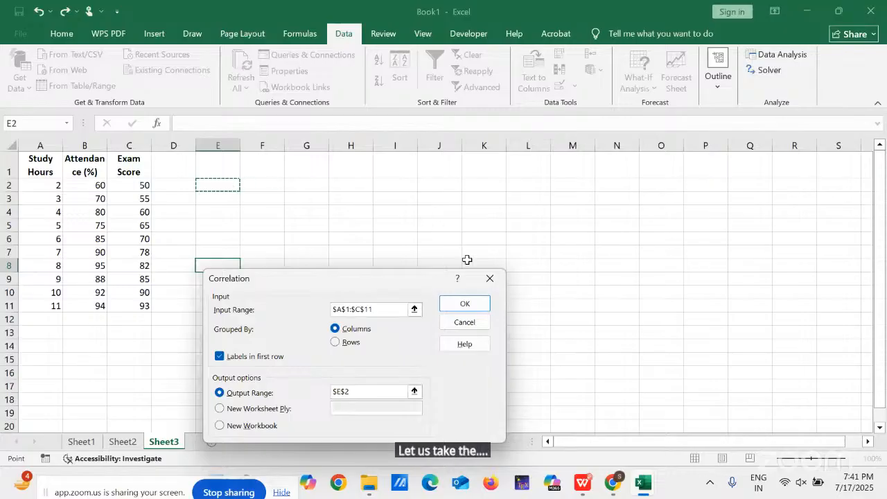
left_click(460, 308)
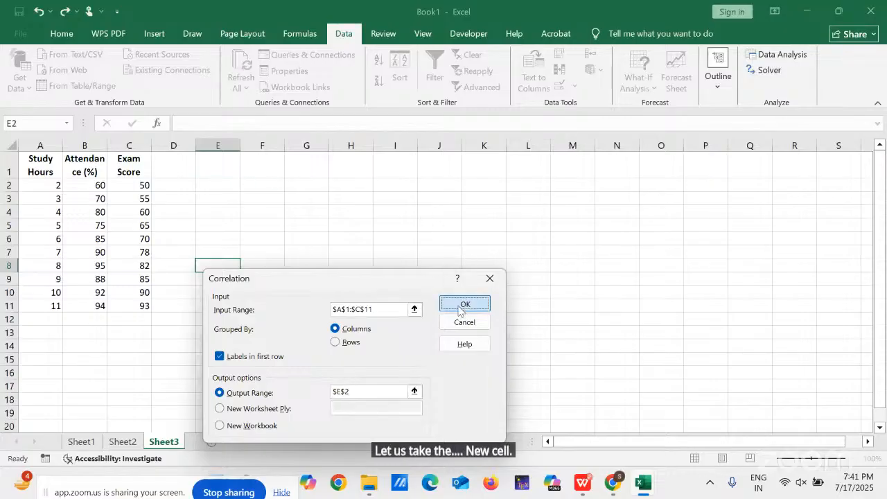
- Widen columns E to H so the correlation matrix labels and coefficients fit in their cells
left_click(296, 266)
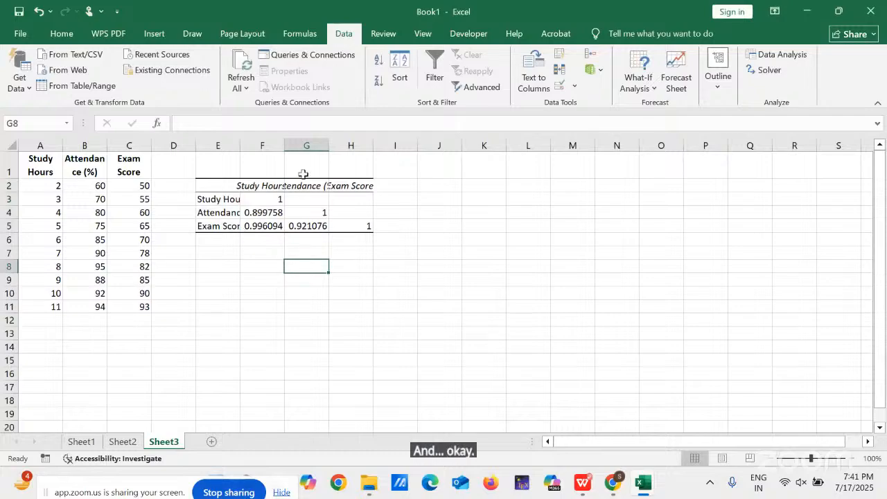
left_click_drag(286, 150, 322, 157)
left_click_drag(240, 145, 275, 149)
left_click_drag(400, 145, 526, 154)
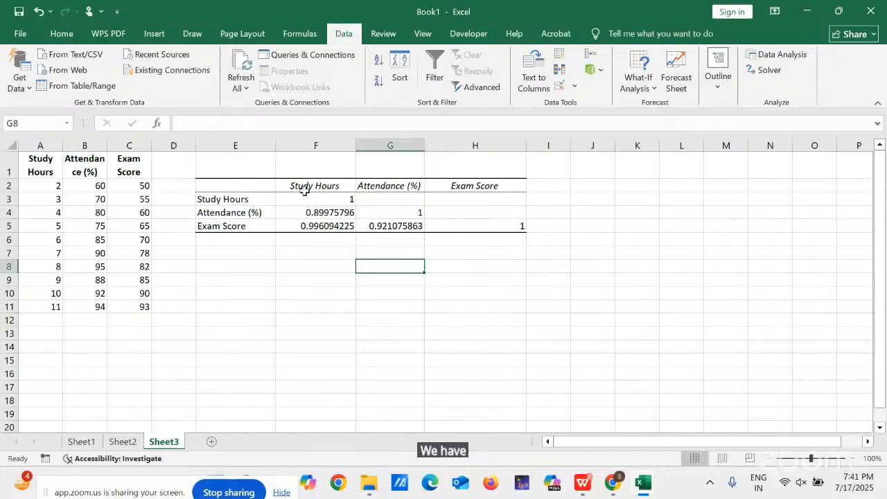
- Examine the pairwise coefficients between Study Hours, Attendance (%) and Exam Score in the correlation matrix
left_click_drag(294, 212, 367, 229)
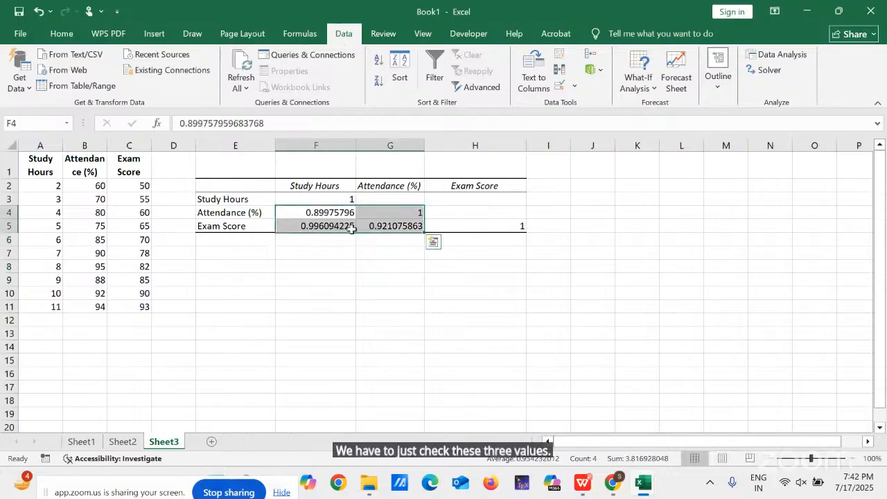
left_click(307, 243)
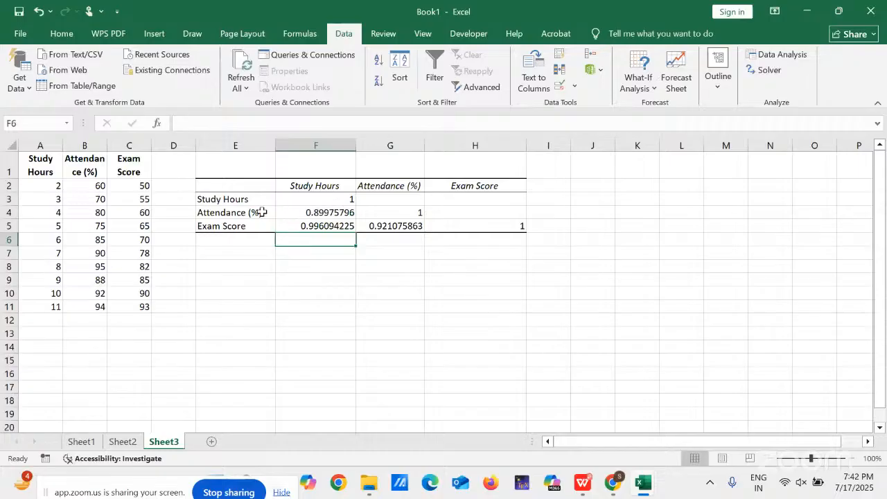
left_click(222, 231)
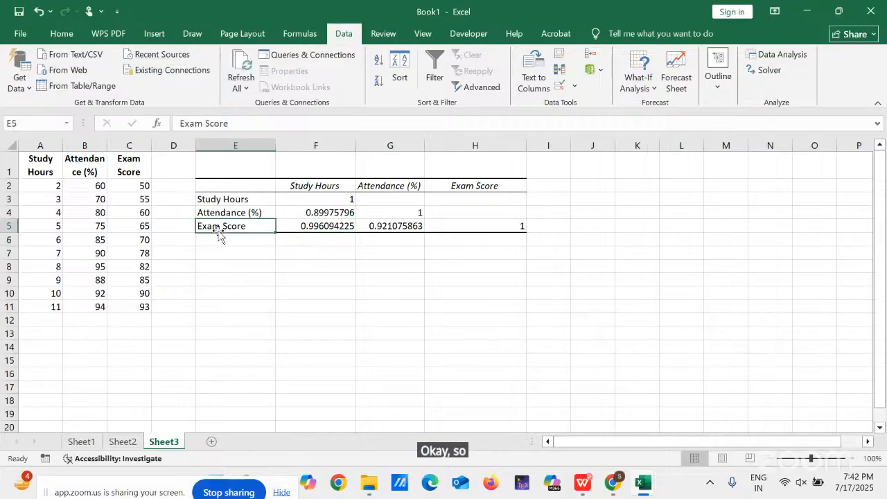
left_click_drag(212, 228, 343, 229)
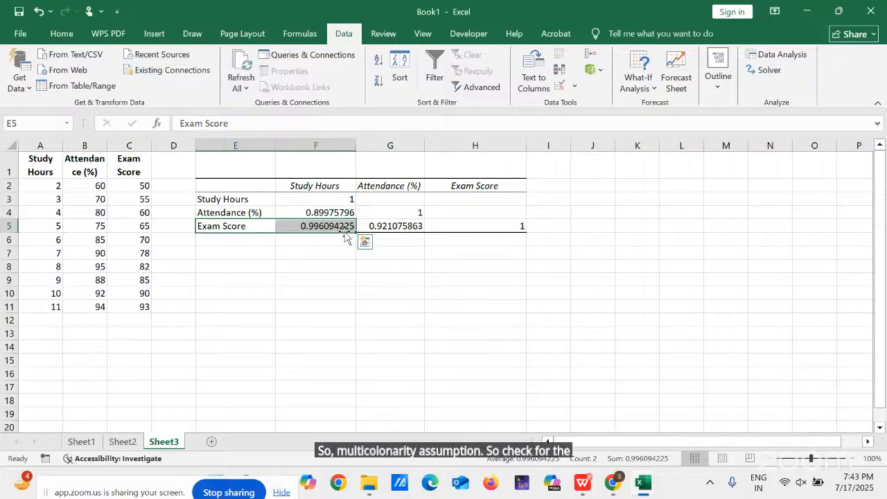
- Highlight the Study Hours and Attendance correlation block E2:F4 with an orange fill and select its coefficient in F4
left_click_drag(317, 185, 251, 211)
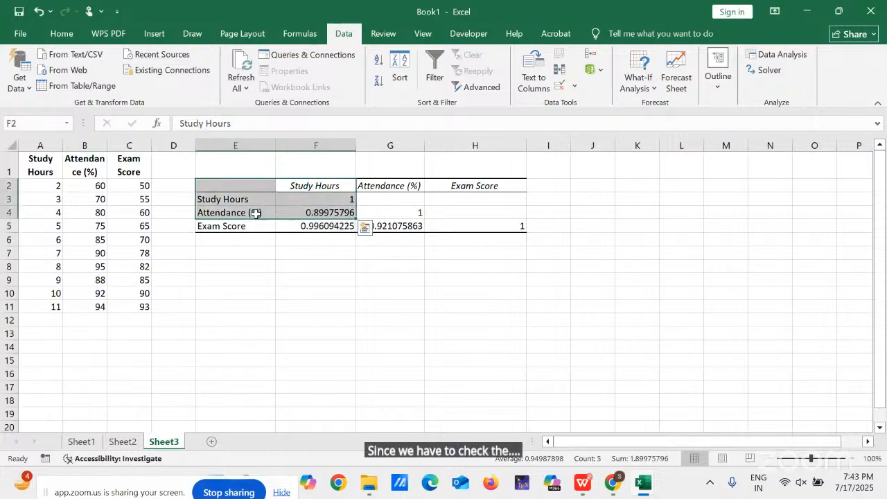
left_click(60, 34)
left_click(185, 83)
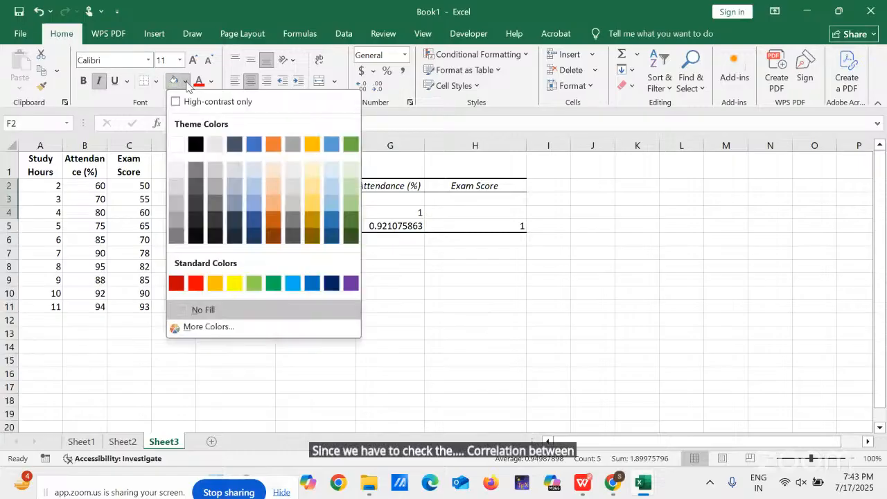
left_click(215, 284)
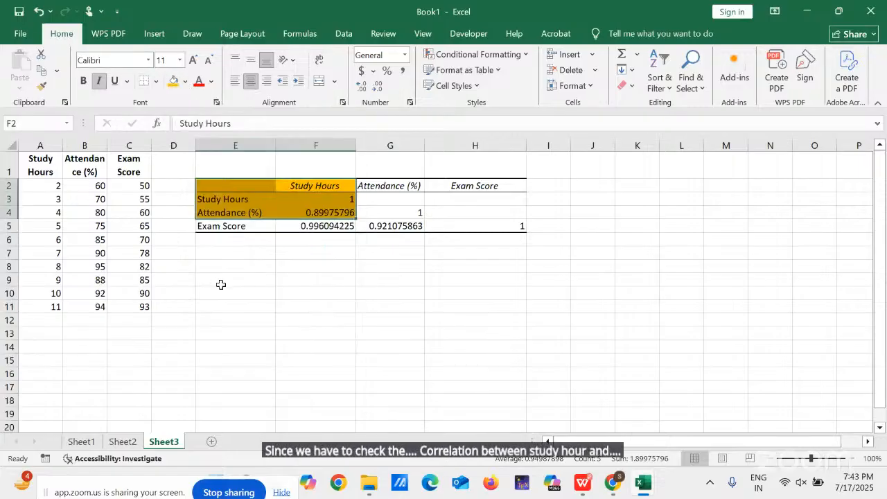
left_click(273, 330)
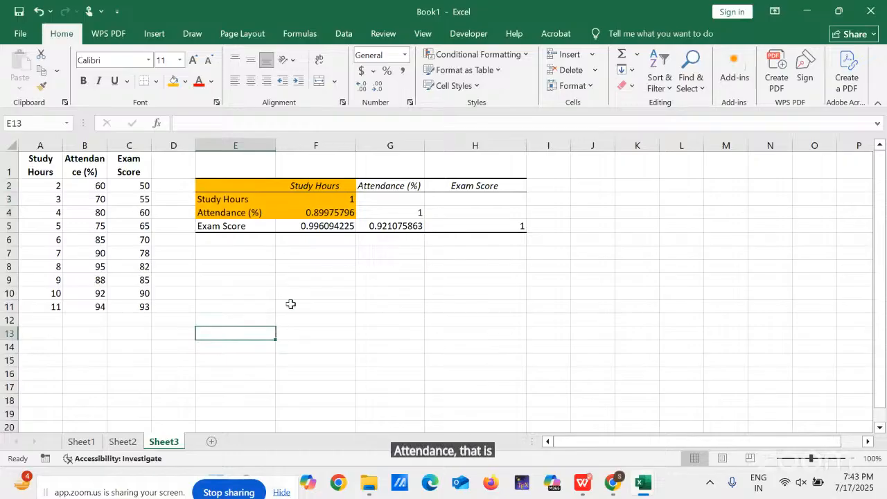
left_click(317, 215)
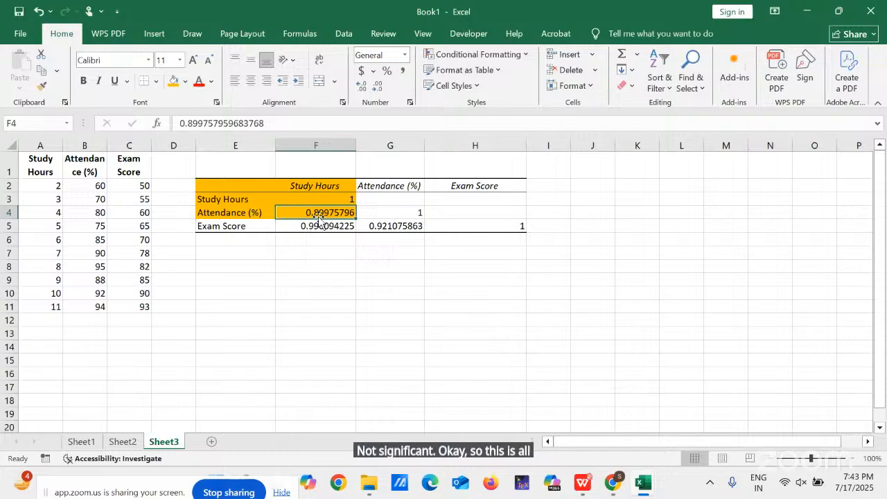
- Review the multiple regression on Sheet2 and the simple regression on Sheet1, ending back on Sheet2
left_click(124, 442)
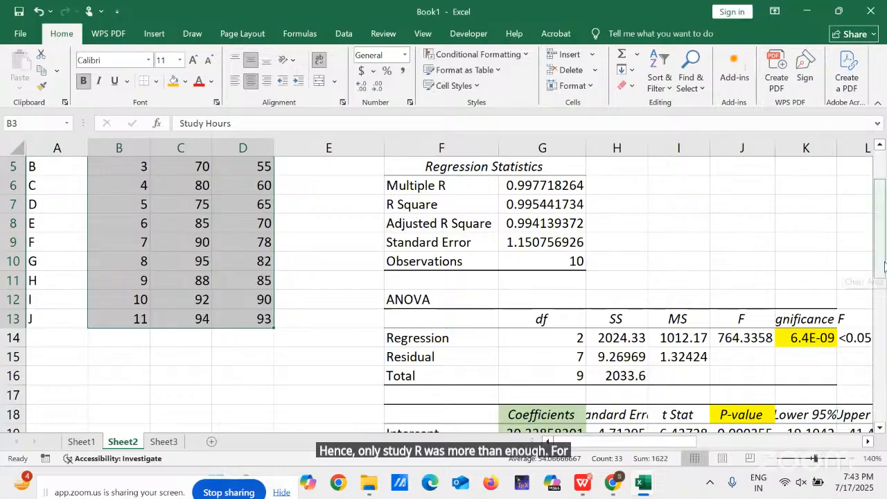
left_click_drag(882, 262, 884, 200)
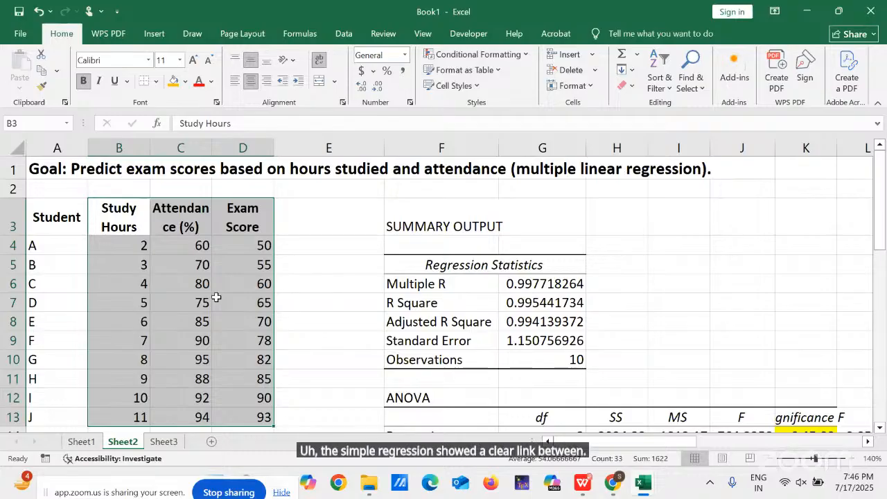
left_click(82, 443)
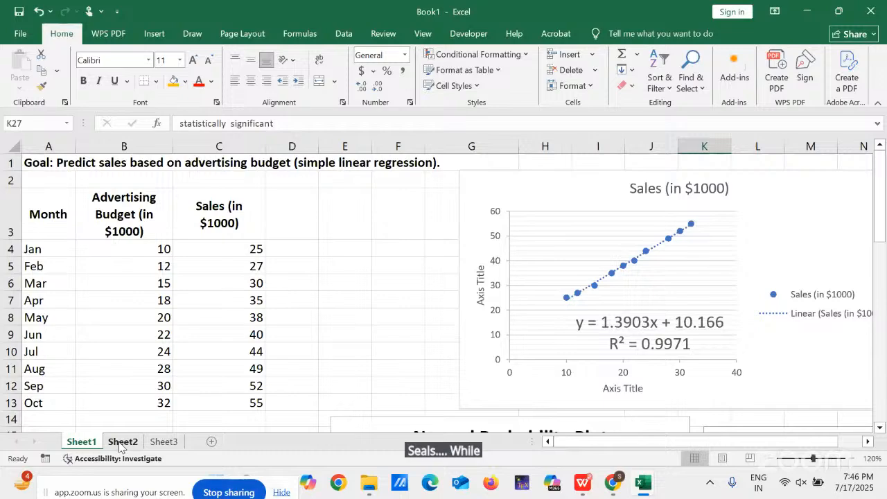
left_click(120, 444)
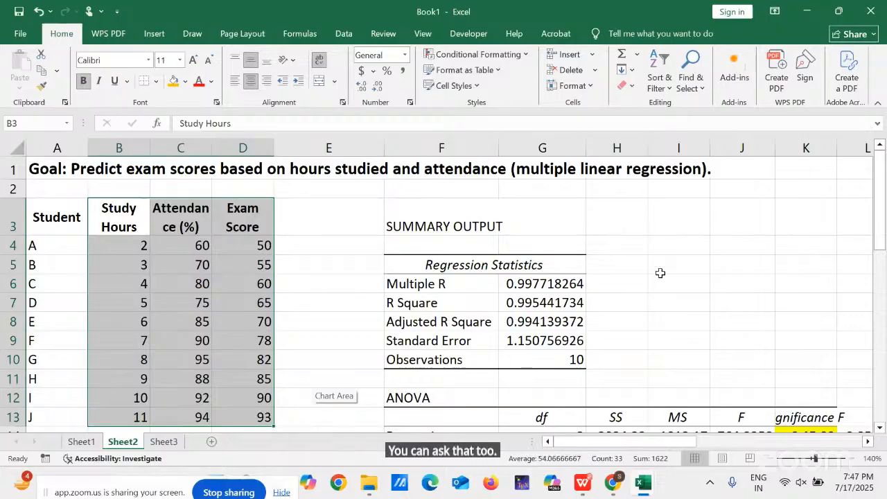
- Switch to the Zoom meeting window in Chrome and stop the screen share
mouse_move(615, 489)
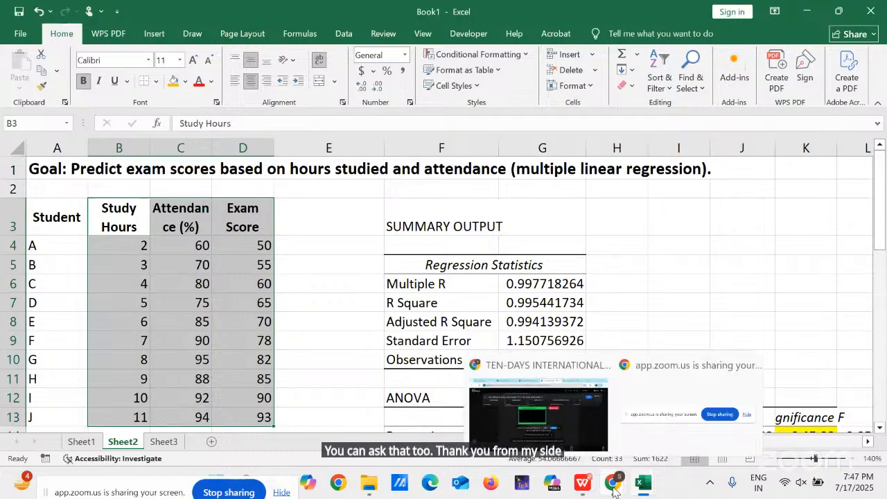
left_click(580, 403)
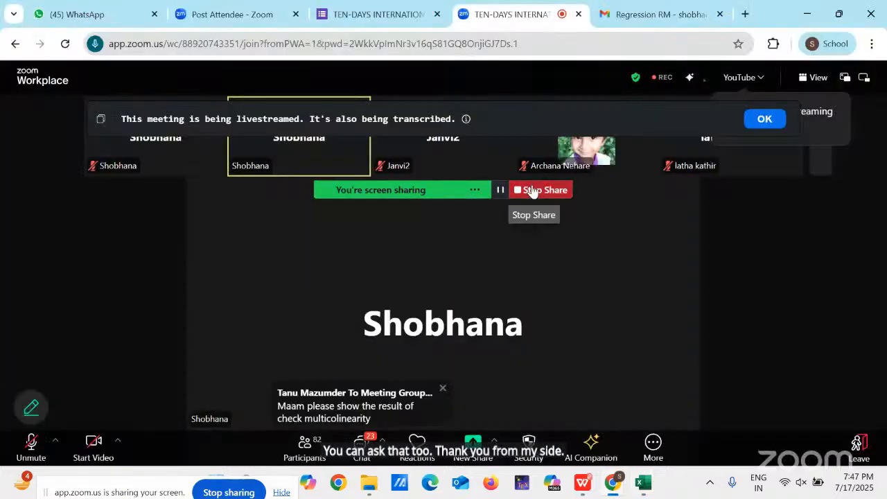
left_click(531, 190)
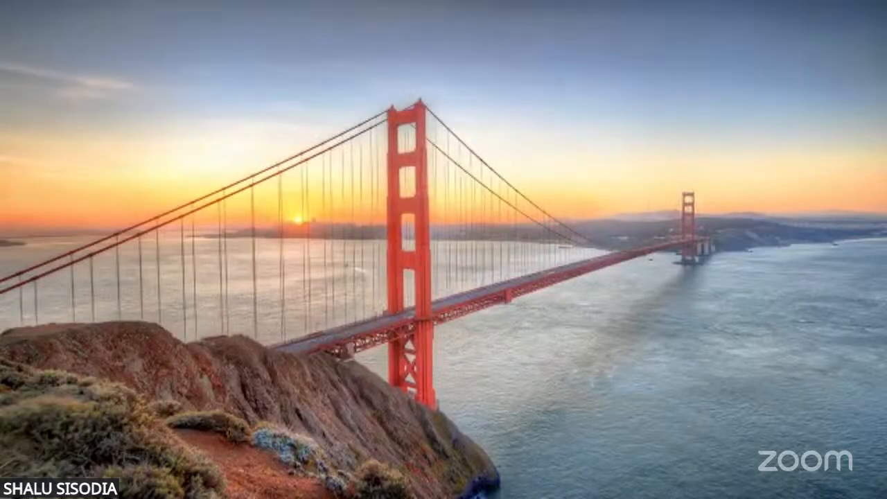